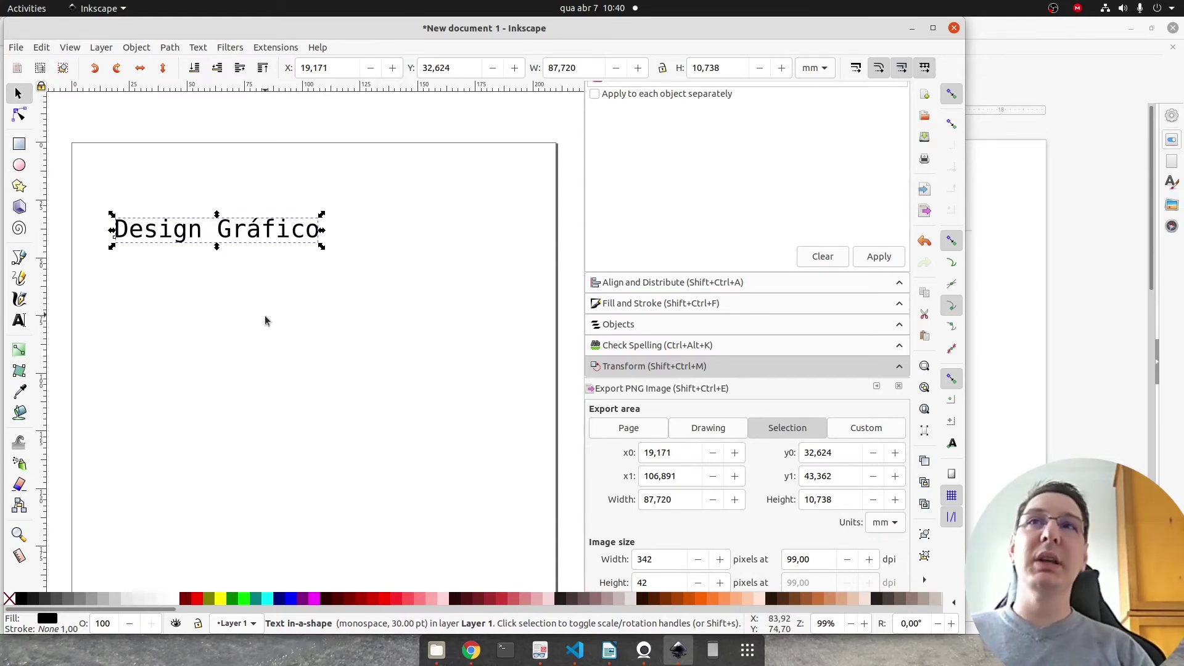
Step: Move the "Design Gráfico" text to about X 49.1, Y 50.7 mm
{"action": "left_click", "coordinate": [16, 324]}
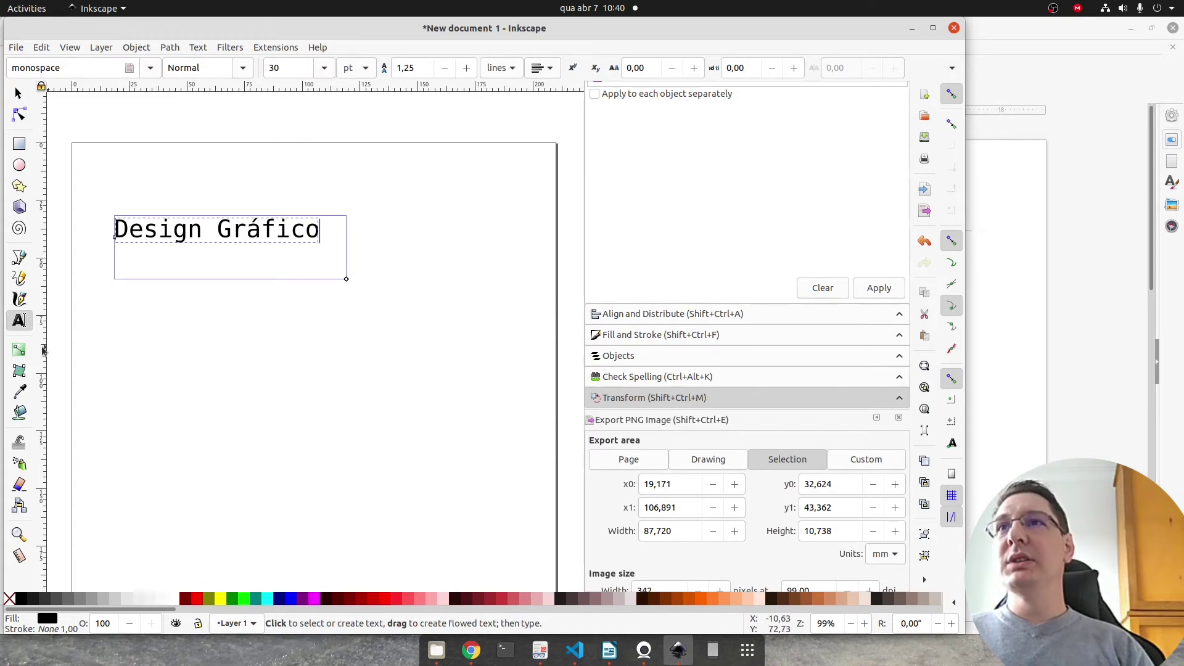
{"action": "left_click", "coordinate": [185, 266]}
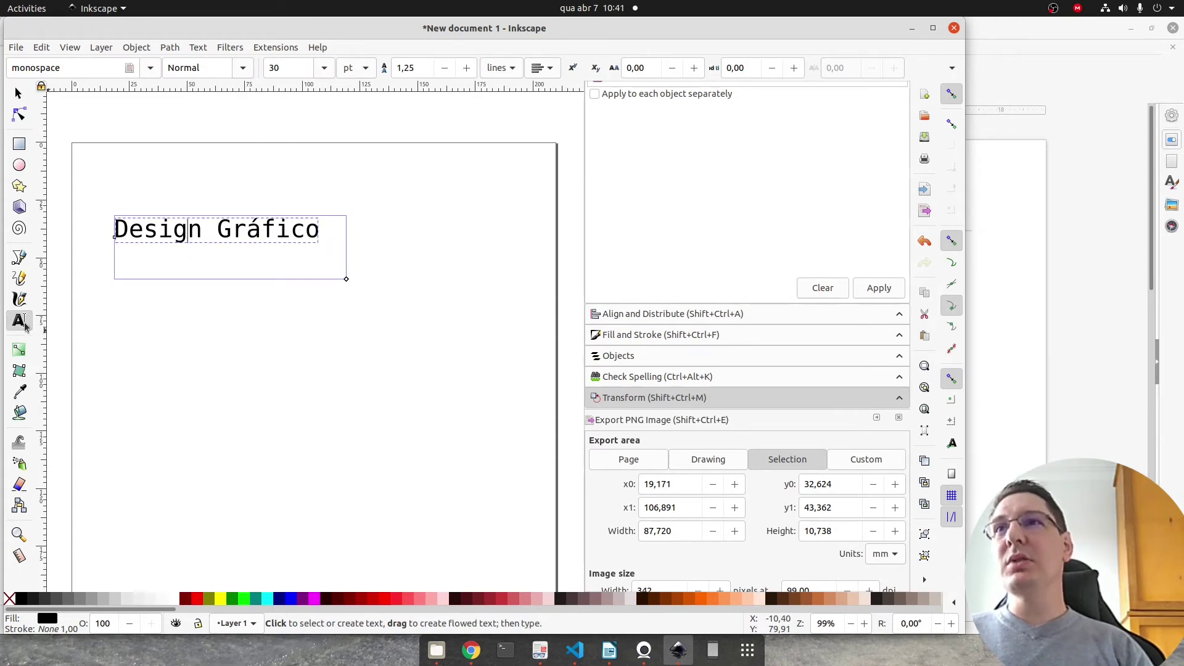
{"action": "mouse_move", "coordinate": [243, 235]}
{"action": "left_mouse_down"}
{"action": "mouse_move", "coordinate": [158, 235]}
{"action": "mouse_move", "coordinate": [250, 236]}
{"action": "left_mouse_up"}
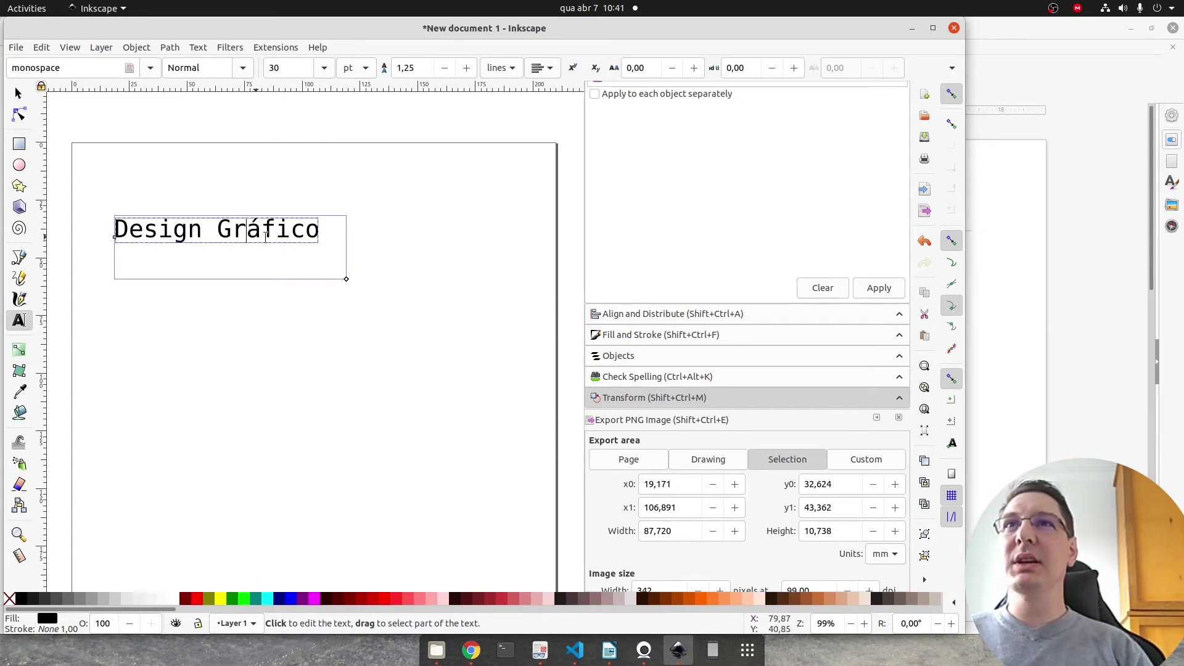
{"action": "left_click", "coordinate": [18, 96]}
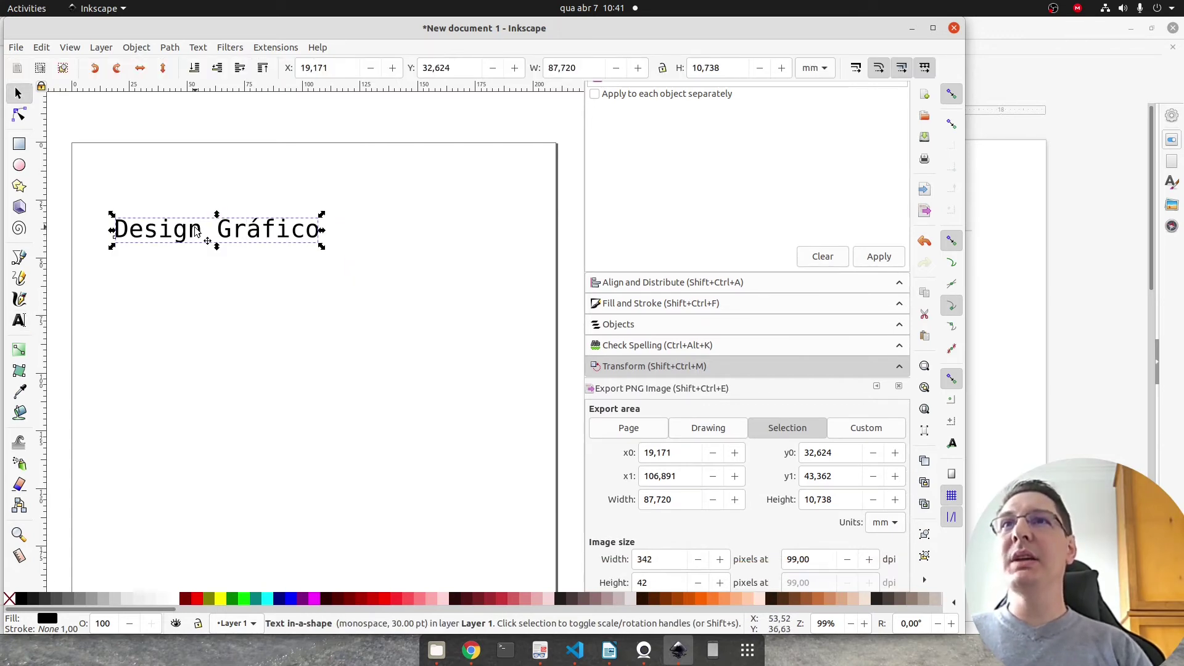
{"action": "left_click_drag", "start_coordinate": [194, 232], "coordinate": [265, 274]}
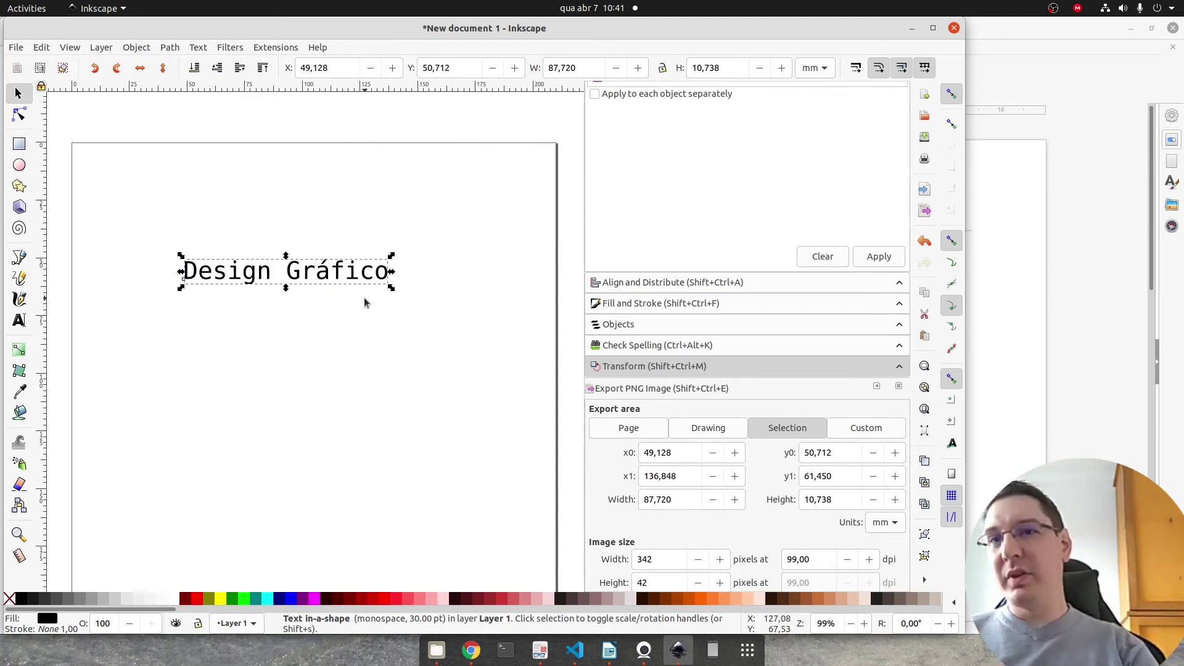
{"action": "left_click", "coordinate": [385, 274]}
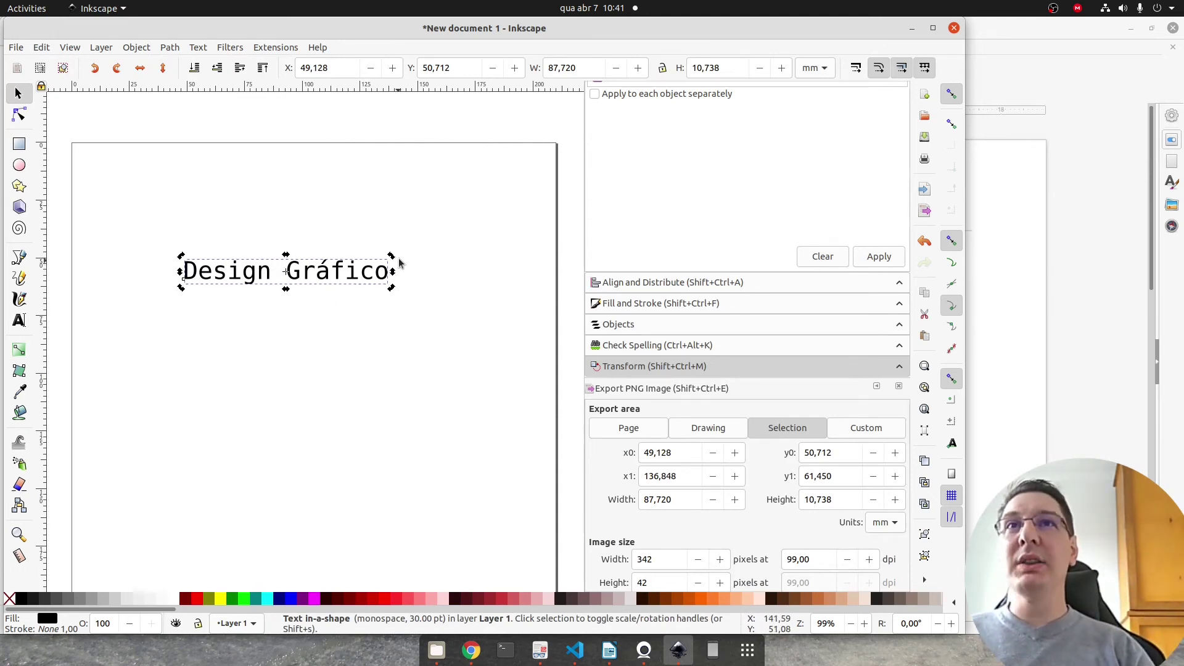
{"action": "mouse_move", "coordinate": [399, 263]}
{"action": "left_mouse_down"}
{"action": "mouse_move", "coordinate": [378, 335]}
{"action": "mouse_move", "coordinate": [388, 275]}
{"action": "left_mouse_up"}
{"action": "left_click", "coordinate": [388, 281]}
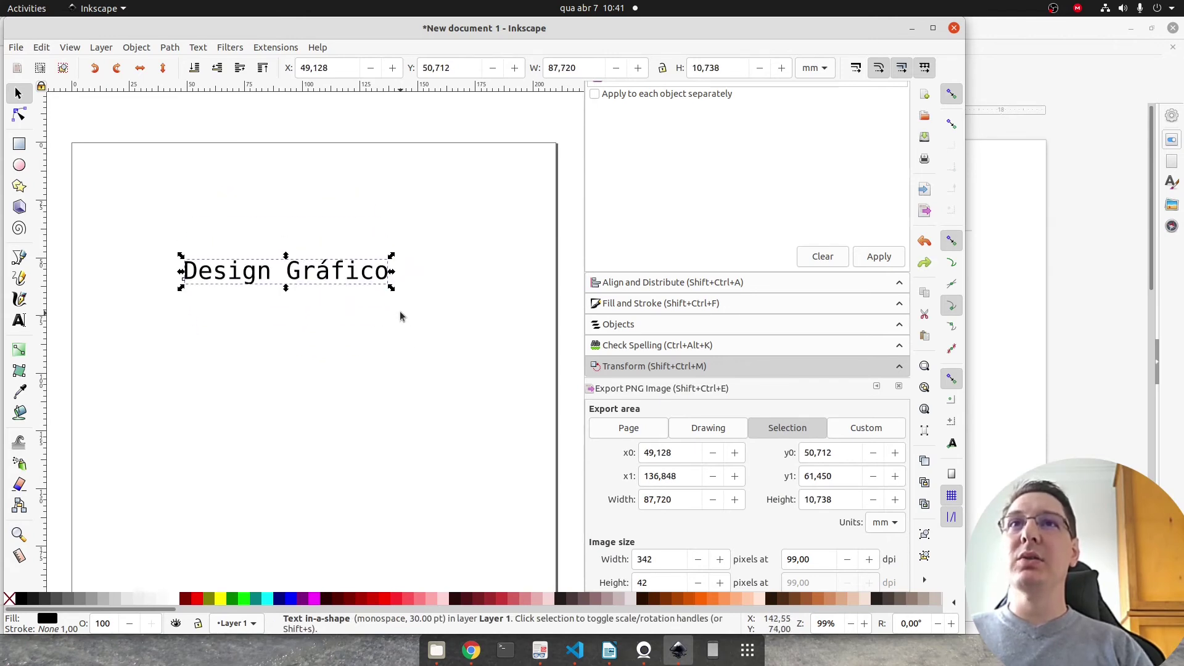
Step: Stretch the text to about 140.8 mm wide and 35.9 mm high, and move it to about X 33.4, Y 36.0 mm
{"action": "left_click_drag", "start_coordinate": [392, 285], "coordinate": [424, 455]}
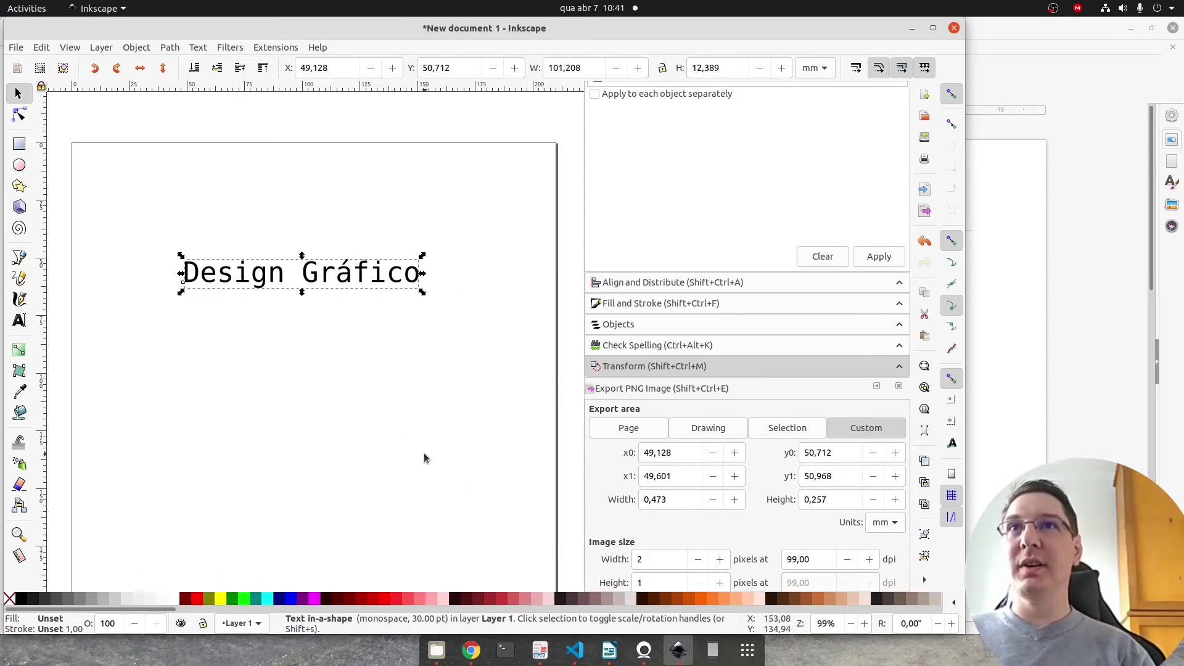
{"action": "left_click_drag", "start_coordinate": [425, 296], "coordinate": [513, 348]}
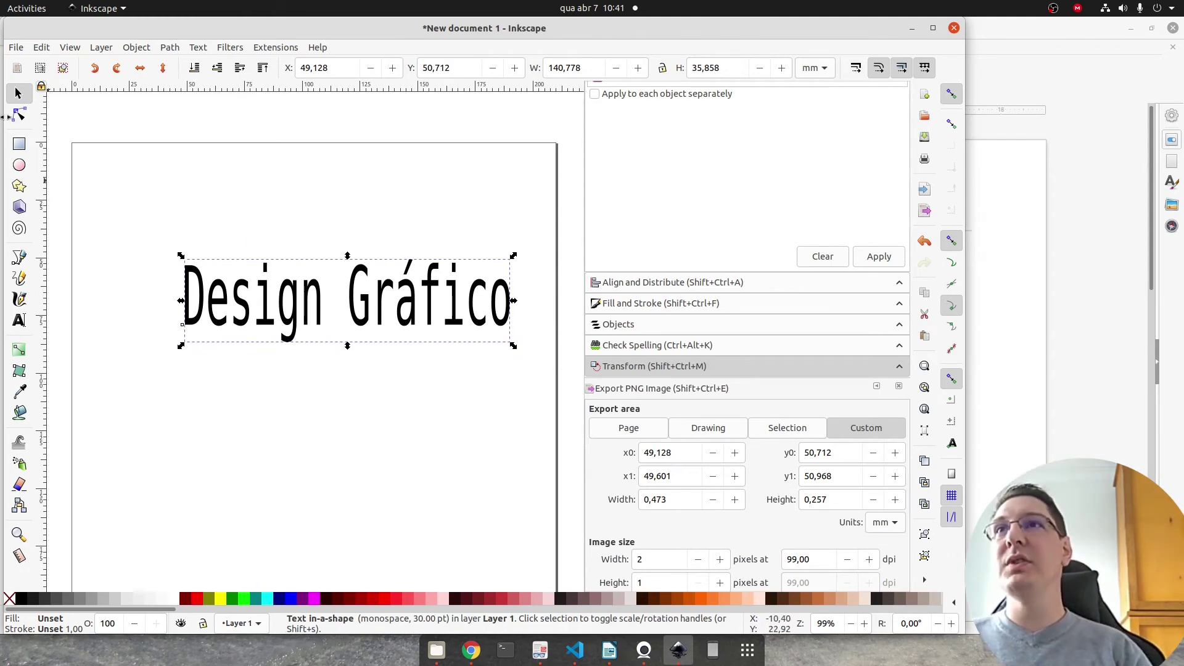
{"action": "left_click_drag", "start_coordinate": [217, 301], "coordinate": [180, 267]}
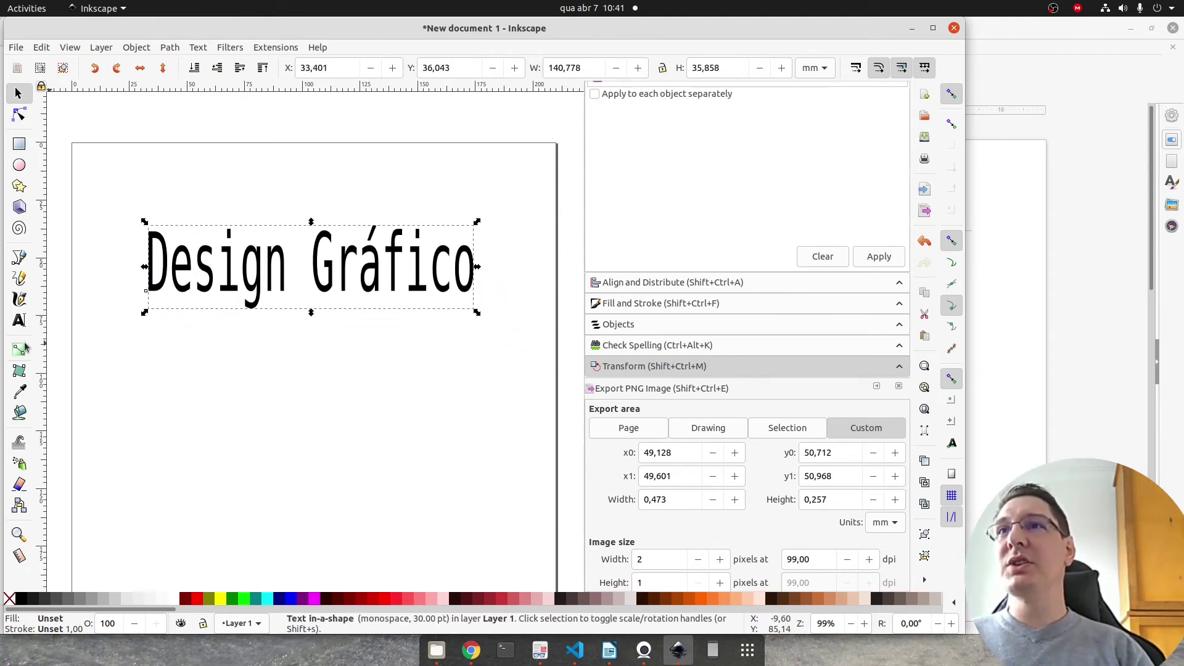
Step: Change the font of the whole "Design Gráfico" text to a Absolute Empire
{"action": "left_click", "coordinate": [19, 320]}
{"action": "left_click", "coordinate": [382, 257]}
{"action": "key", "text": "ctrl+Left"}
{"action": "key", "text": "ctrl+a"}
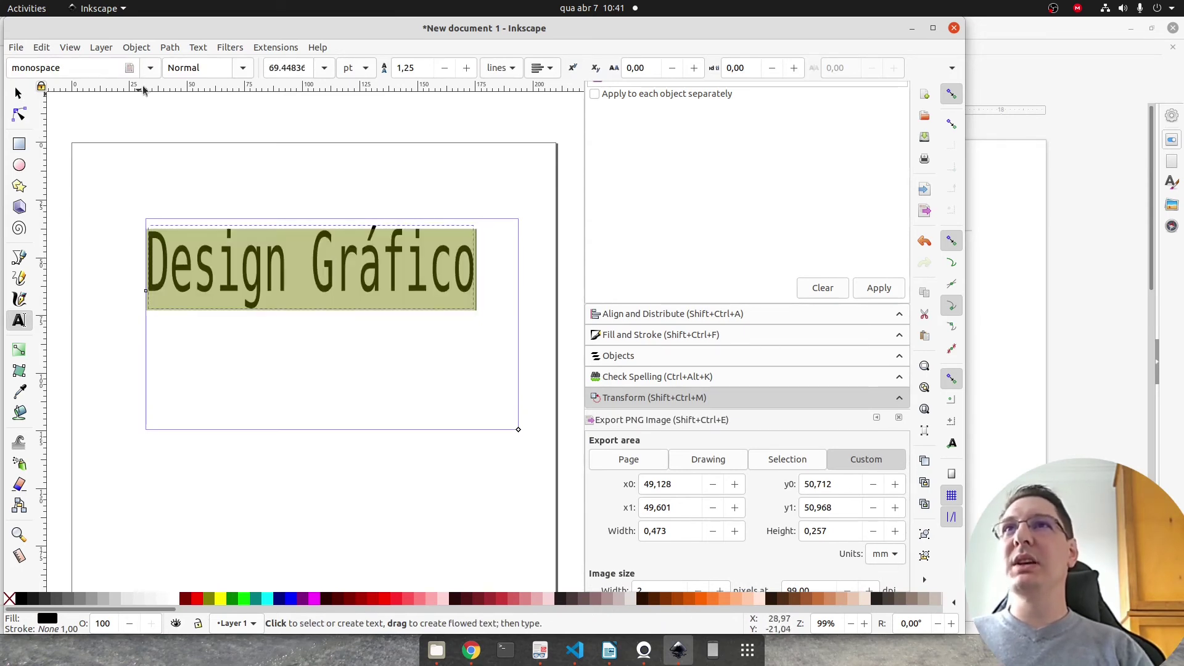
{"action": "left_click", "coordinate": [149, 68]}
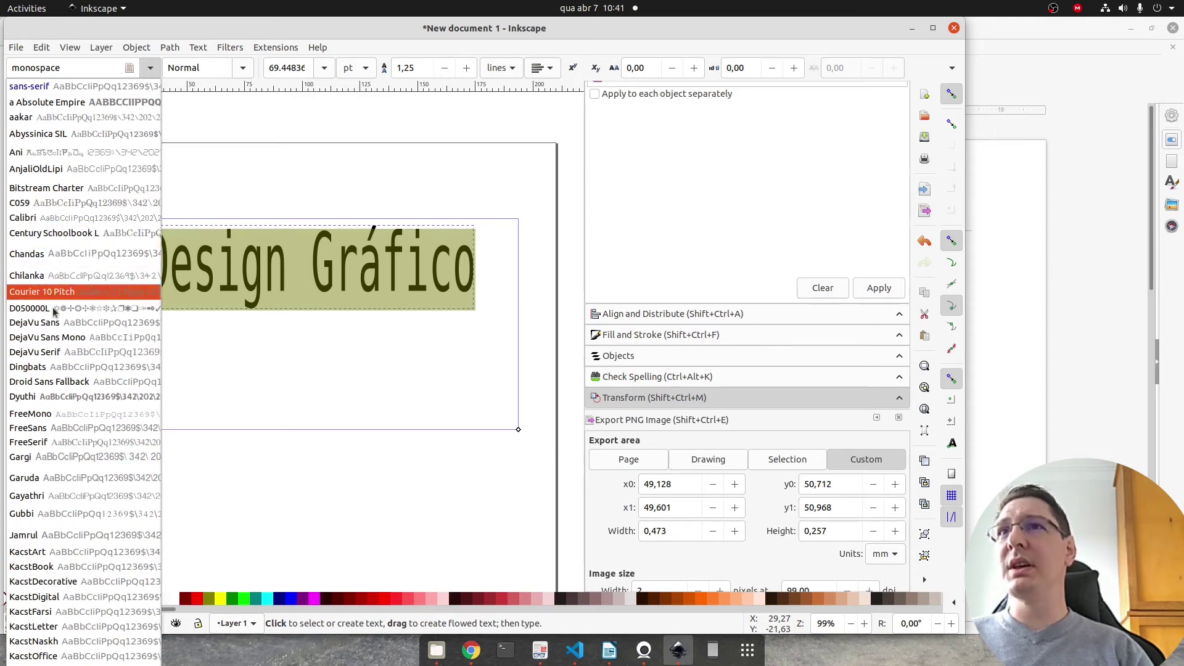
{"action": "left_click", "coordinate": [85, 104]}
Step: Try to make only the second word of the text bold
{"action": "left_click", "coordinate": [311, 268]}
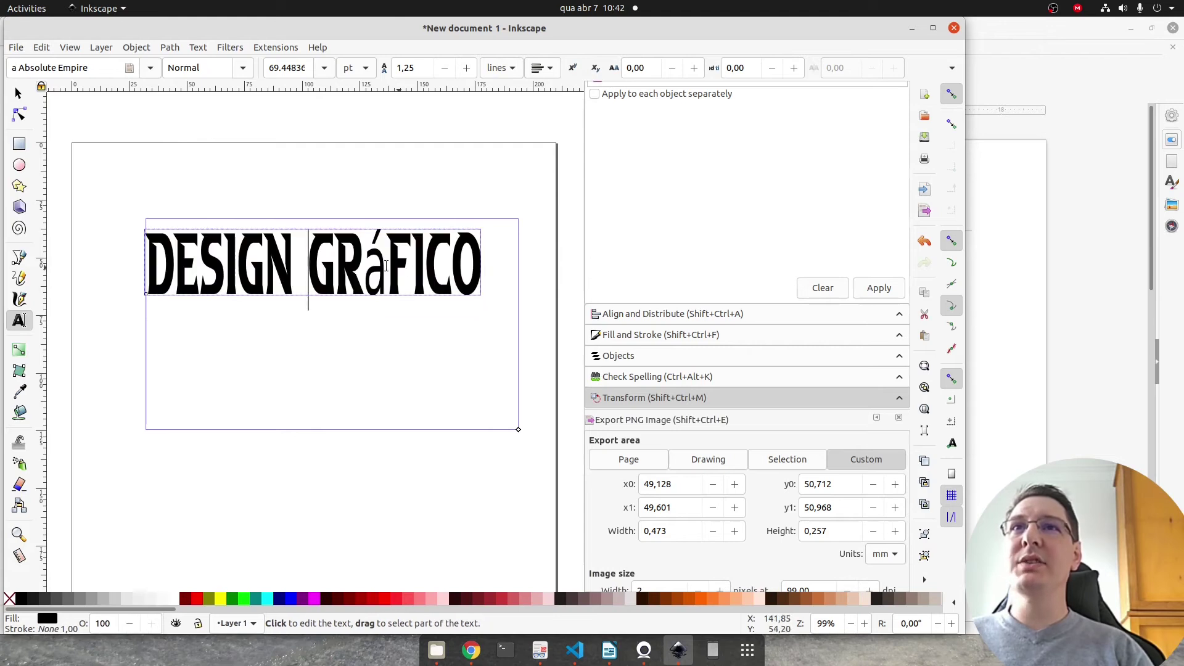
{"action": "double_click", "coordinate": [454, 263]}
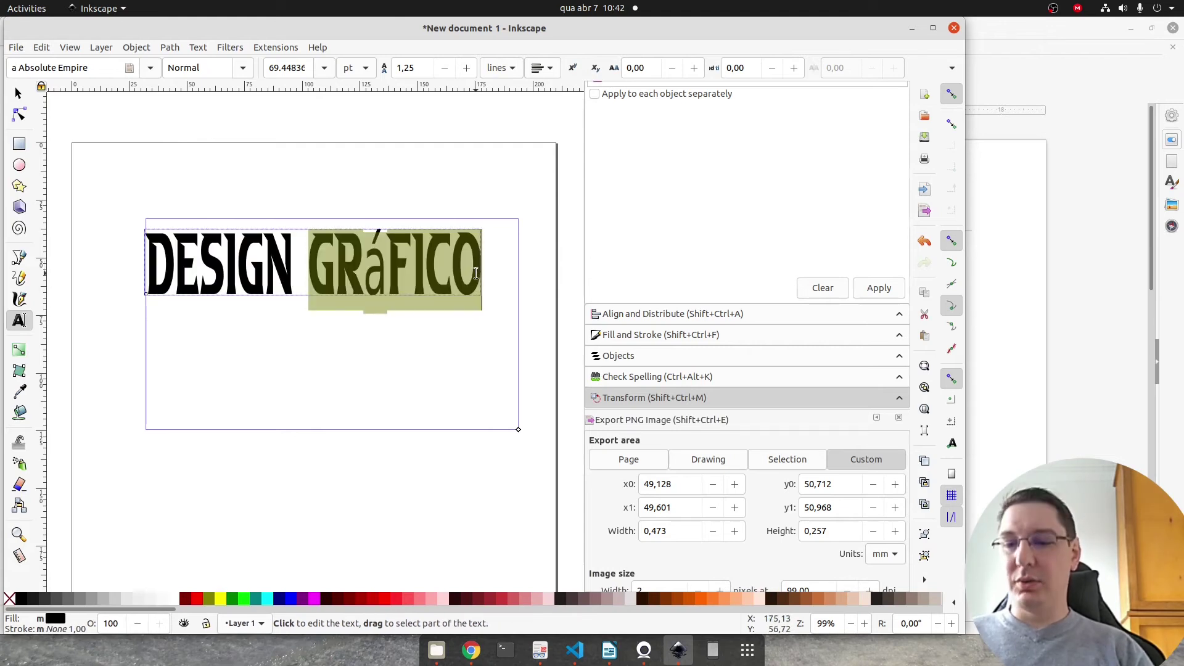
{"action": "key", "text": "ctrl+b"}
{"action": "key", "text": "ctrl+b"}
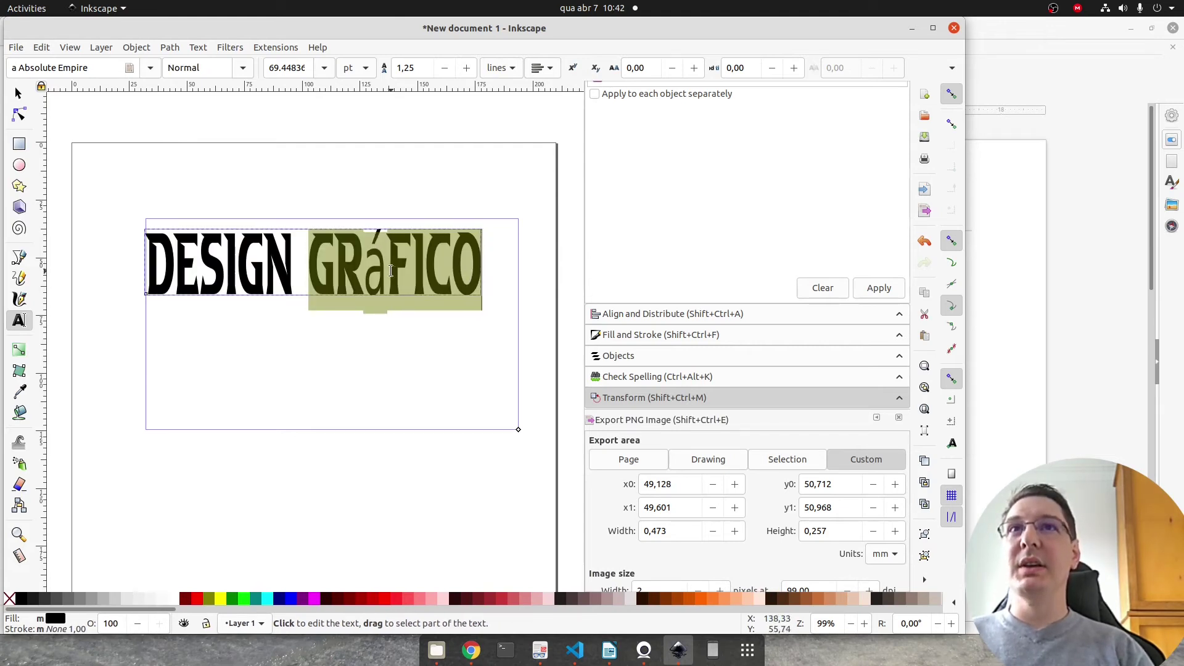
Step: Replace the accented "á" in the second word with a plain "A"
{"action": "left_click", "coordinate": [391, 272]}
{"action": "key", "text": "shift+Left"}
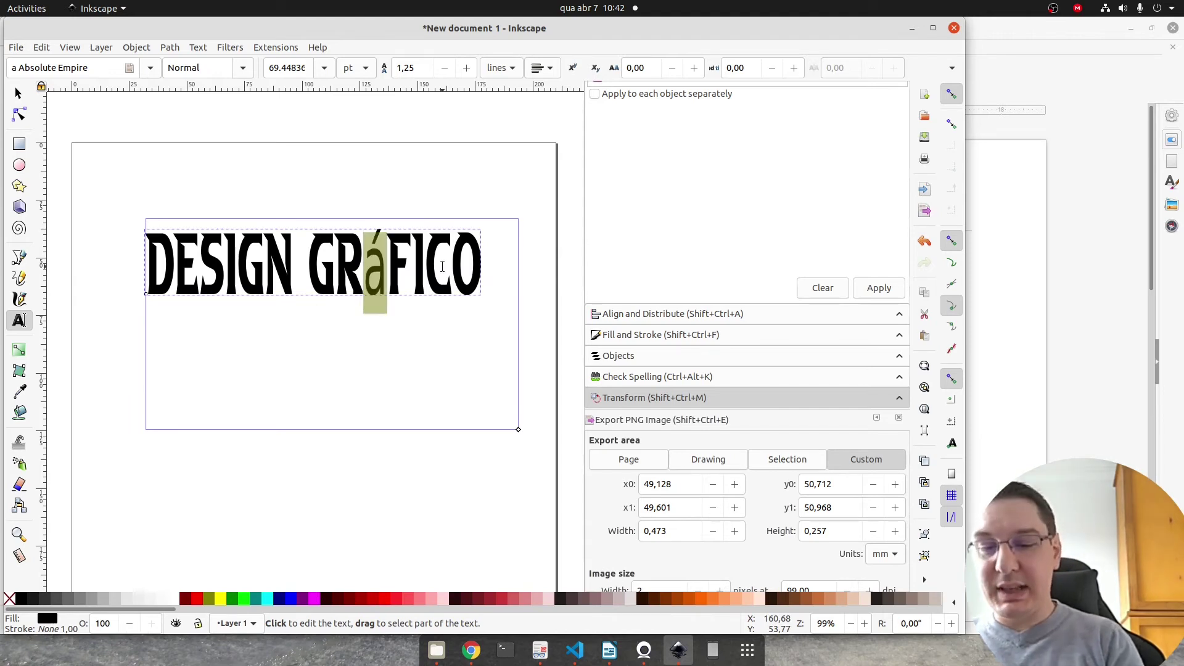
{"action": "key", "text": "Right"}
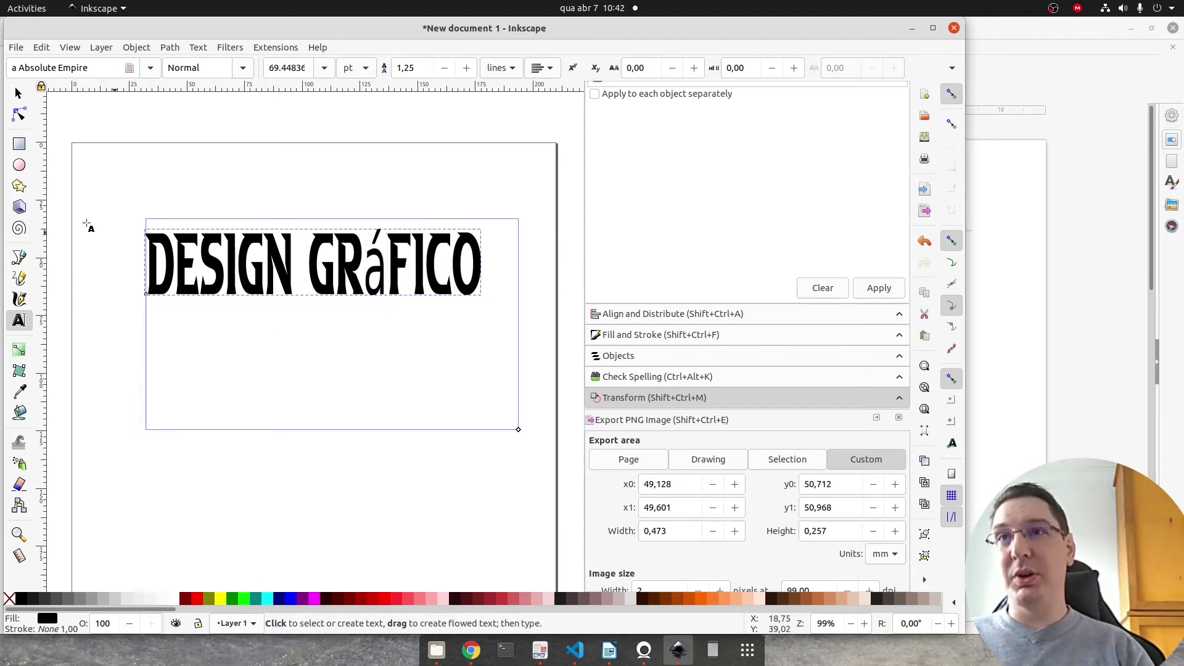
{"action": "left_click", "coordinate": [19, 97]}
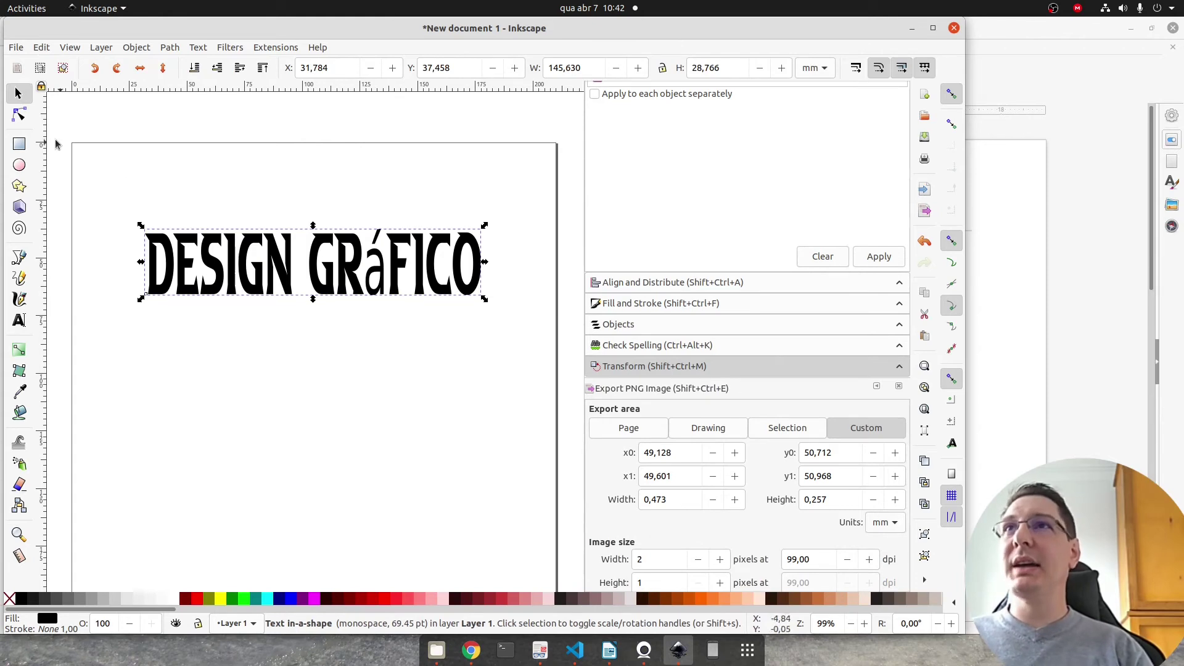
{"action": "left_click", "coordinate": [18, 320]}
{"action": "left_click", "coordinate": [390, 271]}
{"action": "key", "text": "shift+Left"}
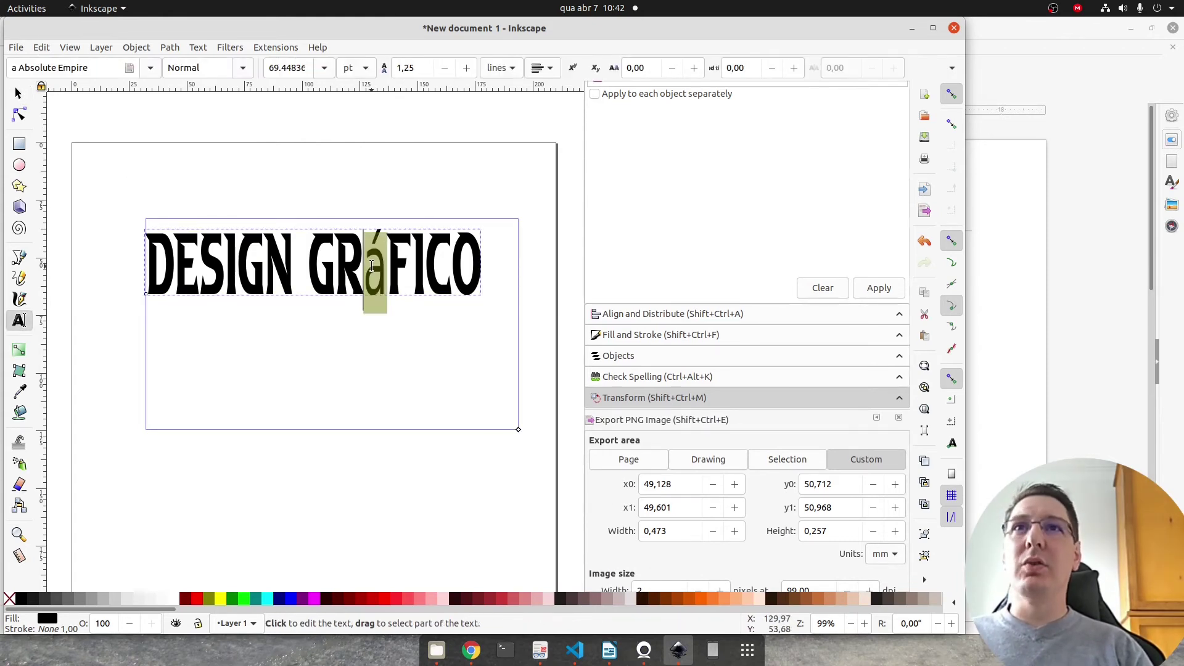
{"action": "type", "text": "A"}
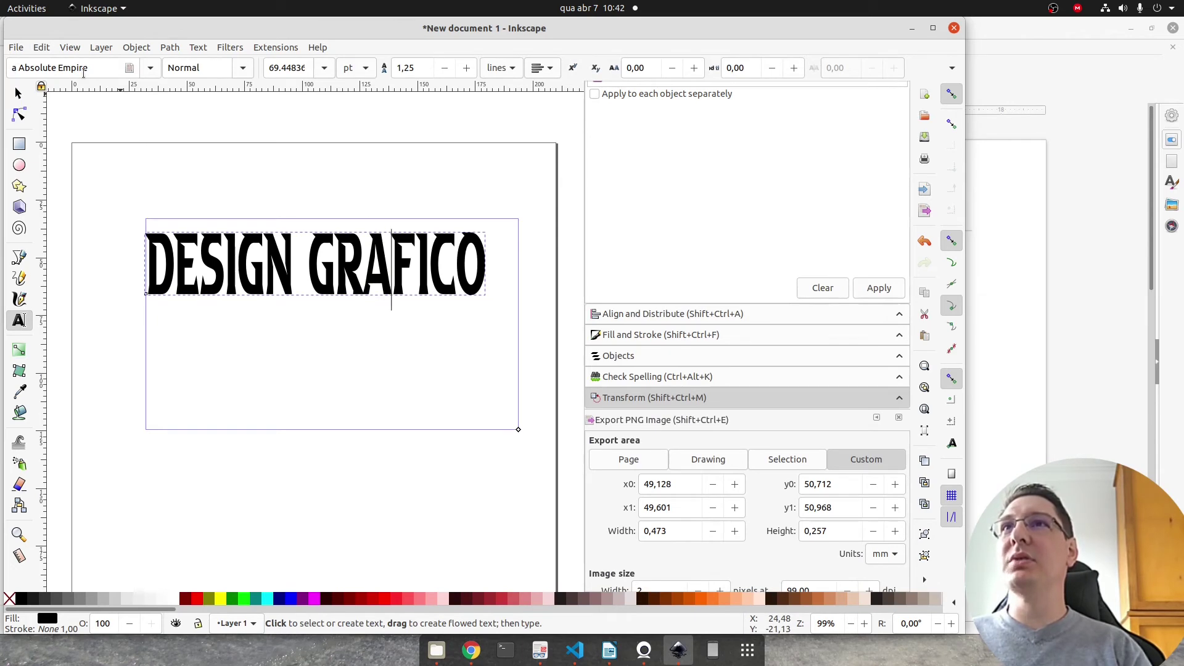
Step: Try the accented "á" in place of the plain "A", and undo the replacement
{"action": "left_click_drag", "start_coordinate": [390, 256], "coordinate": [373, 257]}
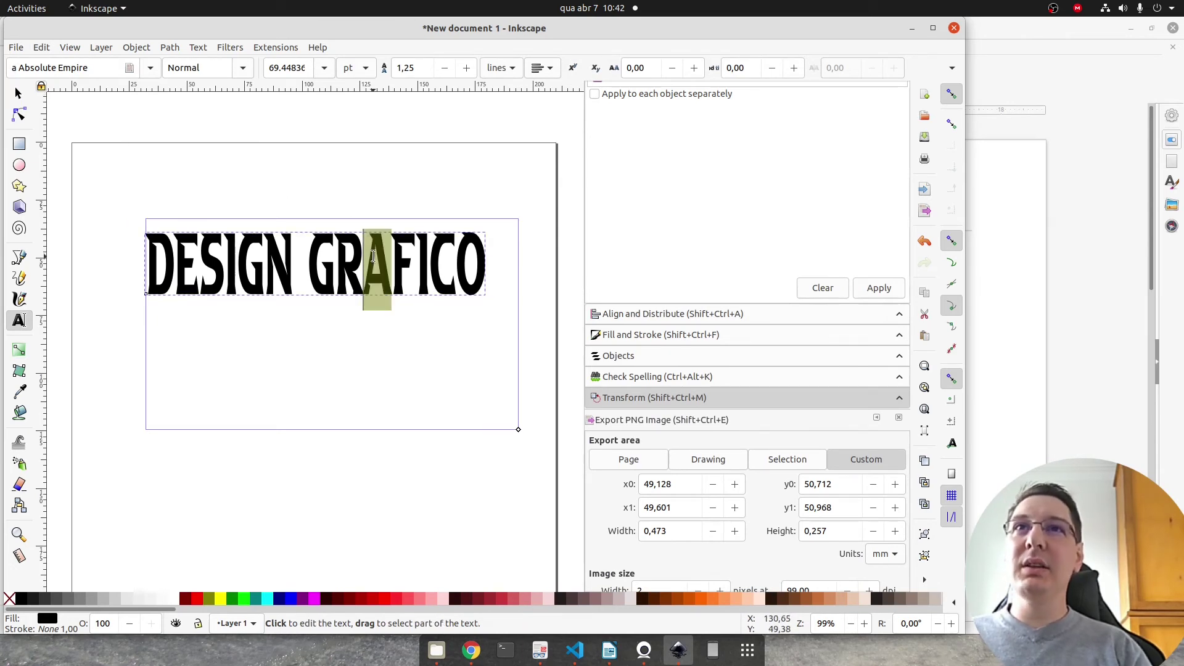
{"action": "type", "text": "á"}
{"action": "key", "text": "ctrl+z"}
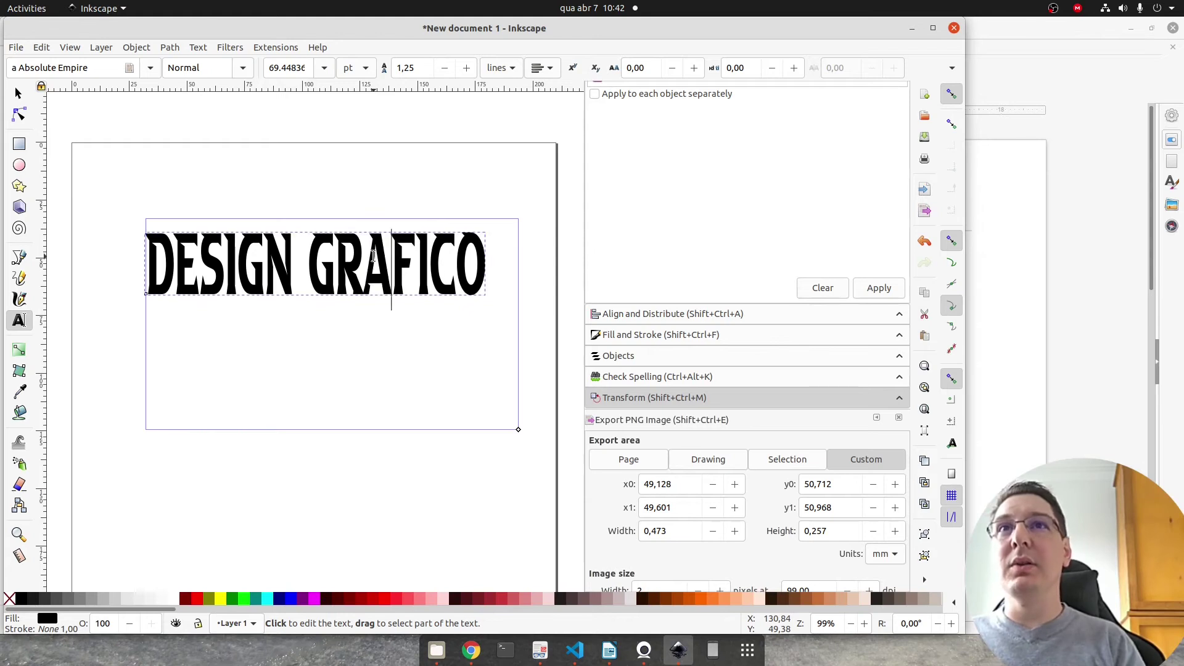
Step: Reduce the title's height to about 23.3 mm and move it near the page's upper edge, about X 33.8, Y 8.6 mm
{"action": "left_click", "coordinate": [18, 92]}
{"action": "key", "text": "Escape"}
{"action": "left_click", "coordinate": [315, 296]}
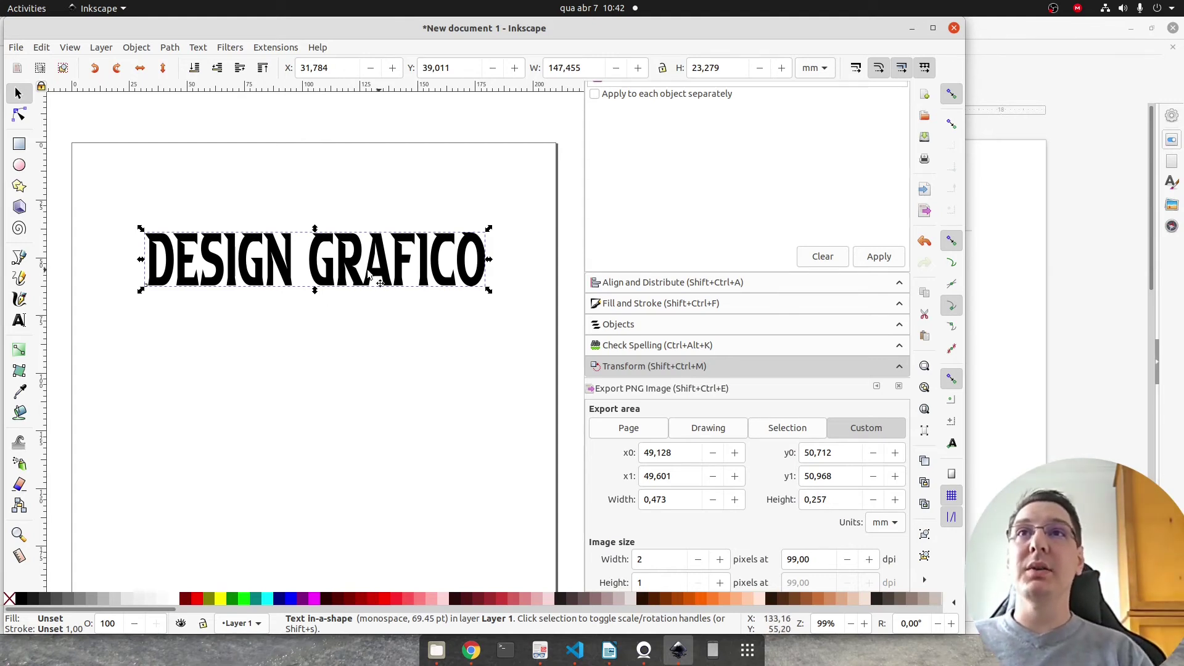
{"action": "left_click_drag", "start_coordinate": [346, 264], "coordinate": [350, 192]}
{"action": "left_click", "coordinate": [317, 267]}
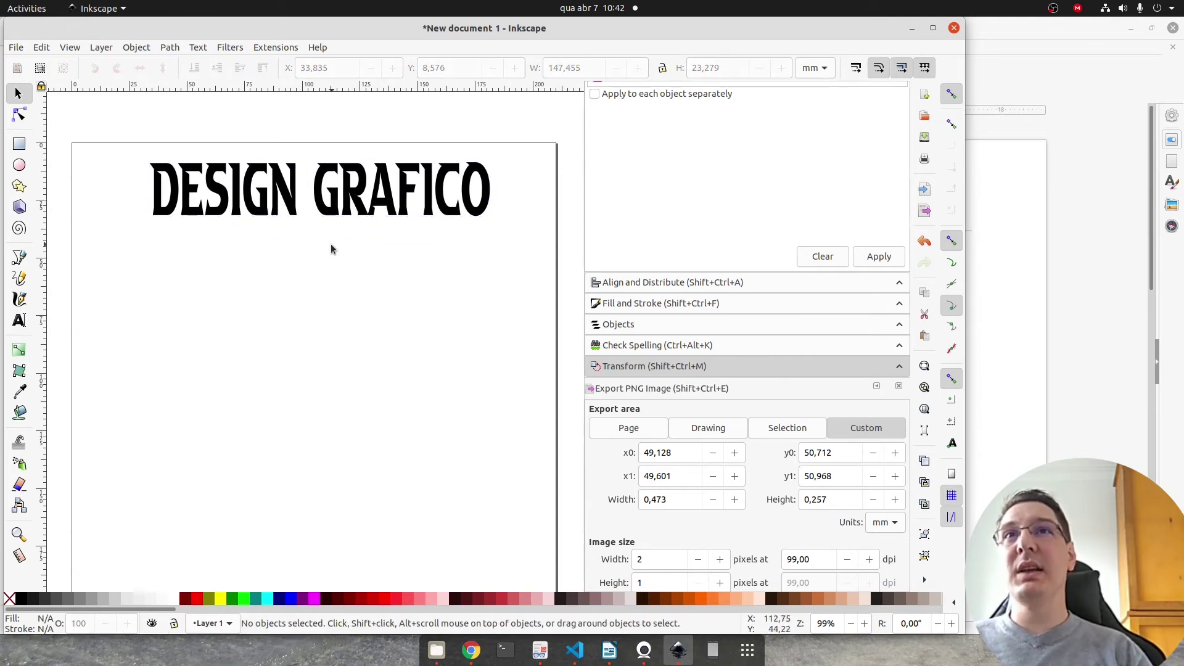
Step: Duplicate the title and place the copy straight below the original, at about Y 58.2 mm
{"action": "left_click", "coordinate": [278, 212]}
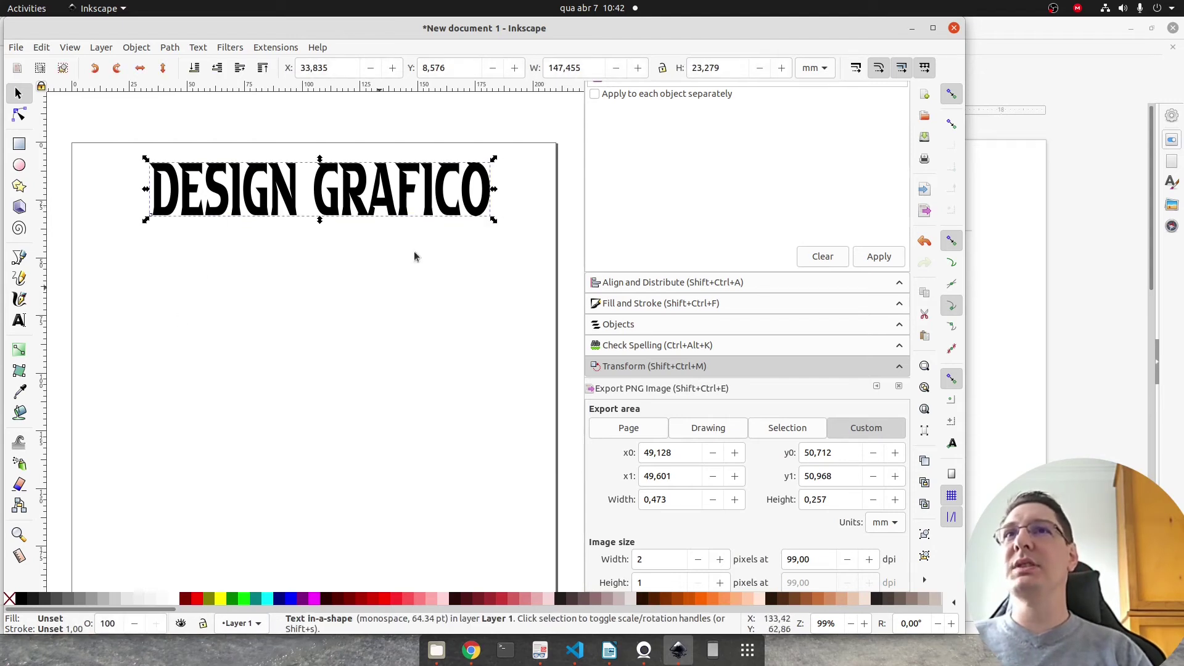
{"action": "right_click", "coordinate": [291, 191]}
{"action": "key", "text": "Escape"}
{"action": "key", "text": "ctrl+d"}
{"action": "left_click_drag", "start_coordinate": [322, 210], "coordinate": [321, 322]}
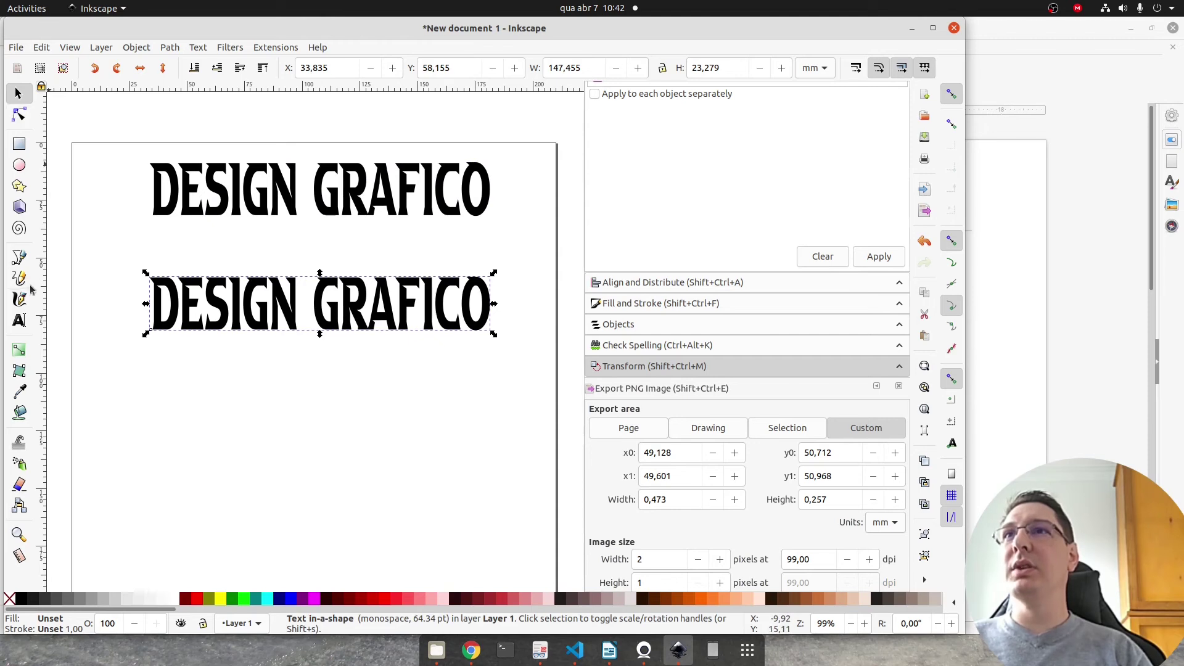
Step: Change the font of the whole duplicated text to FreeMono
{"action": "left_click", "coordinate": [18, 320]}
{"action": "triple_click", "coordinate": [345, 301]}
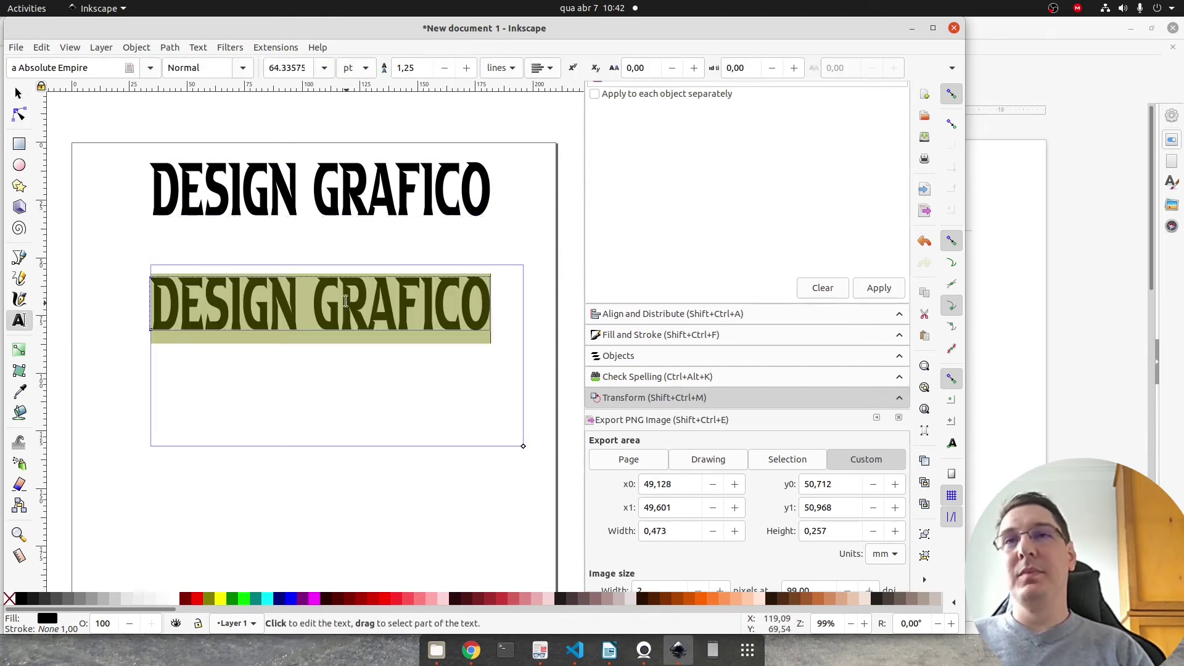
{"action": "left_click", "coordinate": [150, 67]}
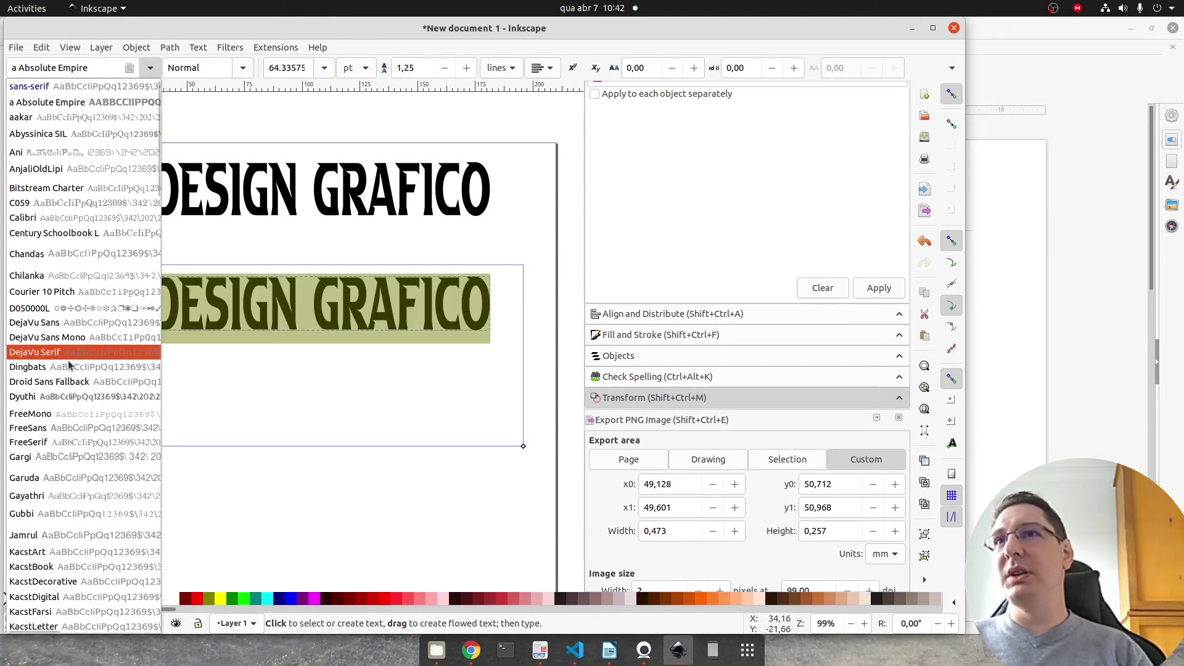
{"action": "left_click", "coordinate": [76, 413]}
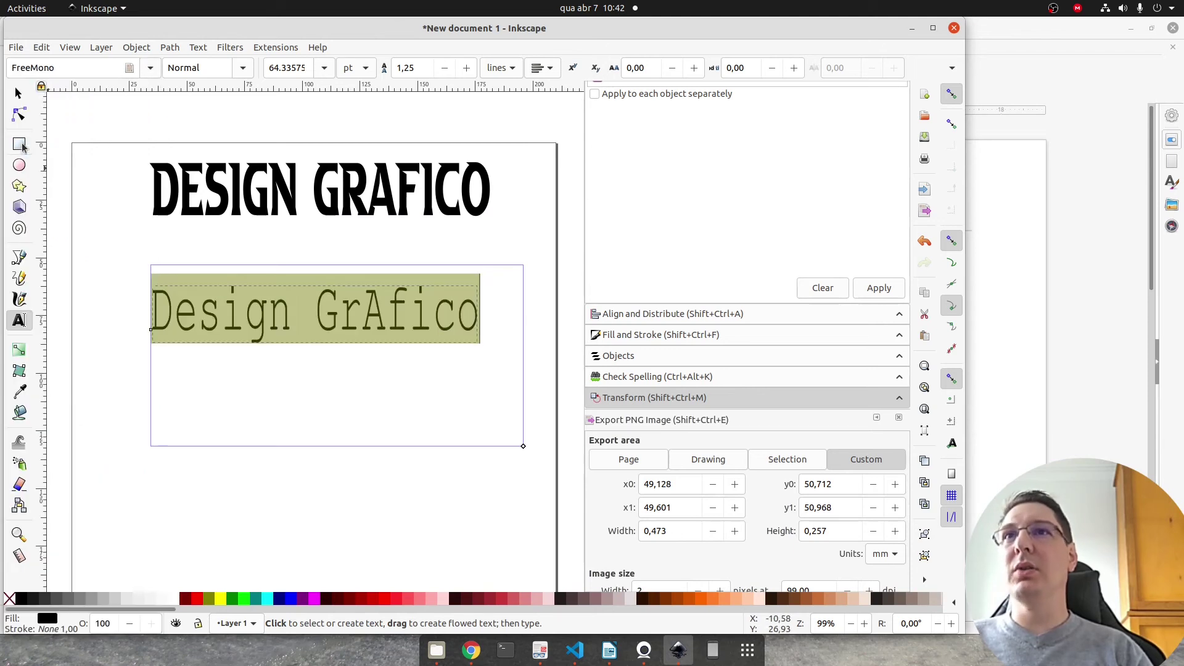
Step: Shrink the FreeMono copy to about 66 mm wide and place it centred just beneath the title
{"action": "left_click", "coordinate": [18, 93]}
{"action": "left_click", "coordinate": [270, 452]}
{"action": "left_click", "coordinate": [446, 347]}
{"action": "left_click_drag", "start_coordinate": [480, 346], "coordinate": [348, 246]}
{"action": "left_click", "coordinate": [309, 364]}
{"action": "left_click", "coordinate": [371, 288]}
{"action": "left_click", "coordinate": [377, 206]}
{"action": "left_click", "coordinate": [375, 285]}
{"action": "left_click_drag", "start_coordinate": [523, 347], "coordinate": [139, 133]}
{"action": "scroll", "coordinate": [139, 133], "scroll_direction": "up", "scroll_amount": 1}
{"action": "left_click", "coordinate": [342, 349]}
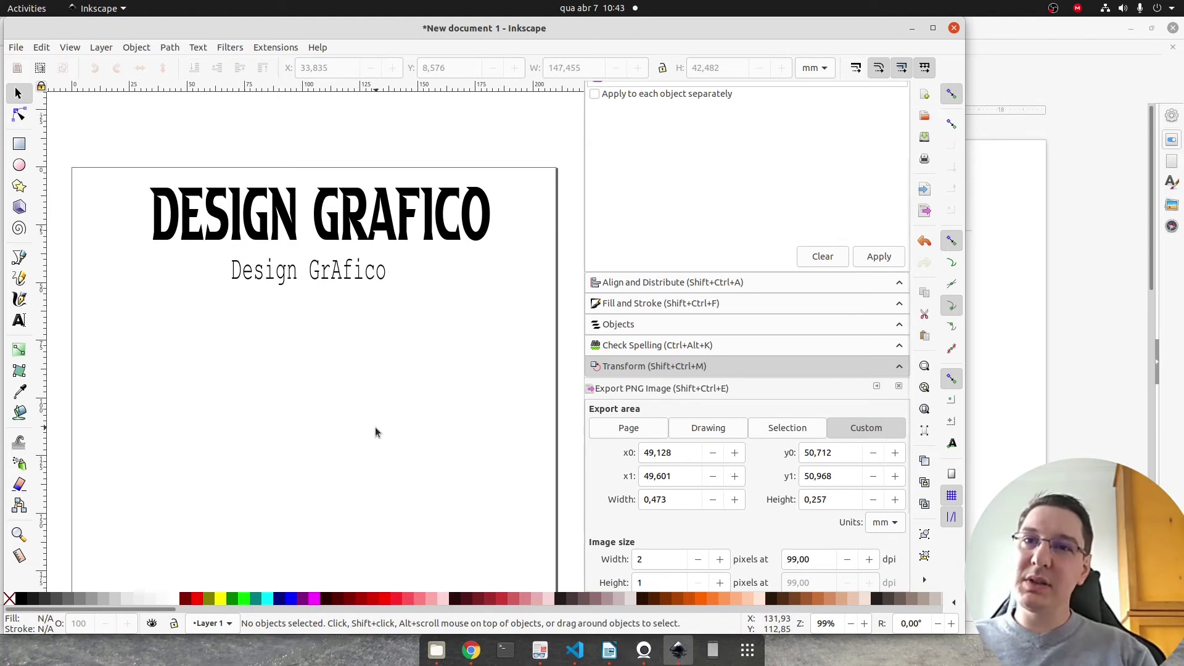
Step: Replace the "A" in the subtitle with "á" so that it reads "Design Gráfico"
{"action": "left_click", "coordinate": [18, 319]}
{"action": "left_click", "coordinate": [333, 272]}
{"action": "key", "text": "shift+Right"}
{"action": "type", "text": "á"}
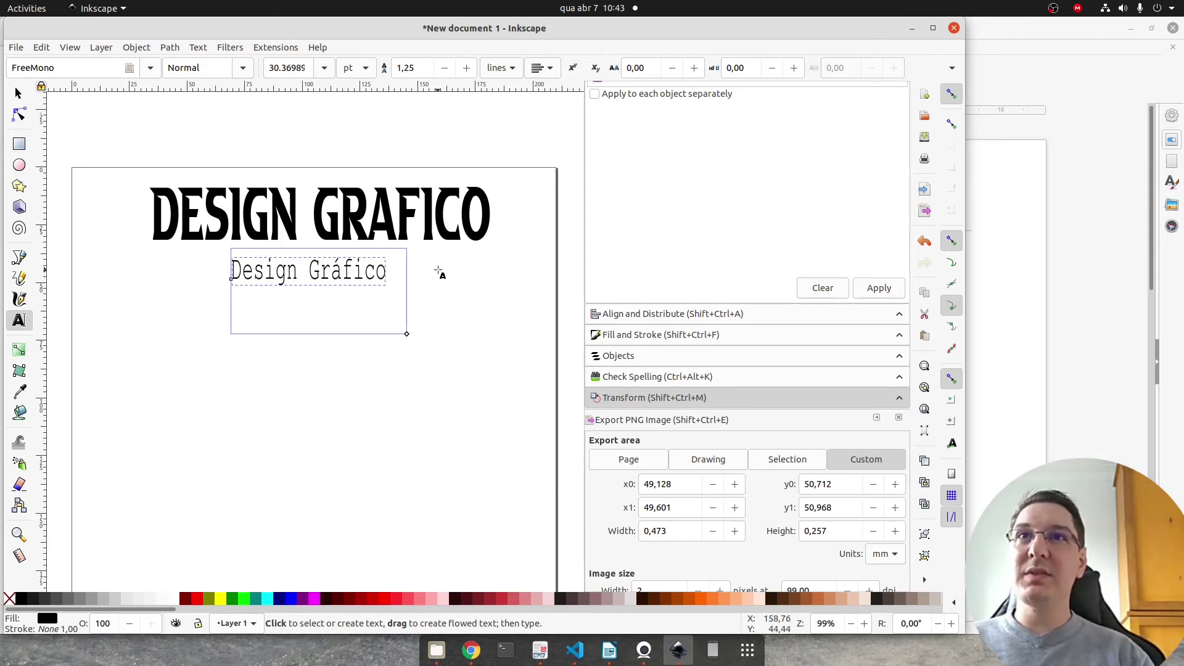
{"action": "left_click", "coordinate": [18, 93]}
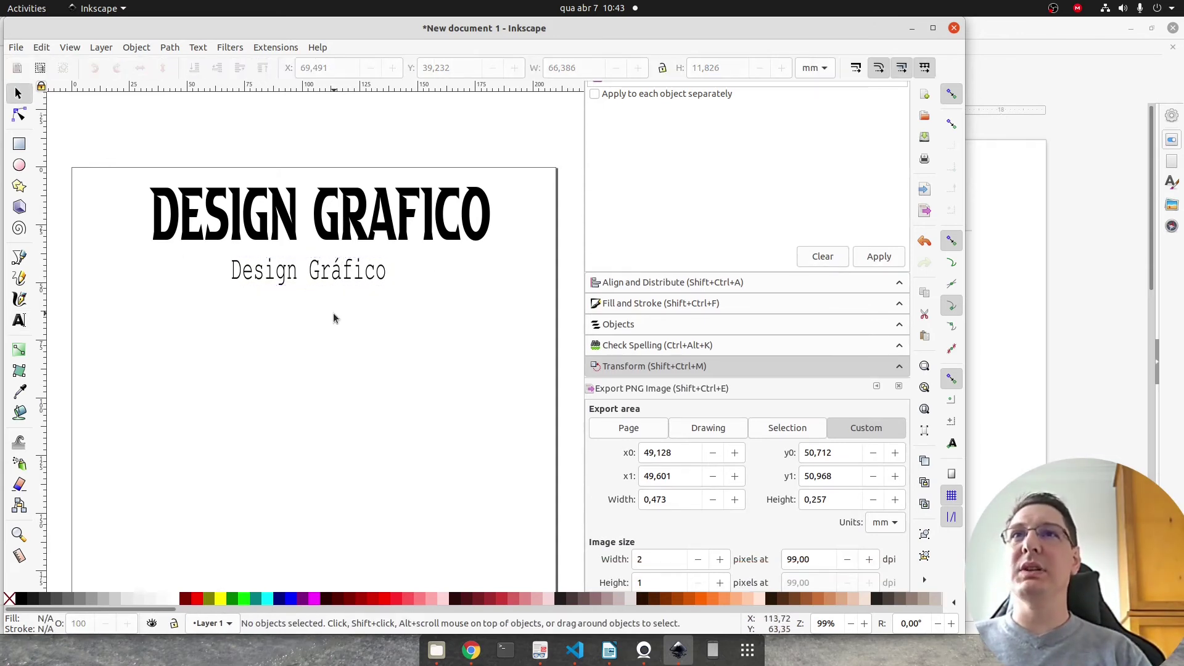
Step: Try a linear gradient fill on the large title, and set its fill to no paint
{"action": "scroll", "coordinate": [336, 316], "scroll_direction": "up", "scroll_amount": 1}
{"action": "left_click", "coordinate": [333, 219]}
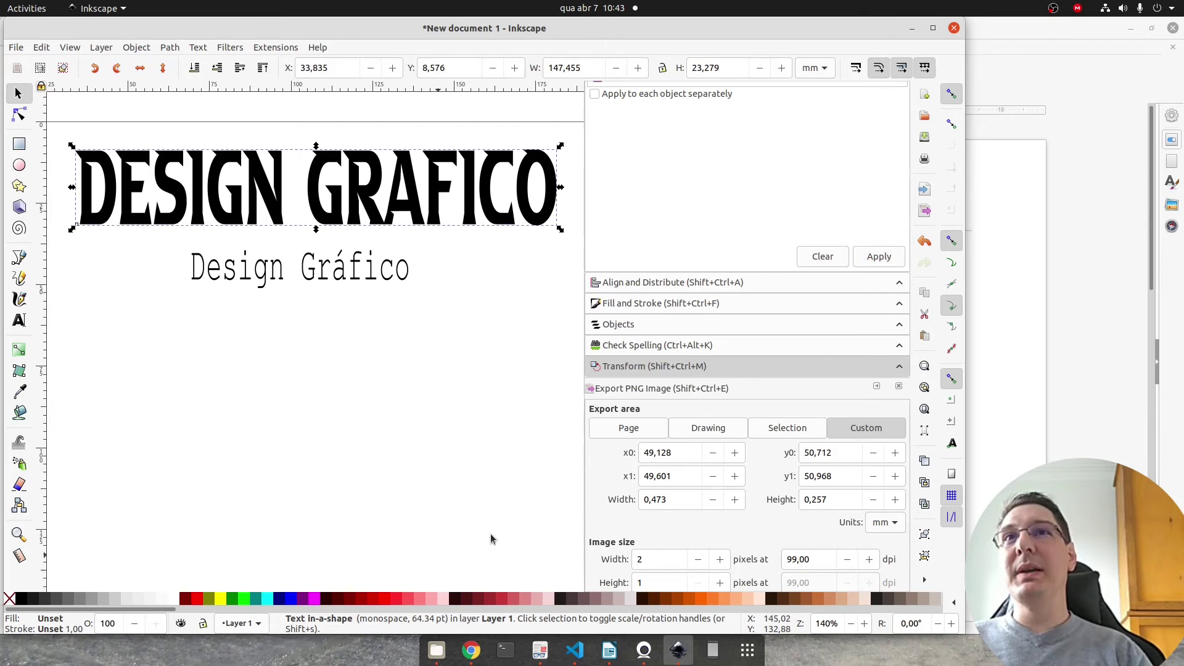
{"action": "left_click", "coordinate": [641, 303]}
{"action": "left_click", "coordinate": [649, 143]}
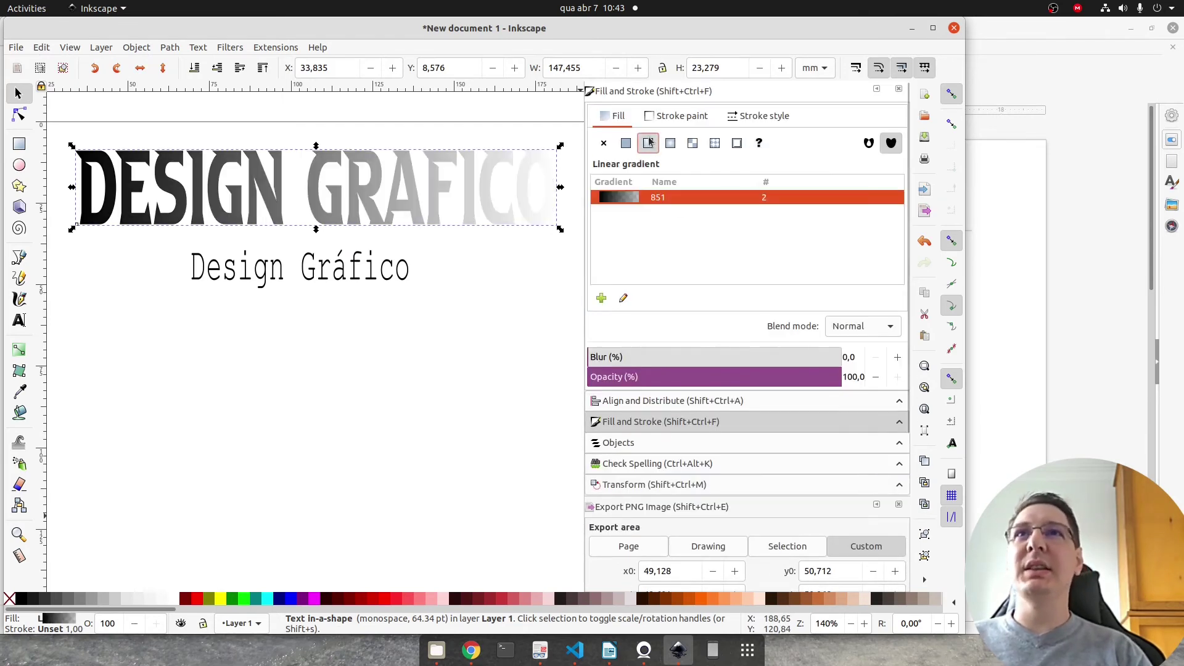
{"action": "left_click", "coordinate": [603, 143]}
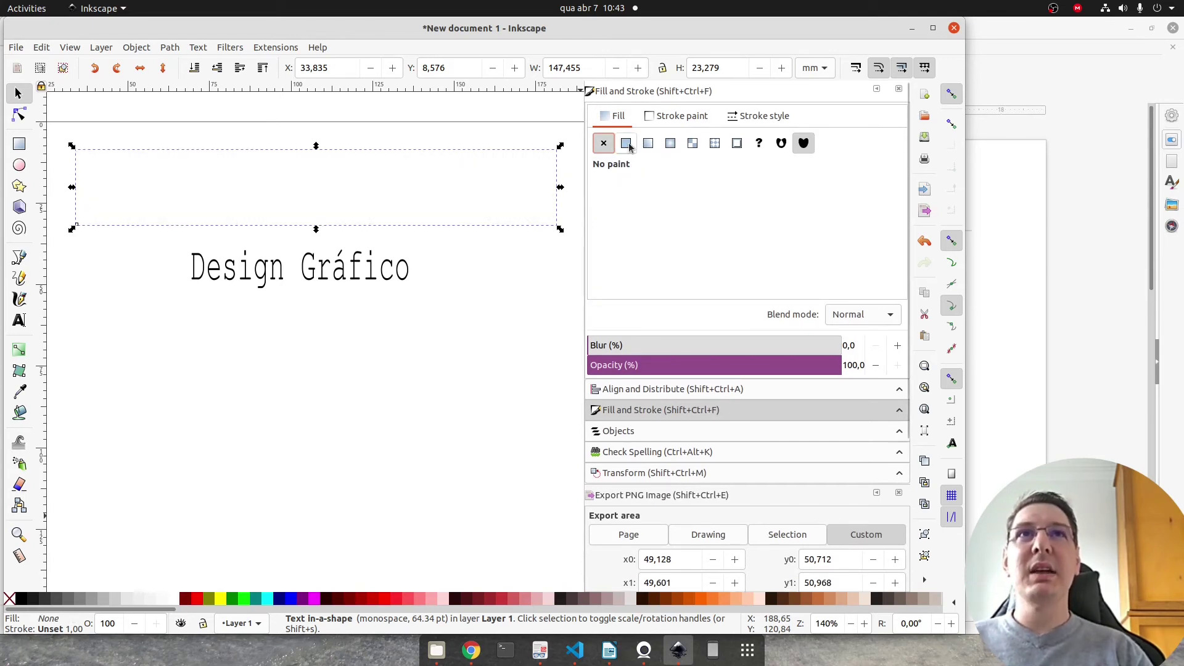
Step: Give the large title a linear gradient fill and a flat black stroke (000000ff)
{"action": "left_click", "coordinate": [626, 143]}
{"action": "left_click", "coordinate": [645, 144]}
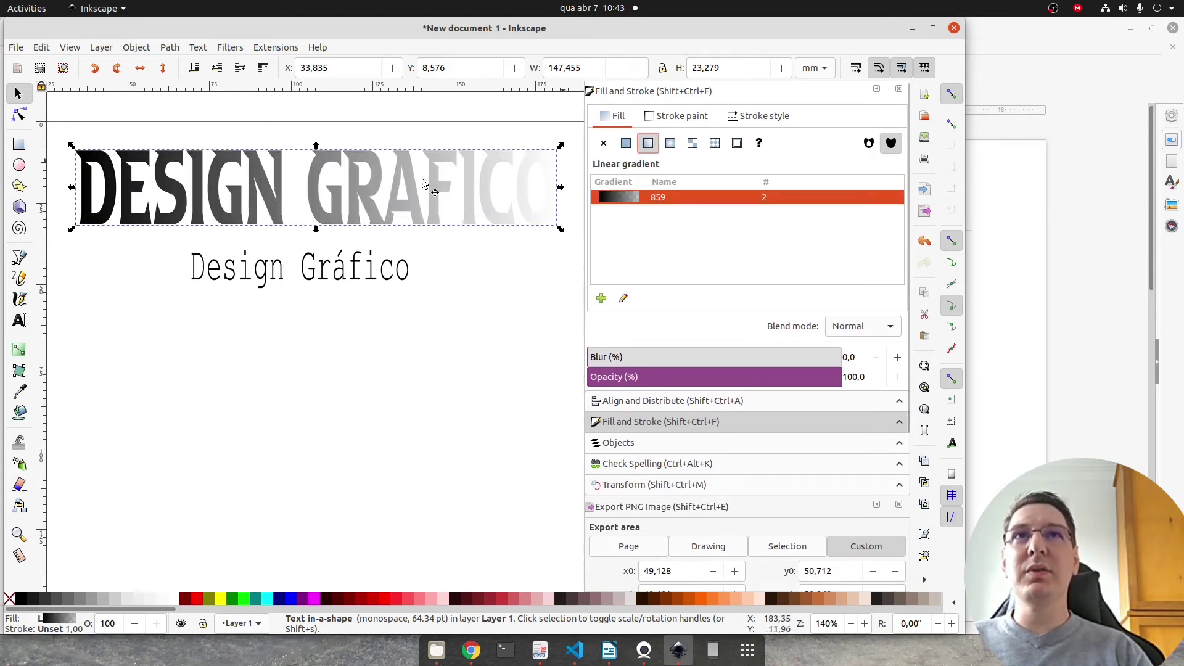
{"action": "left_click", "coordinate": [677, 118]}
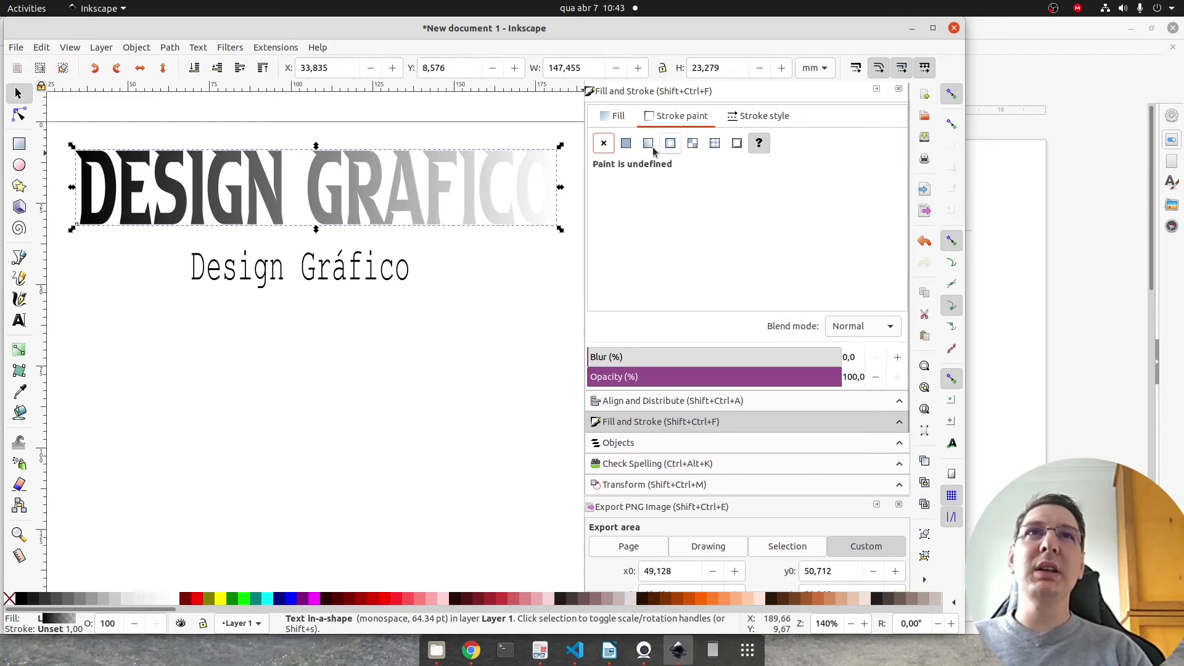
{"action": "left_click", "coordinate": [626, 143]}
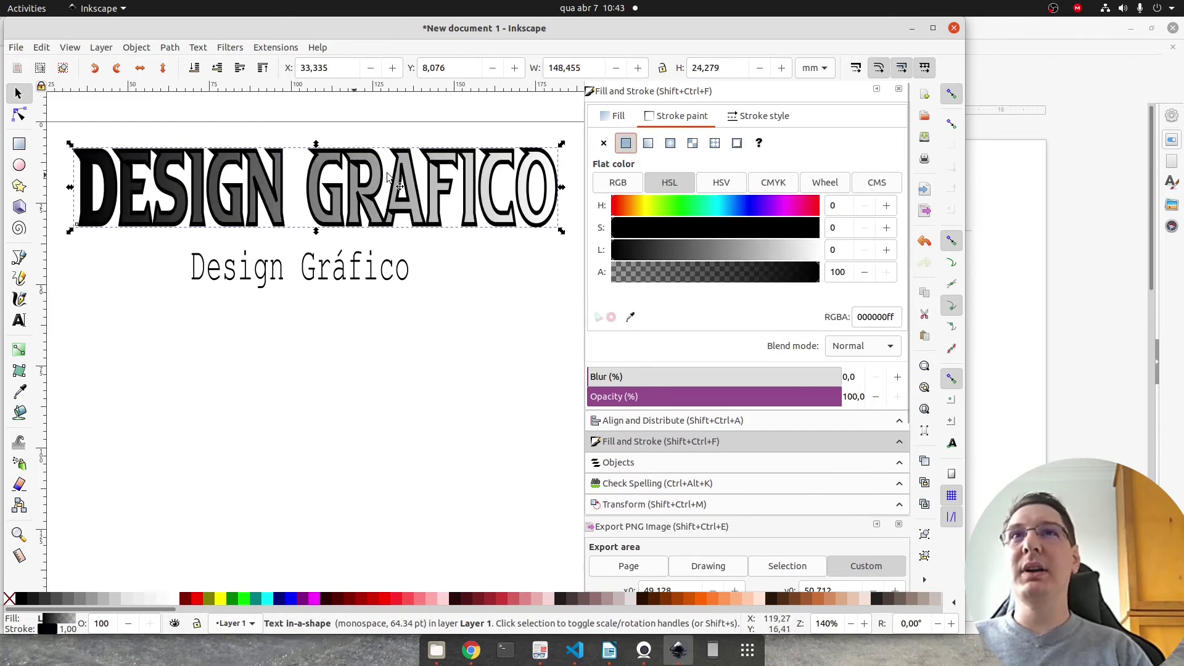
{"action": "left_click", "coordinate": [395, 326]}
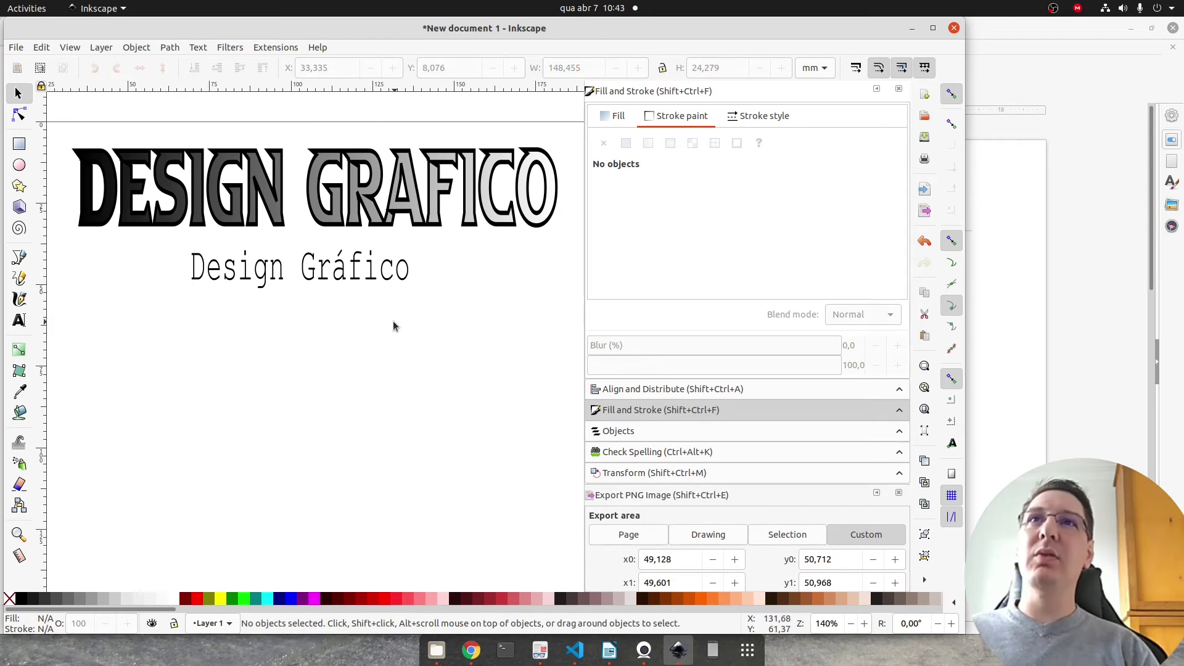
Step: Examine how the outlined title responds to the Text tool and the Node tool
{"action": "left_click", "coordinate": [340, 272]}
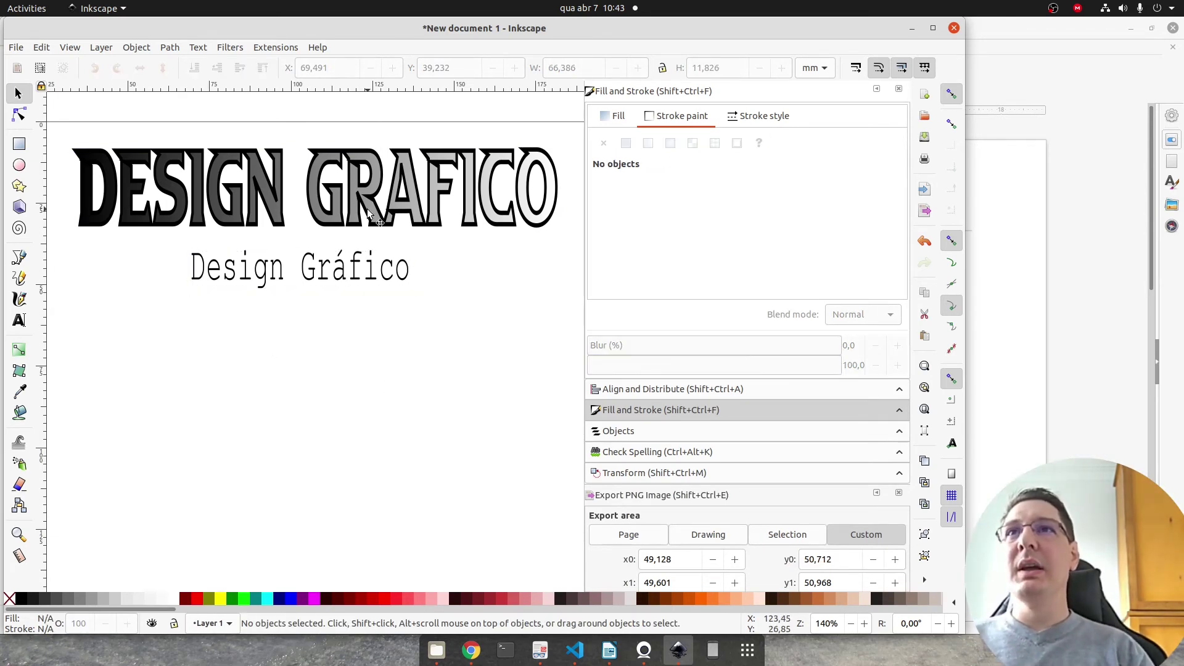
{"action": "right_click", "coordinate": [367, 208]}
{"action": "left_click", "coordinate": [188, 361]}
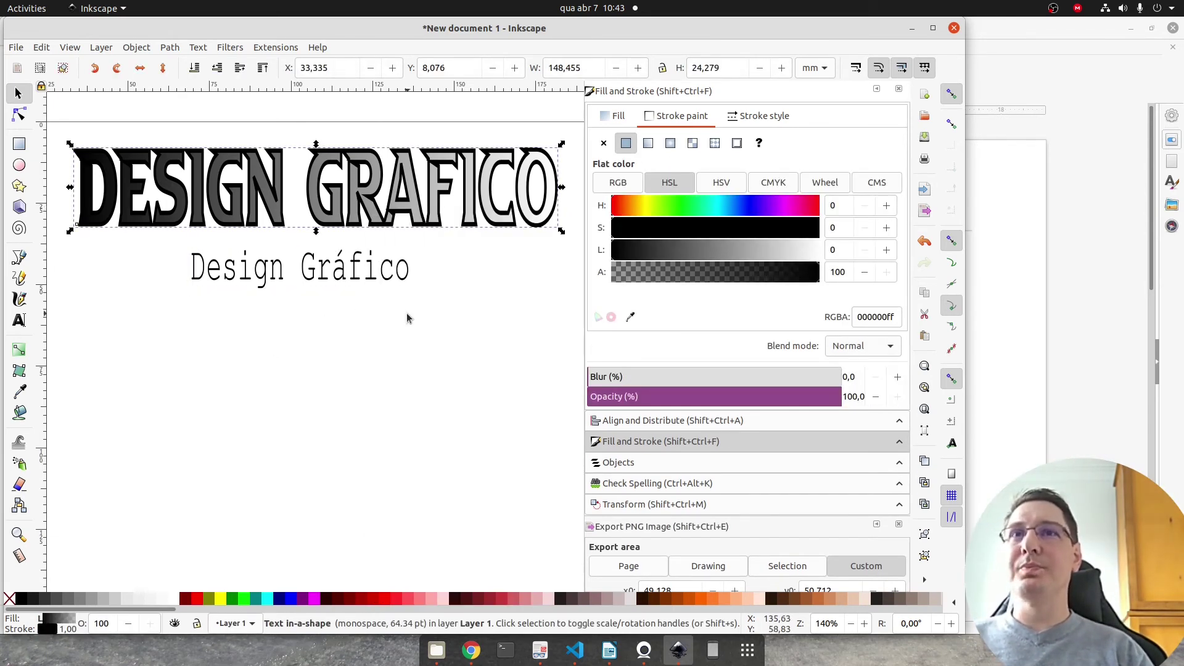
{"action": "key", "text": "t"}
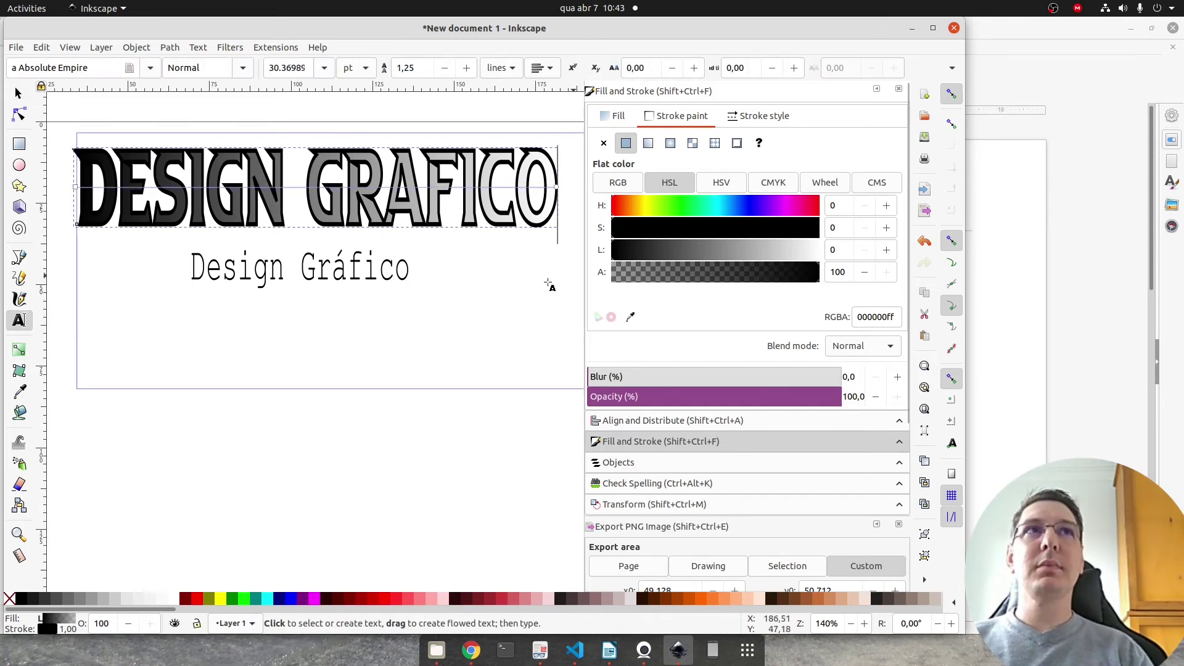
{"action": "left_click", "coordinate": [319, 469]}
{"action": "key", "text": "F1"}
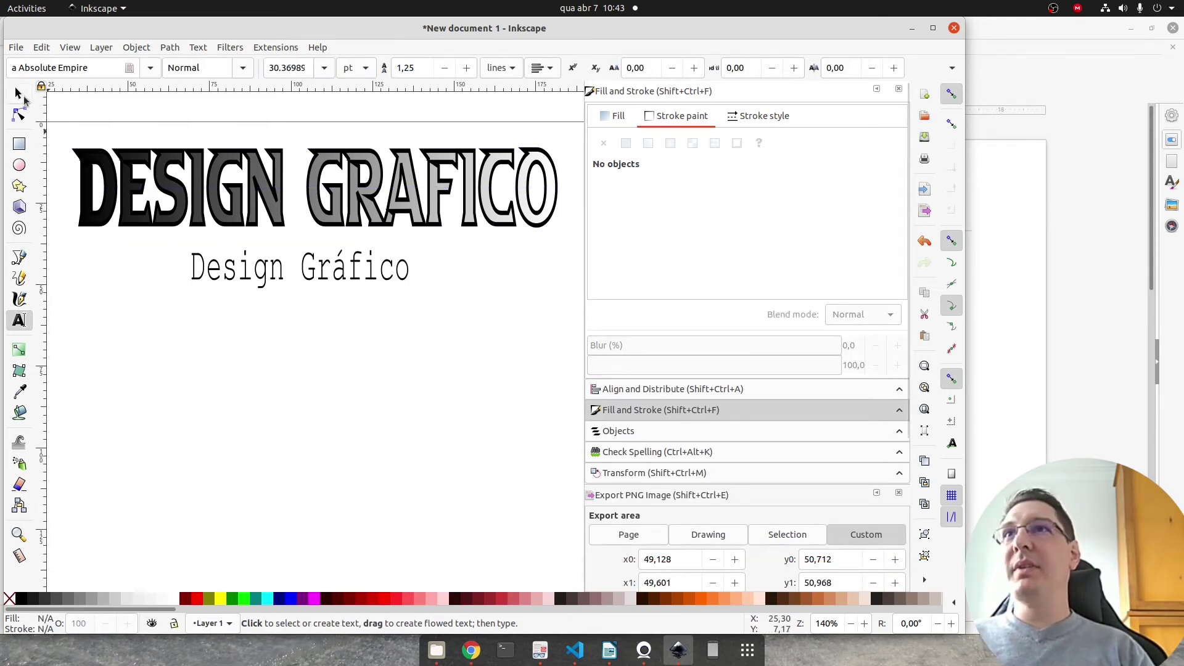
{"action": "left_click", "coordinate": [368, 211]}
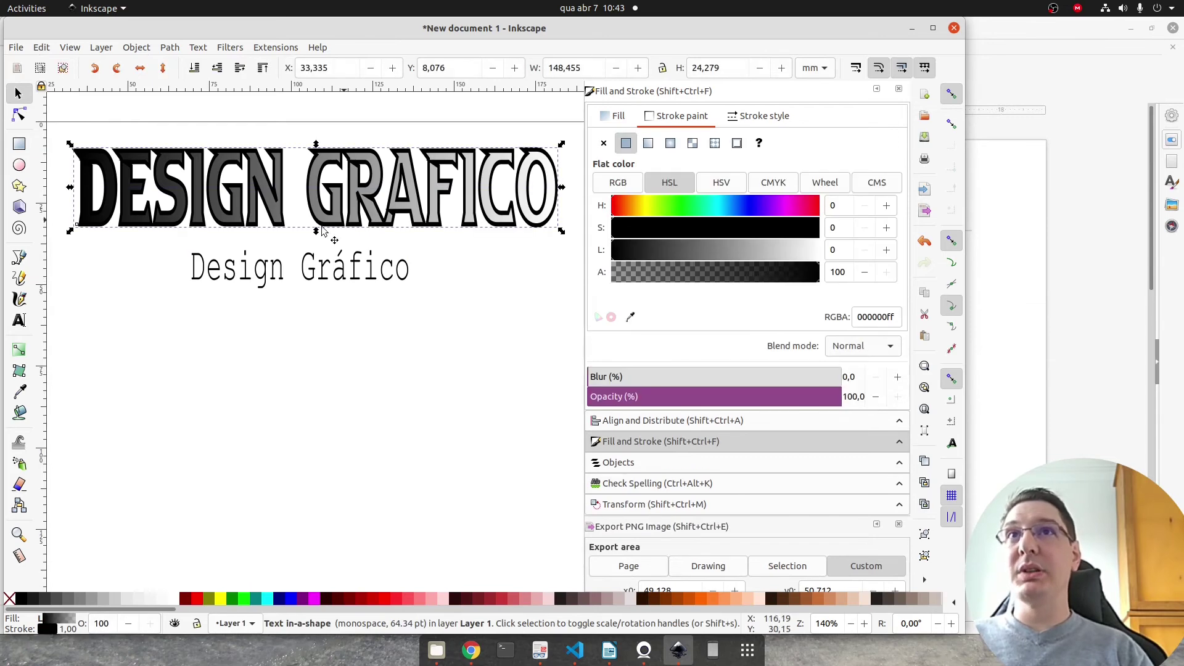
{"action": "left_click", "coordinate": [19, 115]}
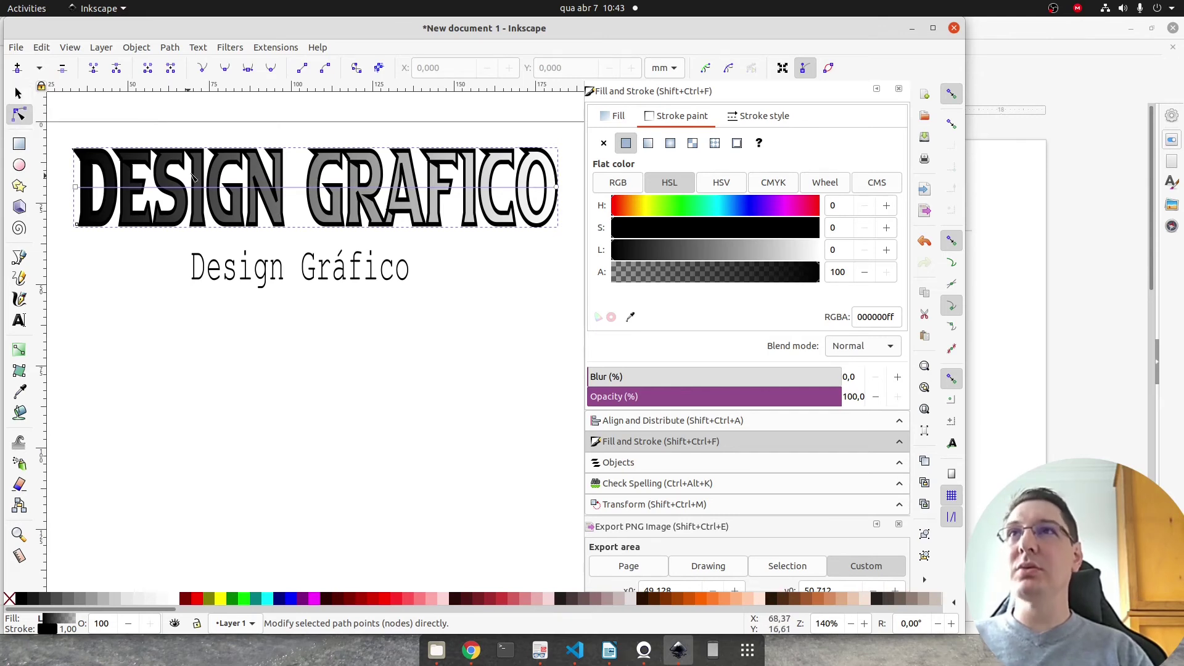
{"action": "key", "text": "s"}
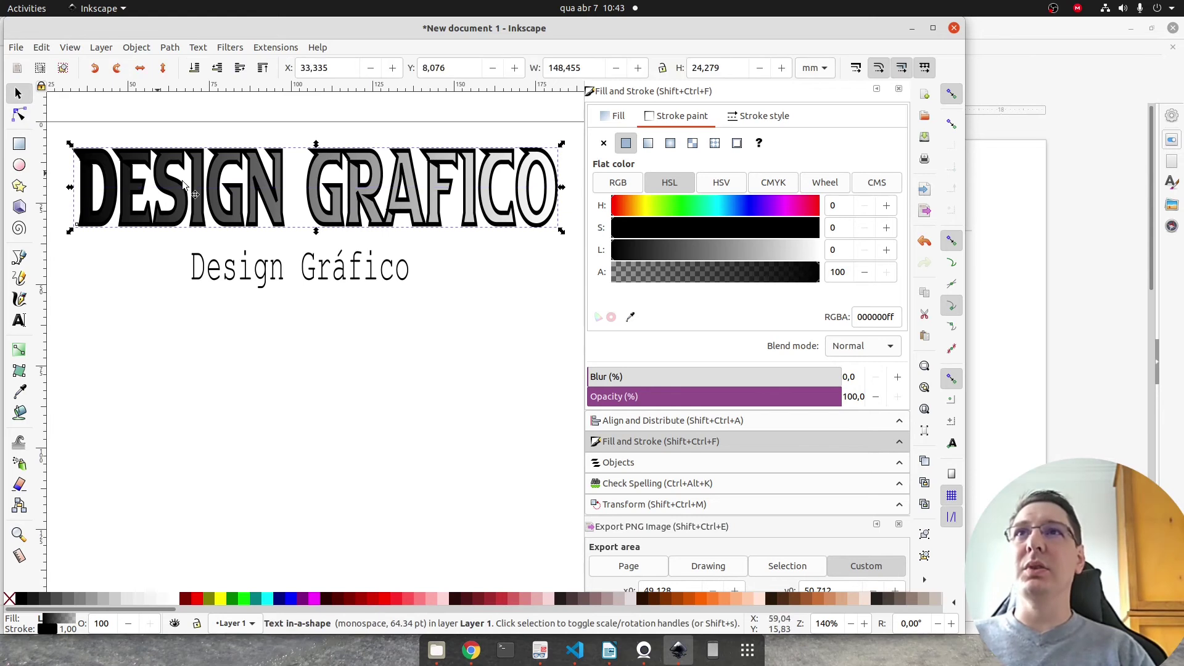
Step: Duplicate the large title and place the copy straight below the subtitle, about 59 mm under the original
{"action": "right_click", "coordinate": [218, 195]}
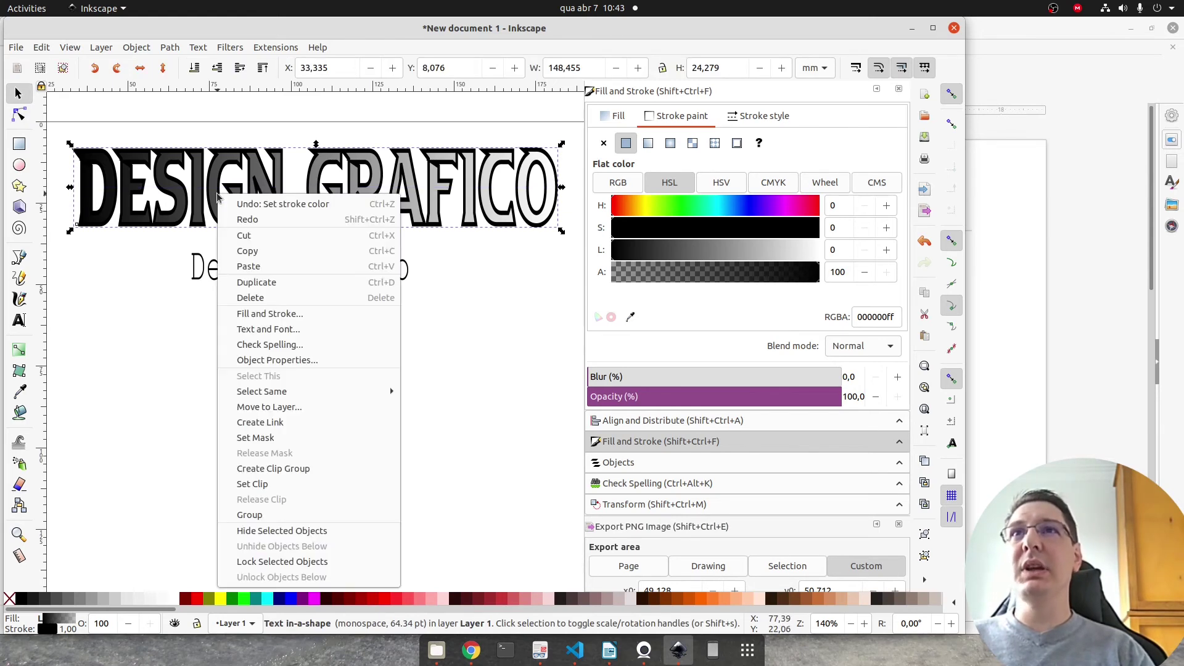
{"action": "left_click", "coordinate": [272, 280]}
{"action": "left_click_drag", "start_coordinate": [311, 197], "coordinate": [311, 388]}
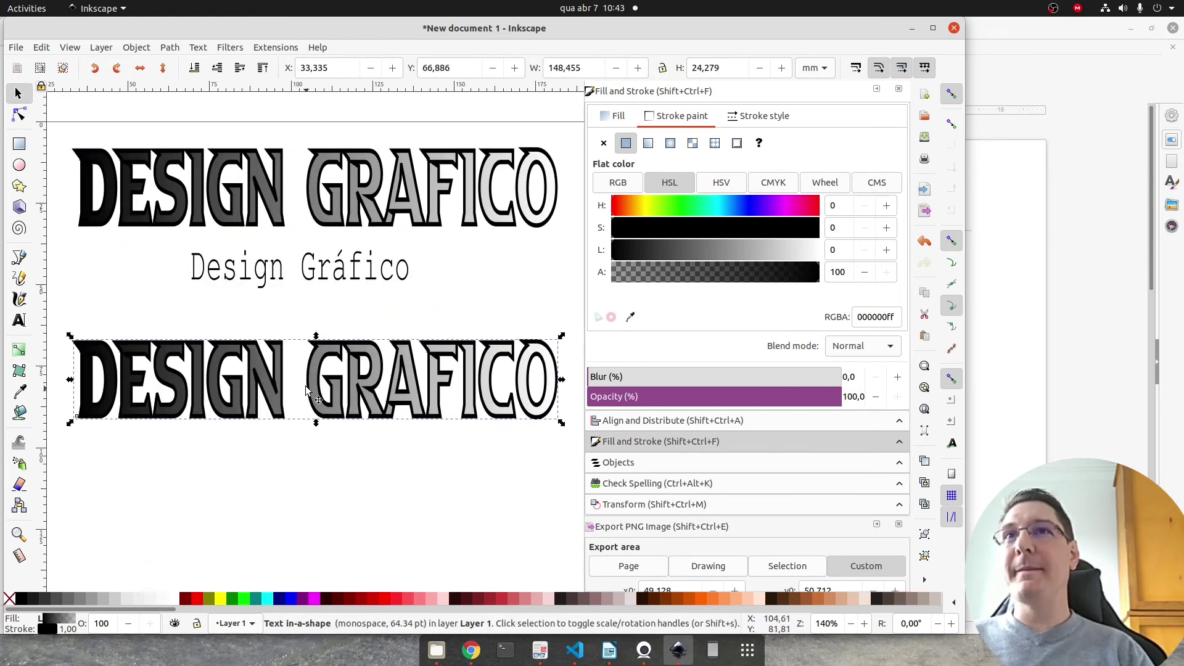
Step: Convert the lower title copy from text with Object to Path
{"action": "left_click", "coordinate": [170, 47]}
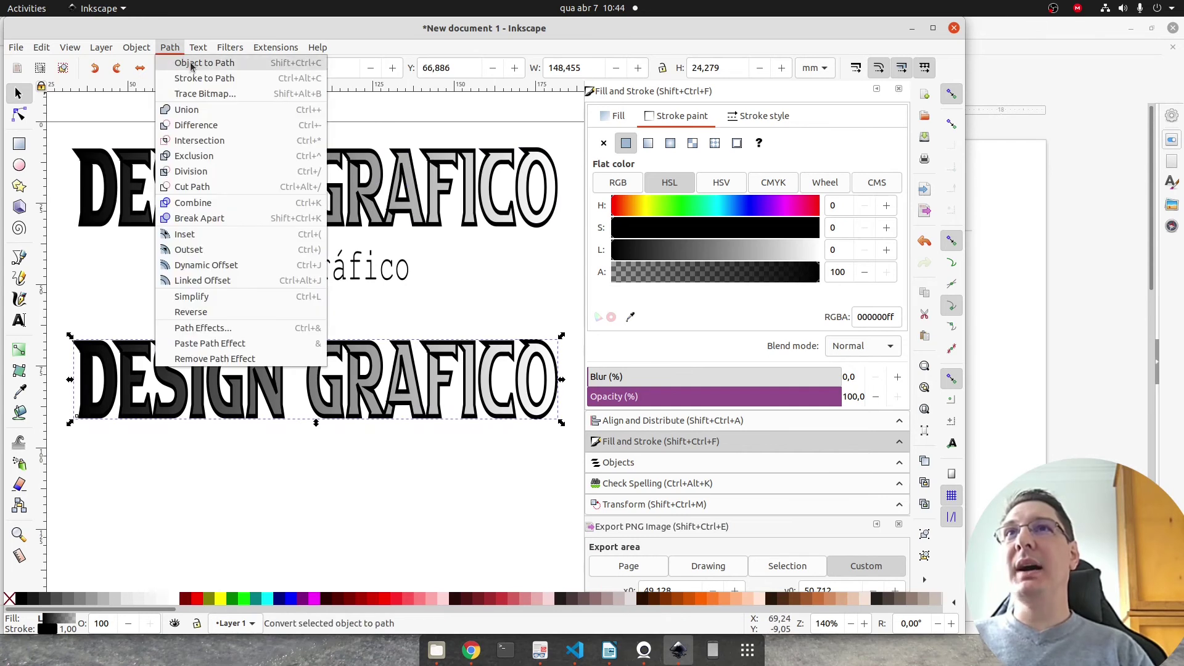
{"action": "left_click", "coordinate": [225, 64]}
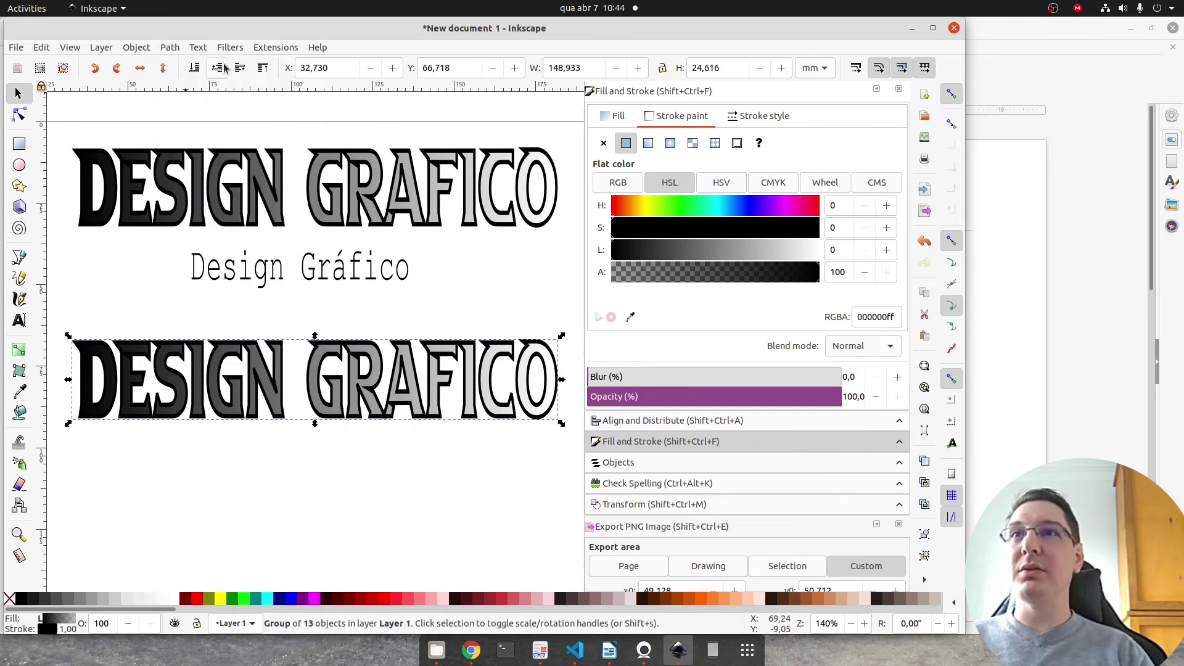
{"action": "left_click", "coordinate": [19, 115]}
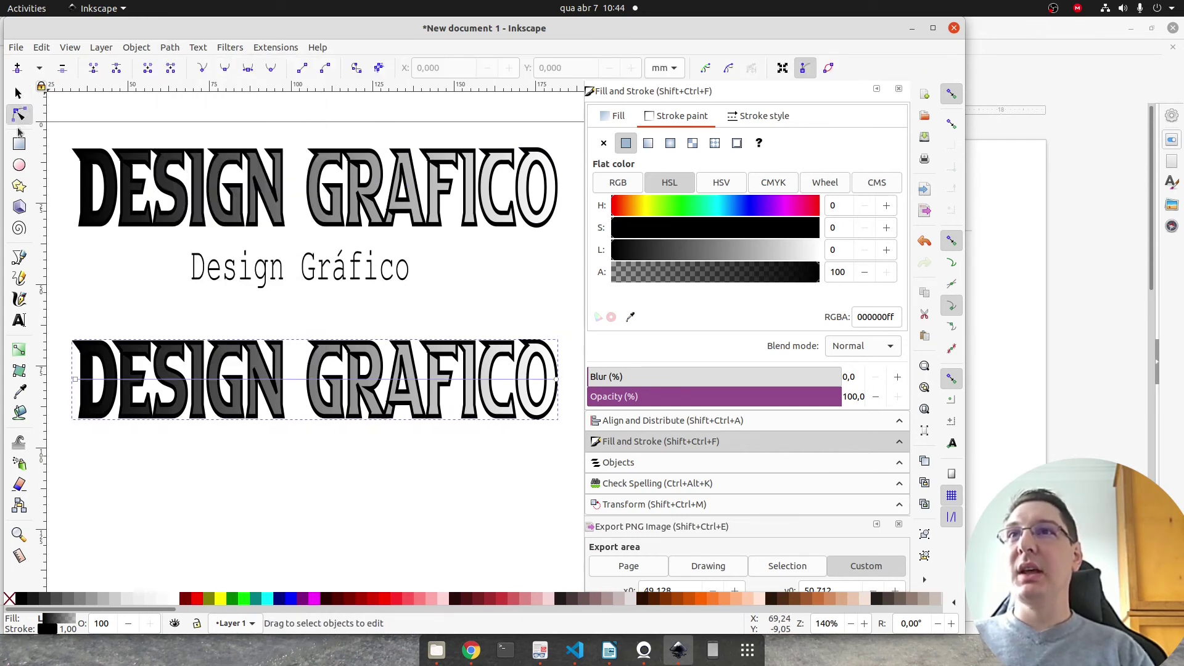
{"action": "left_click", "coordinate": [18, 93]}
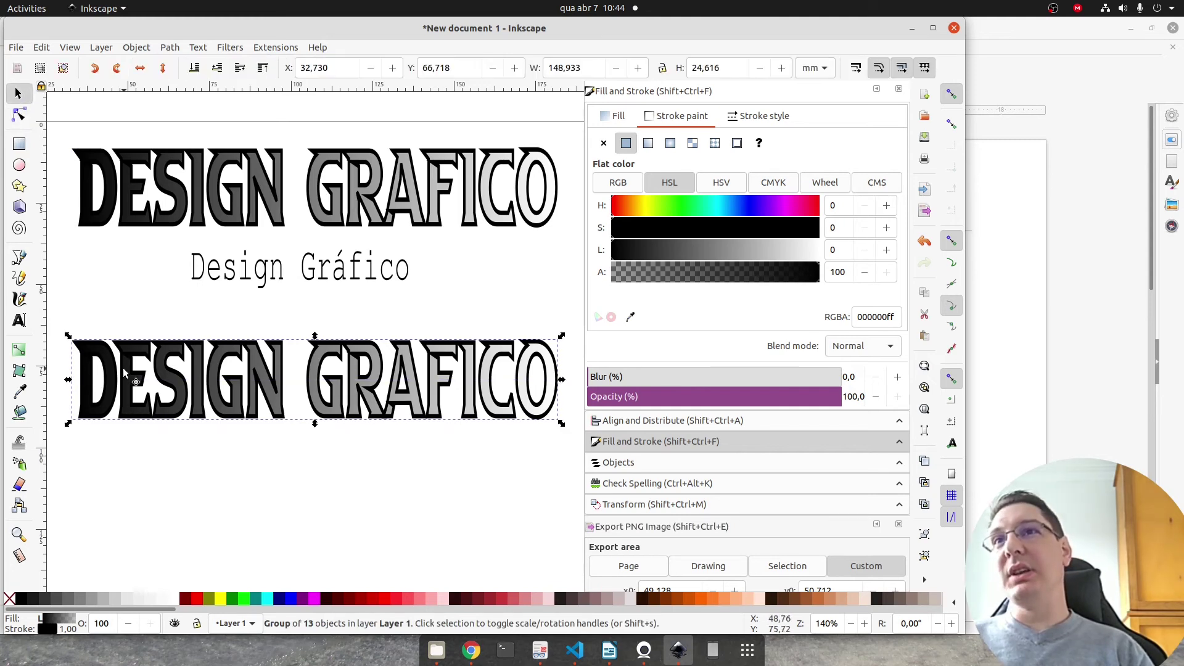
Step: Test the Text tool on the converted copy and on the original title to compare which one is still editable text
{"action": "left_click", "coordinate": [19, 116]}
{"action": "left_click", "coordinate": [19, 320]}
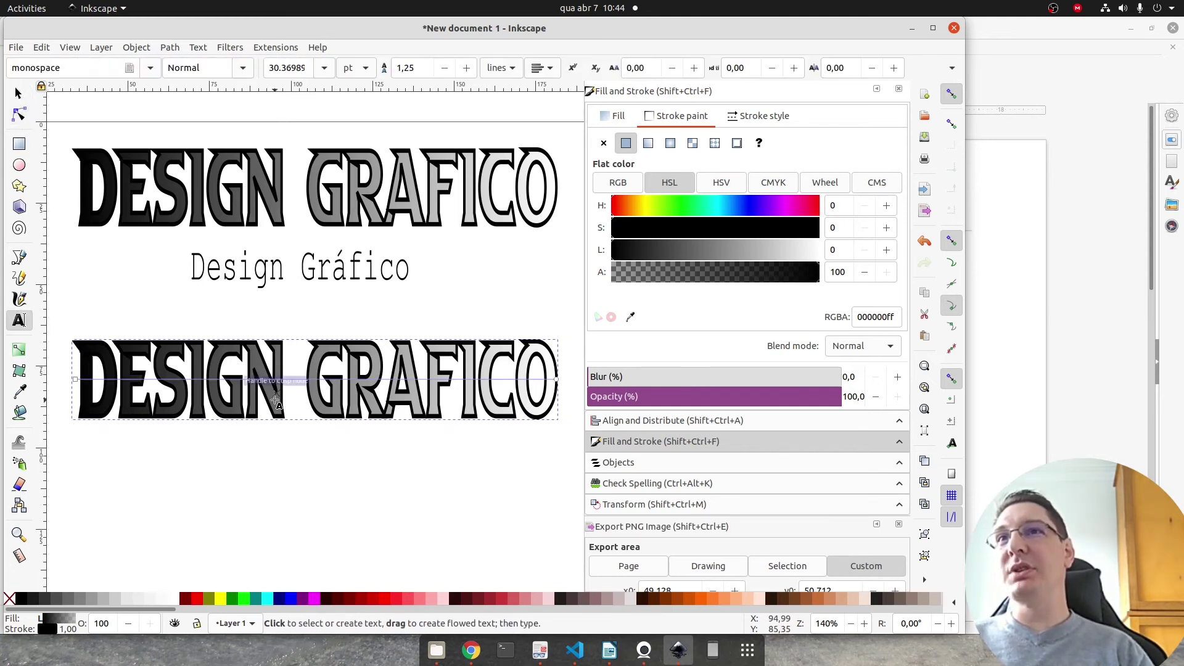
{"action": "left_click", "coordinate": [274, 397]}
{"action": "key", "text": "Escape"}
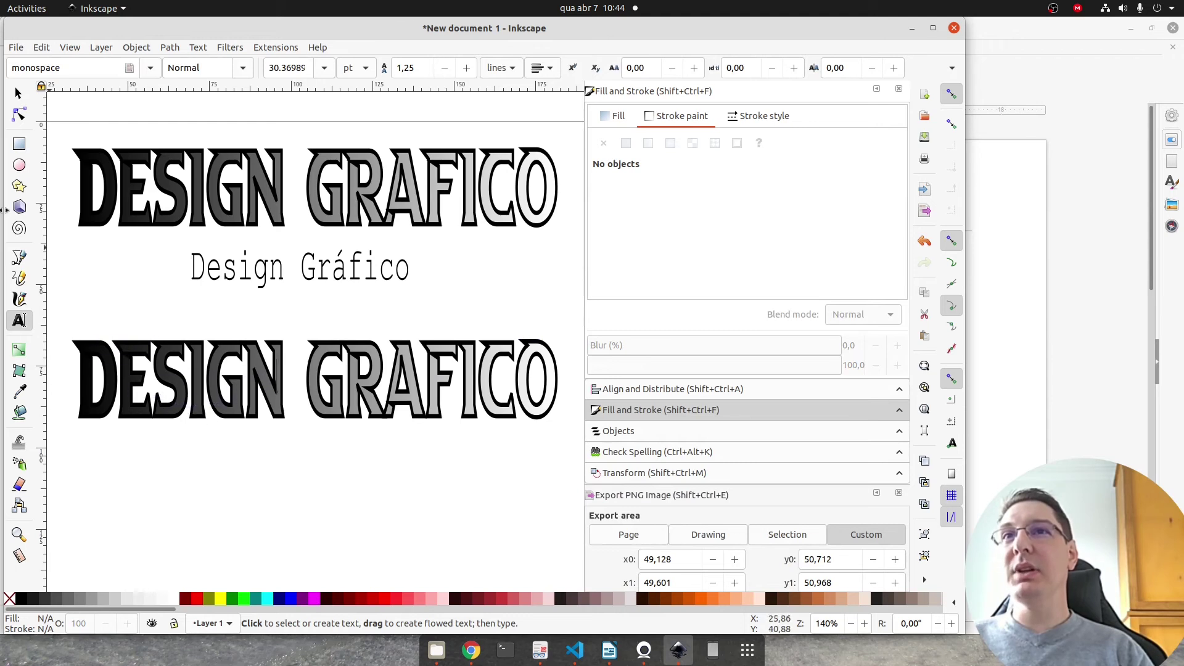
{"action": "left_click", "coordinate": [23, 98]}
{"action": "left_click", "coordinate": [301, 411]}
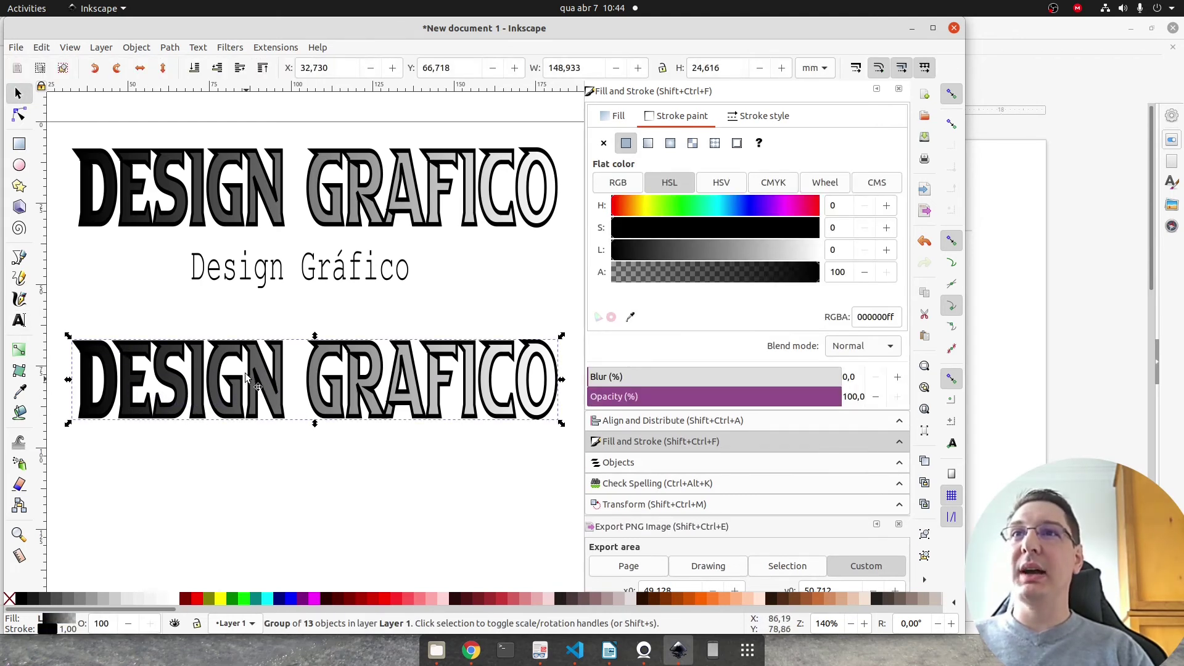
{"action": "scroll", "coordinate": [62, 230], "scroll_direction": "down", "scroll_amount": 1}
{"action": "left_click", "coordinate": [19, 322]}
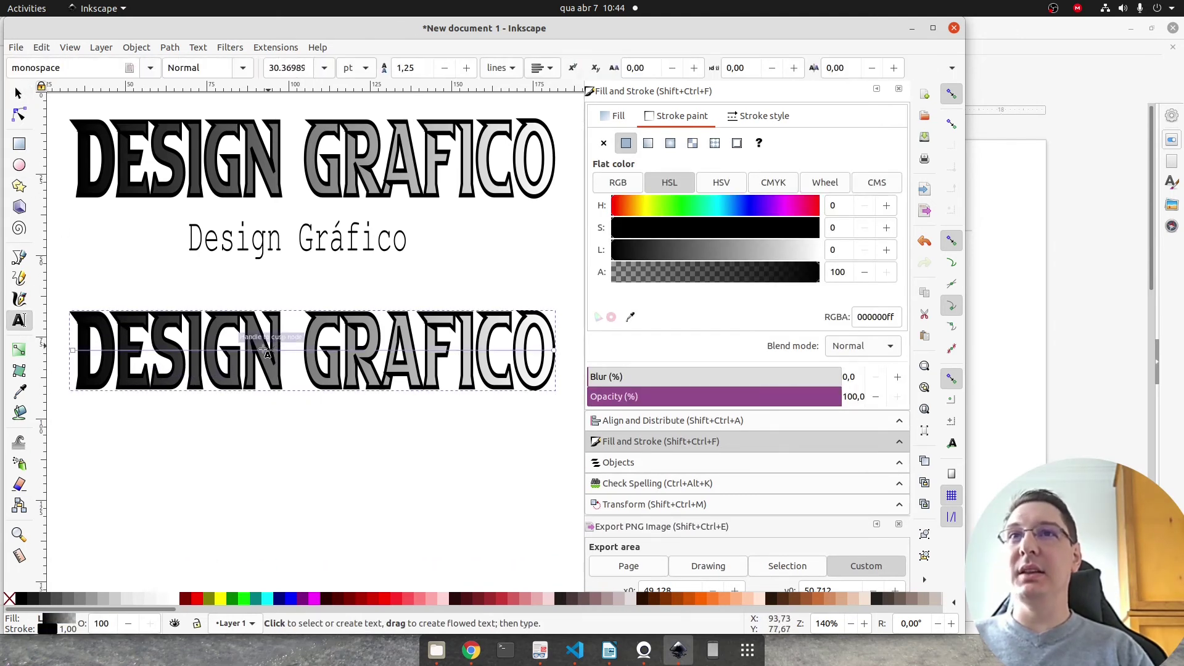
{"action": "left_click", "coordinate": [183, 172]}
{"action": "triple_click", "coordinate": [183, 172]}
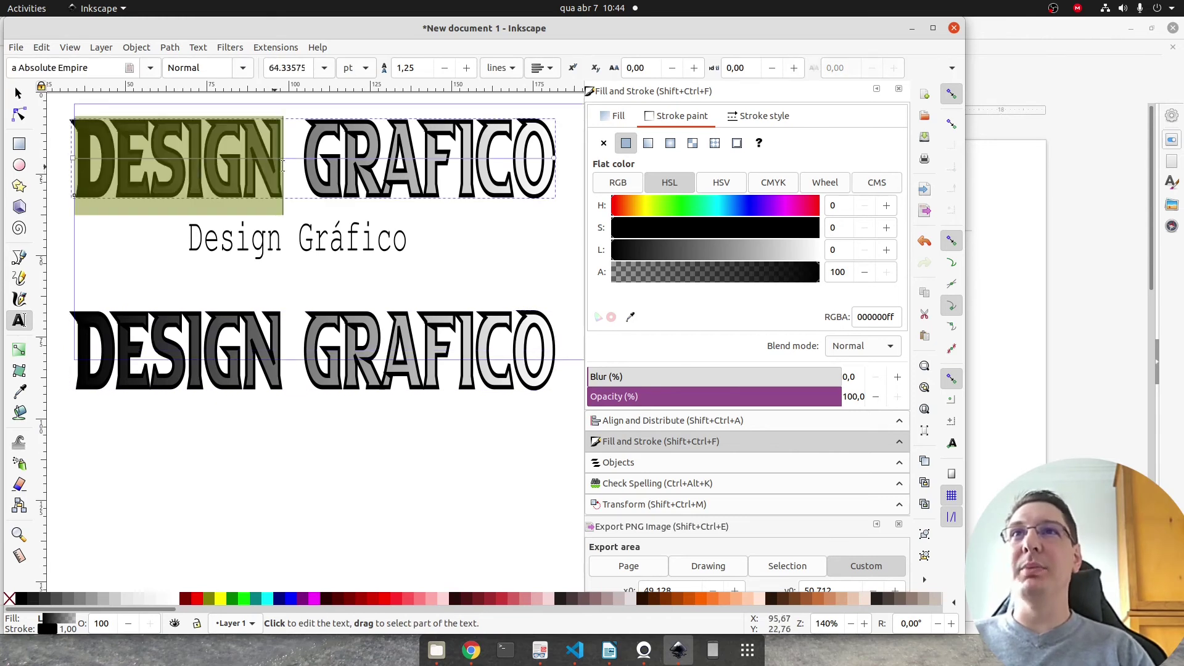
{"action": "left_click", "coordinate": [381, 166]}
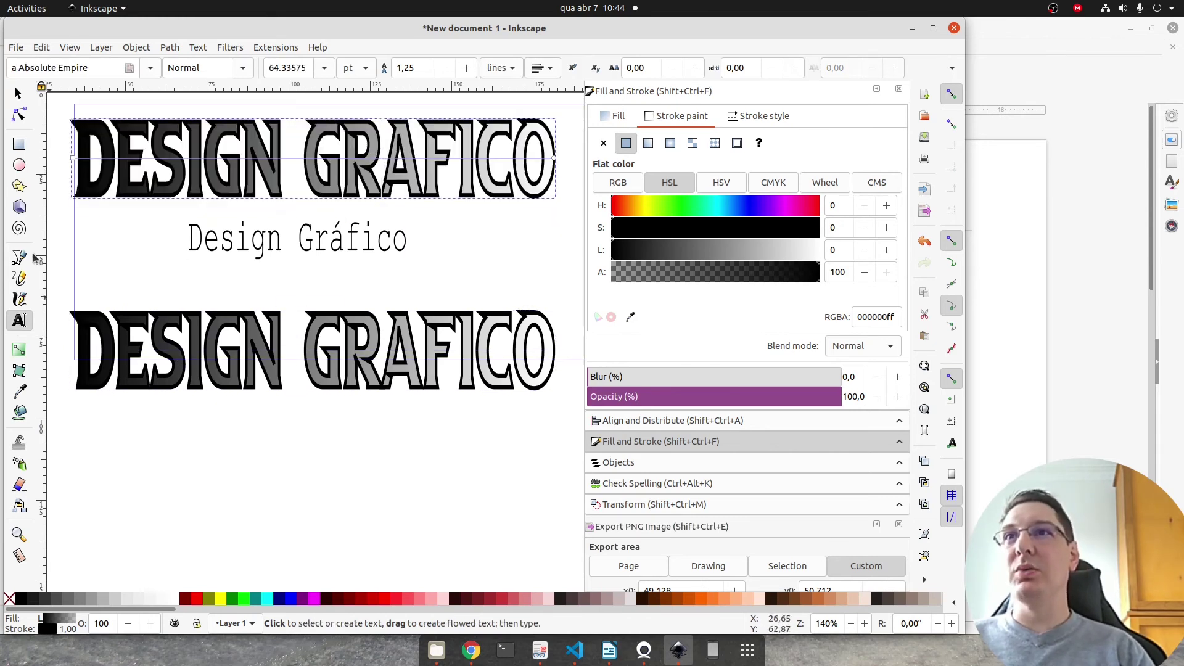
Step: Examine the path nodes of individual letters in the converted copy, including the S and the D of "DESIGN"
{"action": "left_click", "coordinate": [18, 94]}
{"action": "left_click", "coordinate": [169, 47]}
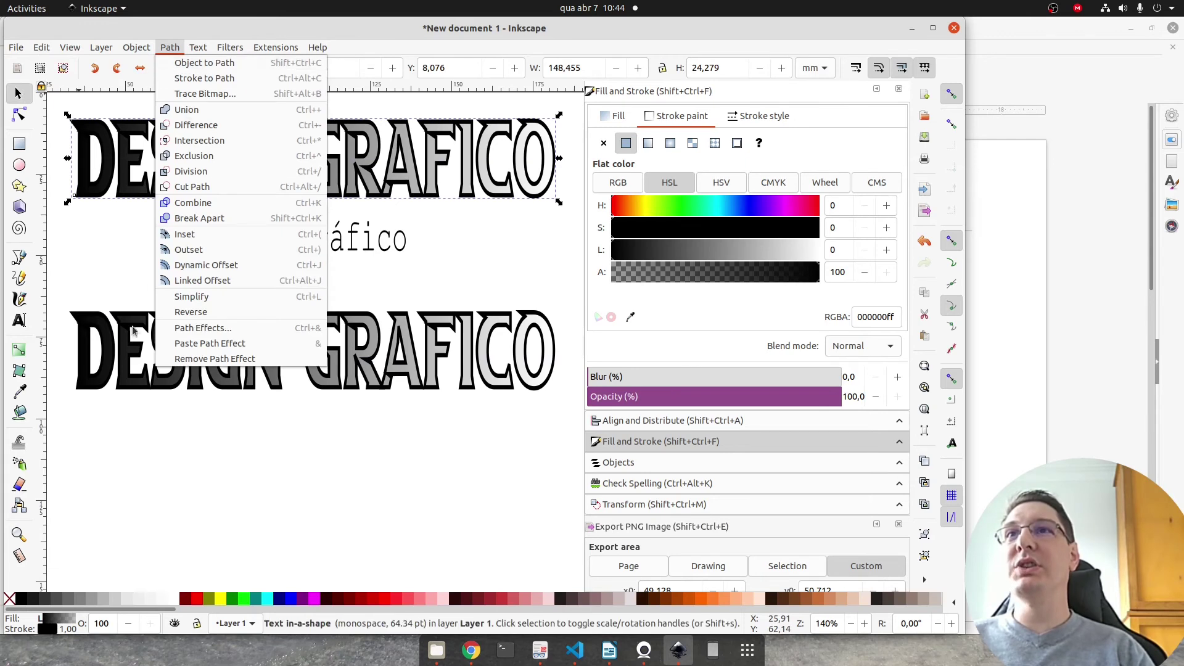
{"action": "left_click", "coordinate": [118, 347]}
{"action": "left_click", "coordinate": [123, 346]}
{"action": "left_click", "coordinate": [19, 115]}
{"action": "left_click", "coordinate": [92, 345]}
{"action": "left_click", "coordinate": [141, 323]}
{"action": "left_click", "coordinate": [167, 349]}
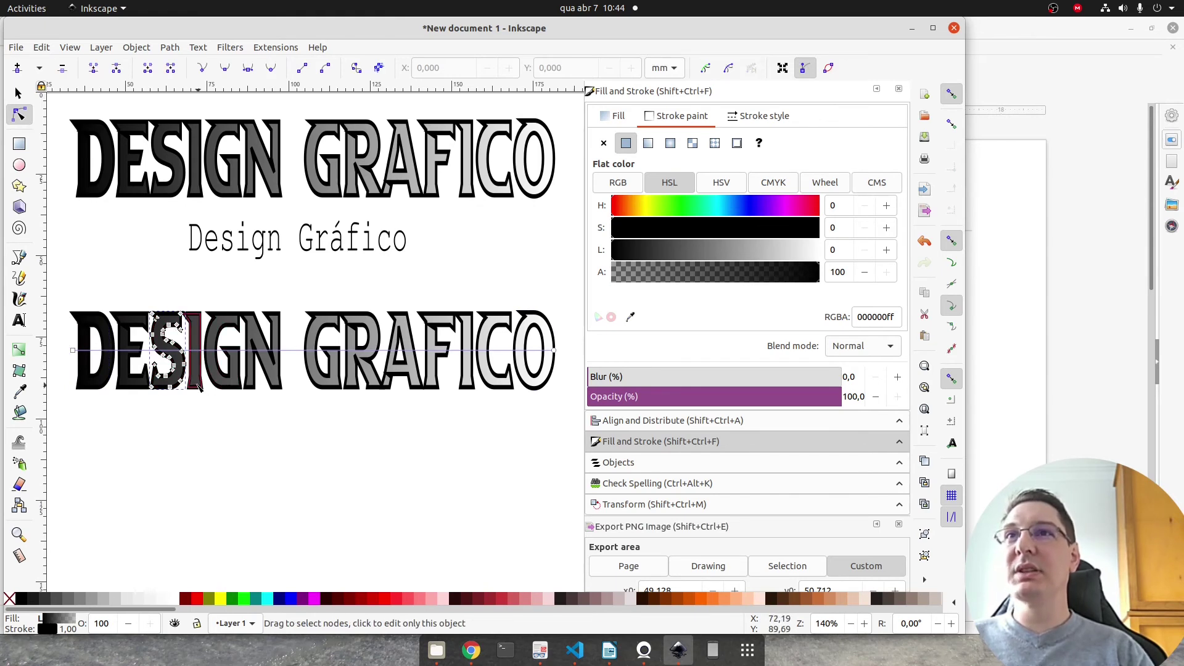
{"action": "scroll", "coordinate": [199, 385], "scroll_direction": "up", "scroll_amount": 2}
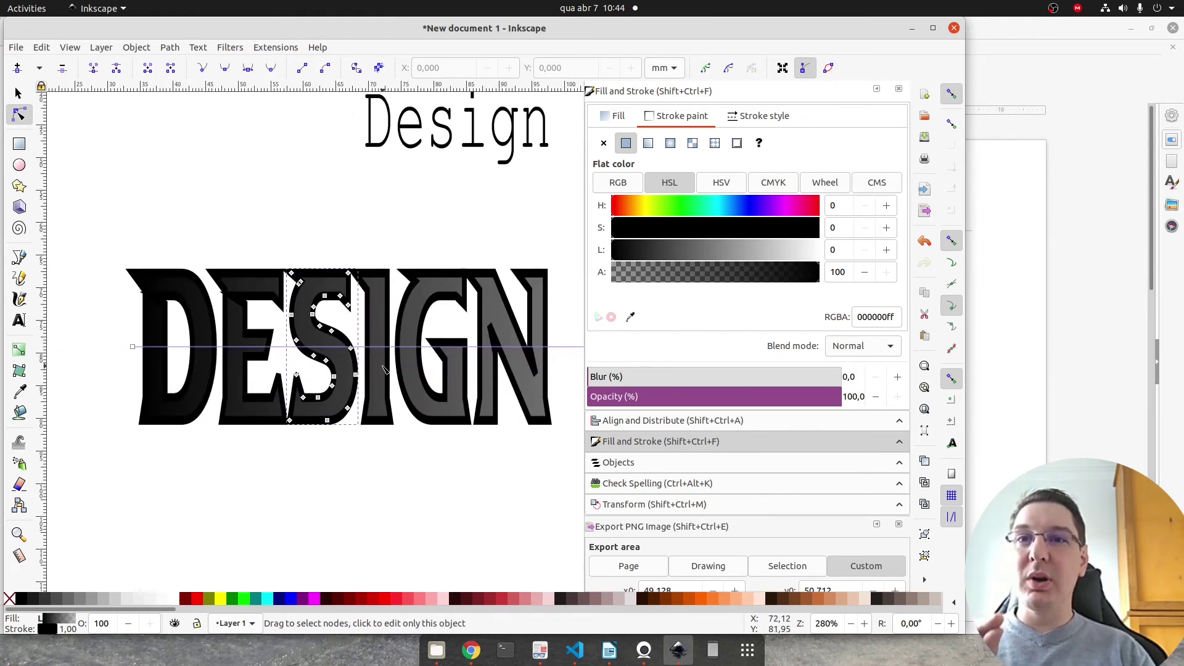
{"action": "left_click", "coordinate": [145, 290]}
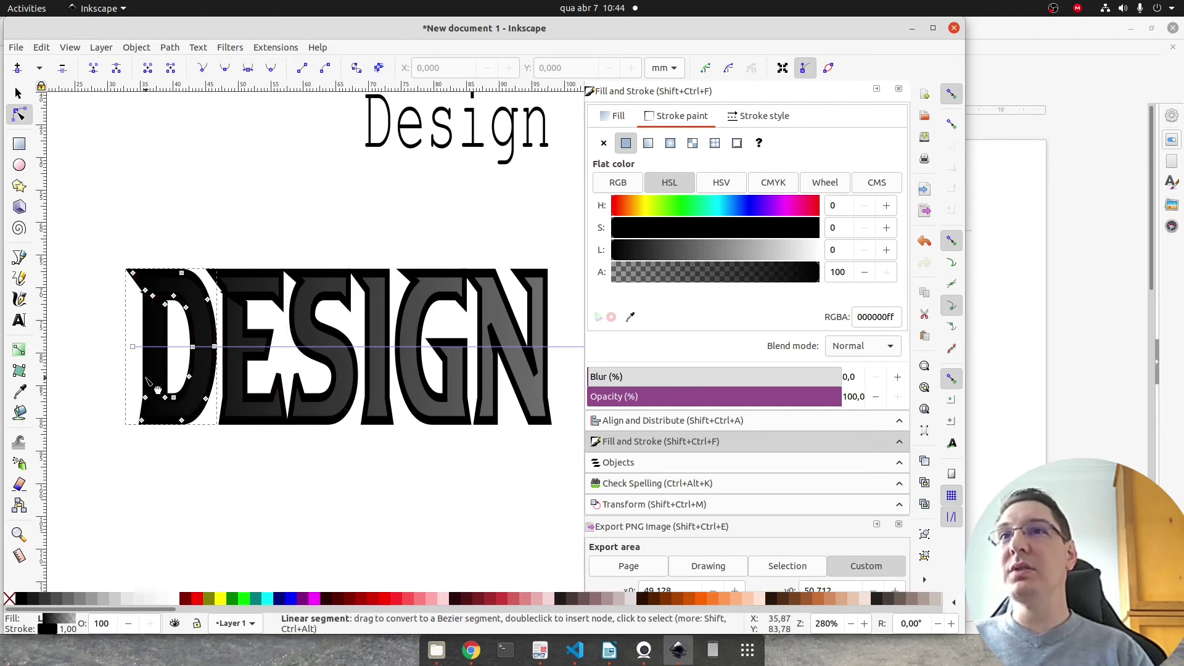
Step: Try reshaping the outline of the converted letter D by its edge and lower curve, and undo both edits
{"action": "mouse_move", "coordinate": [151, 383]}
{"action": "left_mouse_down"}
{"action": "mouse_move", "coordinate": [127, 373]}
{"action": "mouse_move", "coordinate": [136, 377]}
{"action": "left_mouse_up"}
{"action": "key", "text": "ctrl+z"}
{"action": "left_click_drag", "start_coordinate": [223, 402], "coordinate": [206, 410]}
{"action": "key", "text": "ctrl+z"}
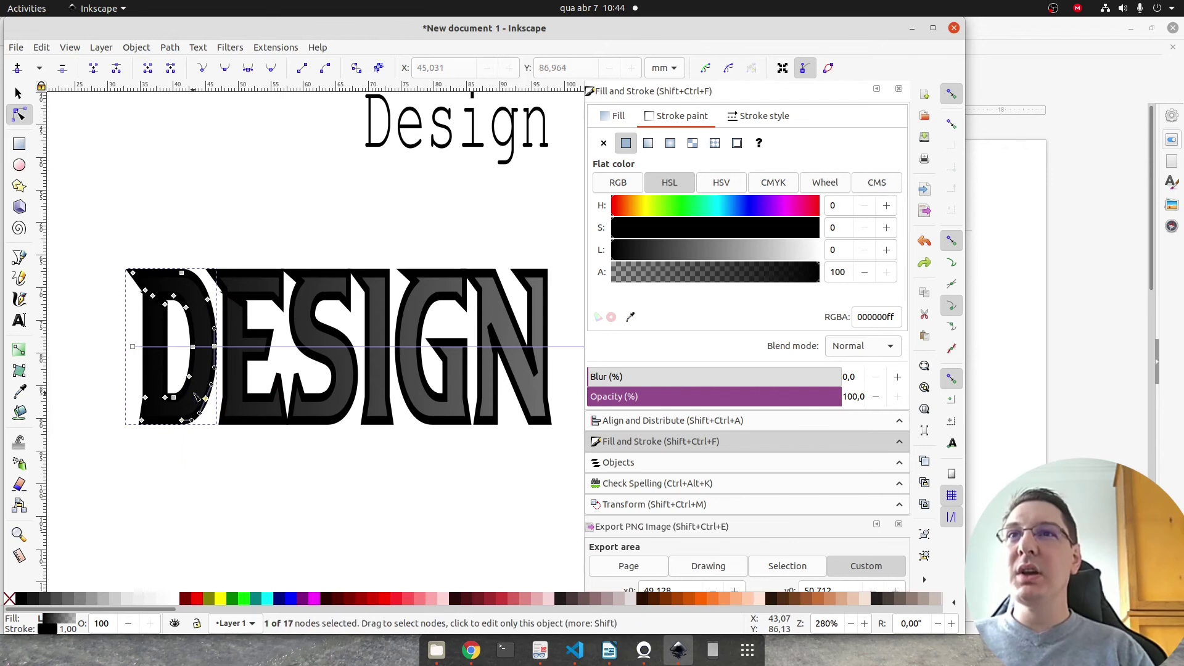
Step: Pull the converted D's lower outer curve node outward over the E and make its bottom segment a straight line
{"action": "left_click_drag", "start_coordinate": [206, 398], "coordinate": [236, 421]}
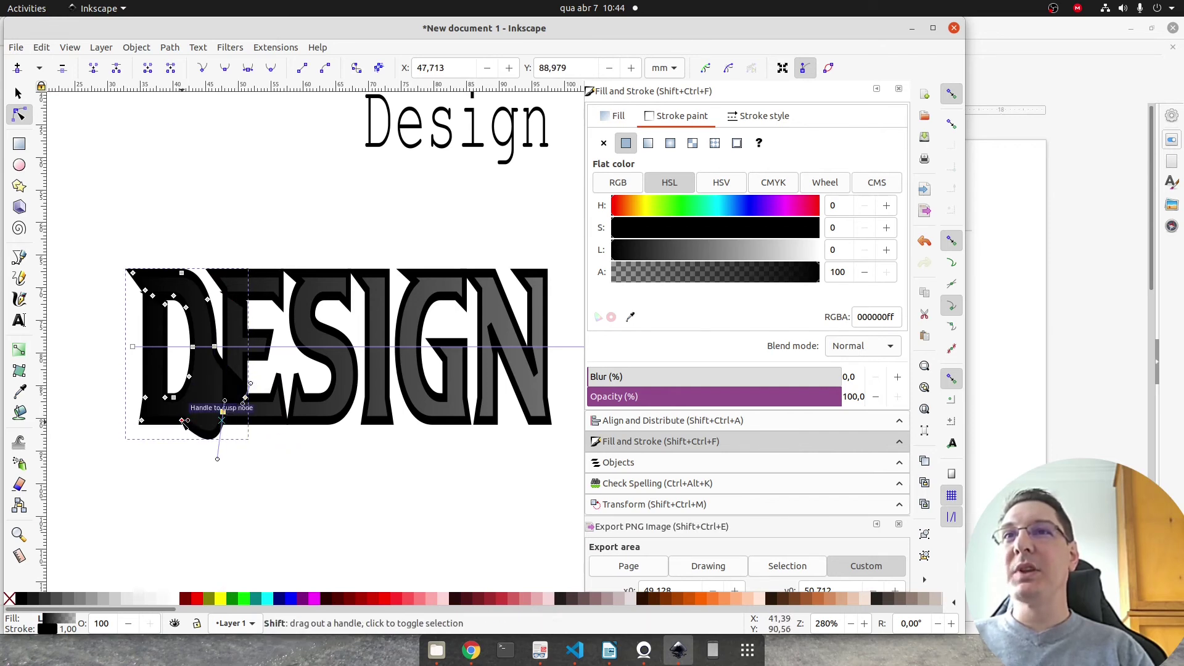
{"action": "left_click", "coordinate": [299, 70]}
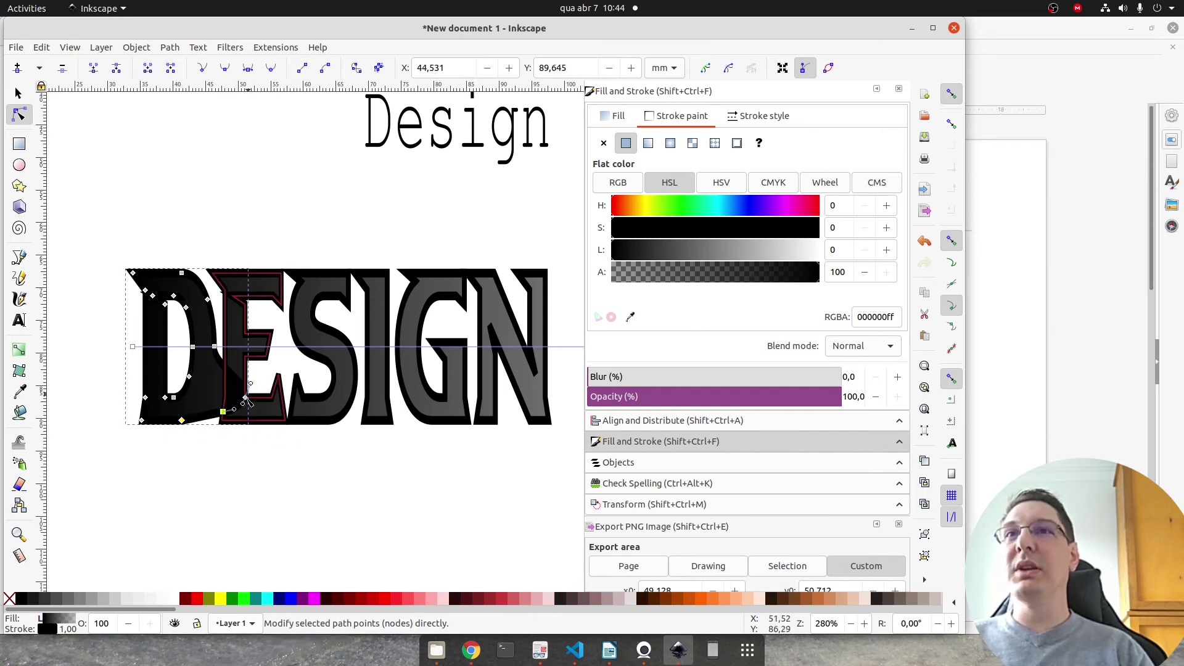
{"action": "left_click", "coordinate": [223, 411]}
{"action": "left_click_drag", "start_coordinate": [227, 414], "coordinate": [230, 422]}
{"action": "left_click", "coordinate": [243, 480]}
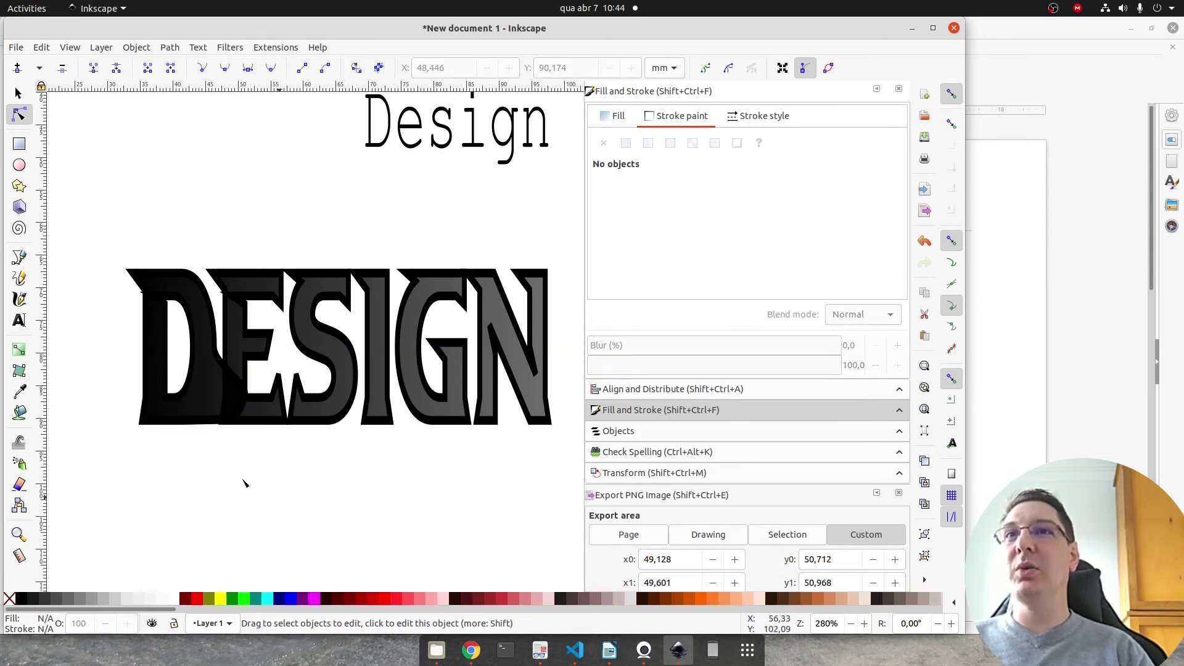
Step: Add a second line containing "2" to the original, still editable title text
{"action": "scroll", "coordinate": [283, 419], "scroll_direction": "down", "scroll_amount": 2}
{"action": "scroll", "coordinate": [283, 419], "scroll_direction": "down", "scroll_amount": 1}
{"action": "left_click", "coordinate": [18, 93]}
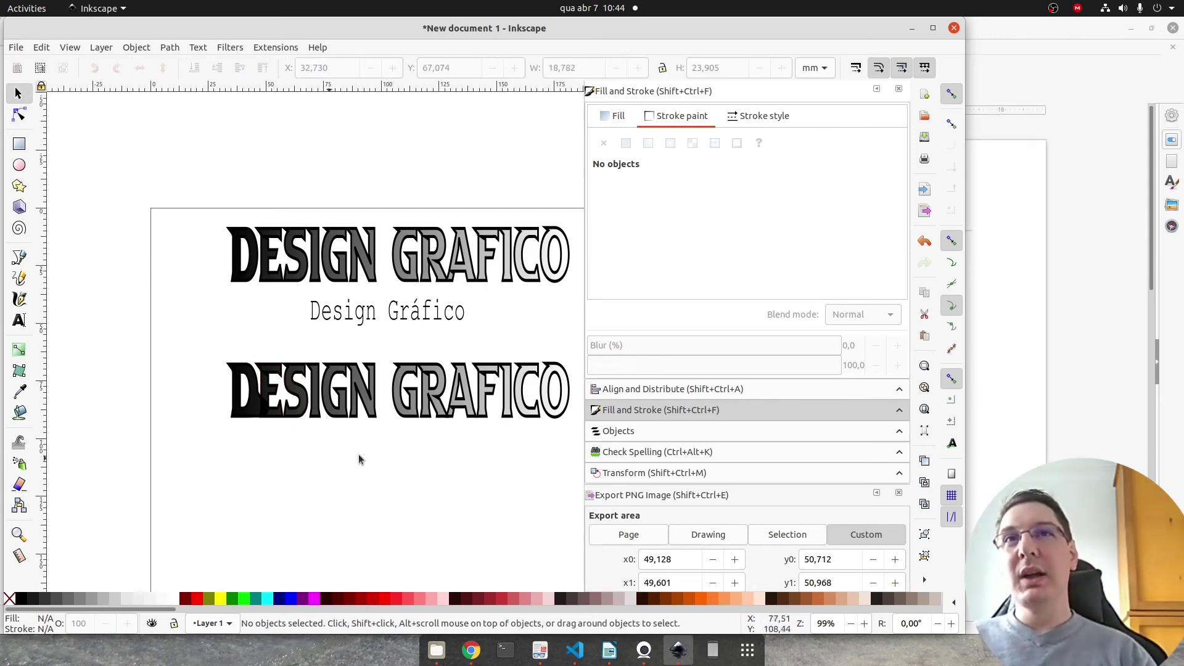
{"action": "left_click", "coordinate": [364, 406]}
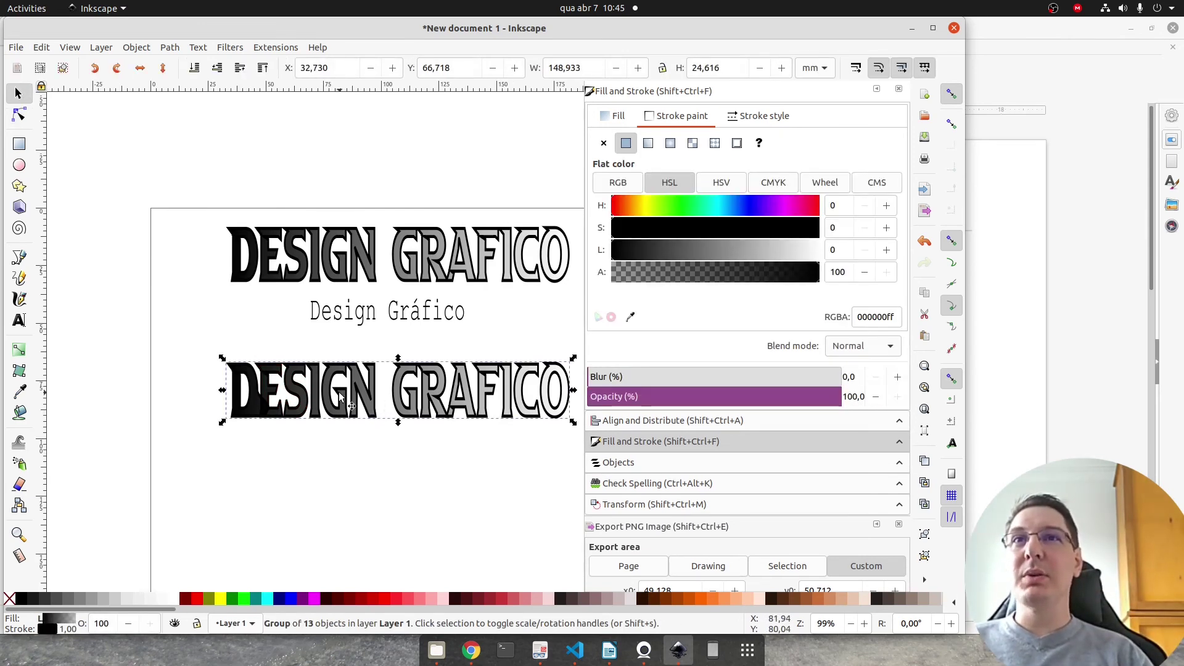
{"action": "left_click", "coordinate": [283, 235]}
{"action": "left_click", "coordinate": [19, 320]}
{"action": "left_click_drag", "start_coordinate": [348, 256], "coordinate": [471, 256]}
{"action": "left_click", "coordinate": [404, 254]}
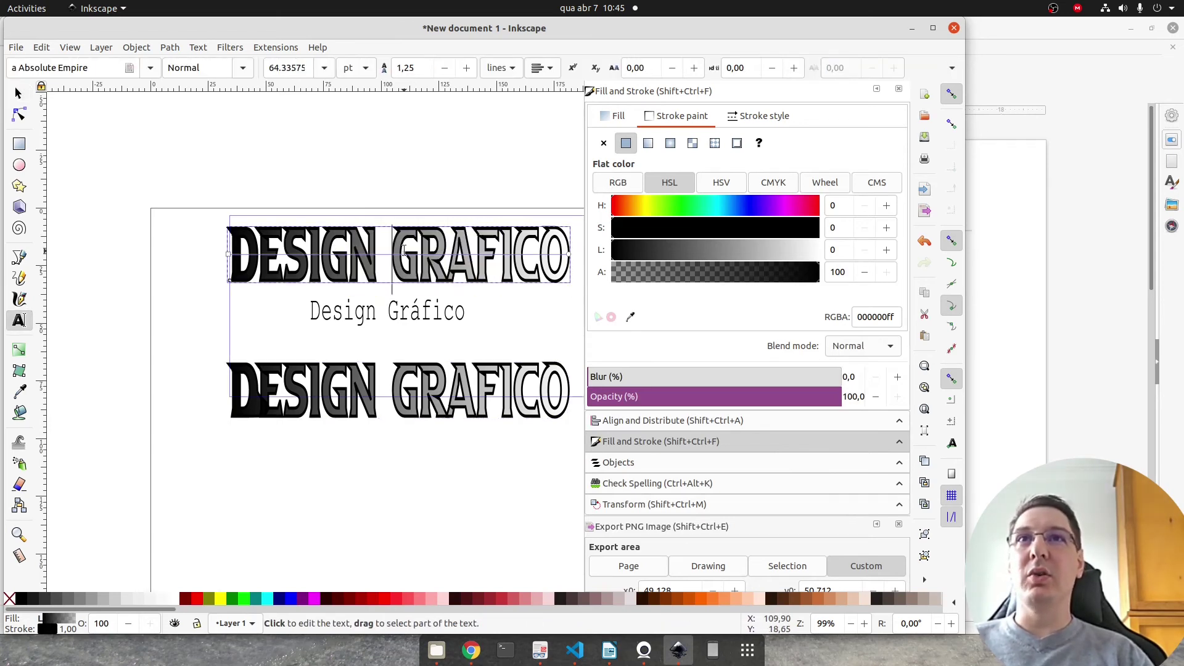
{"action": "key", "text": "Return"}
{"action": "type", "text": "2"}
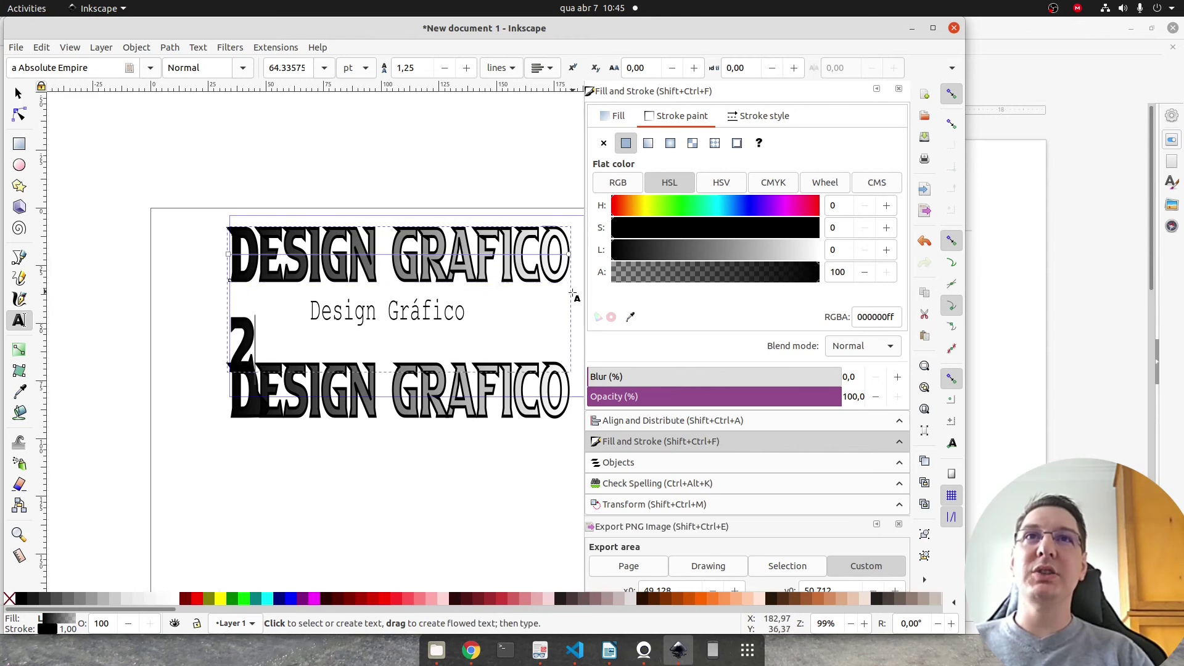
Step: Remove the second line containing "2" from the original, editable title
{"action": "key", "text": "BackSpace"}
{"action": "key", "text": "BackSpace"}
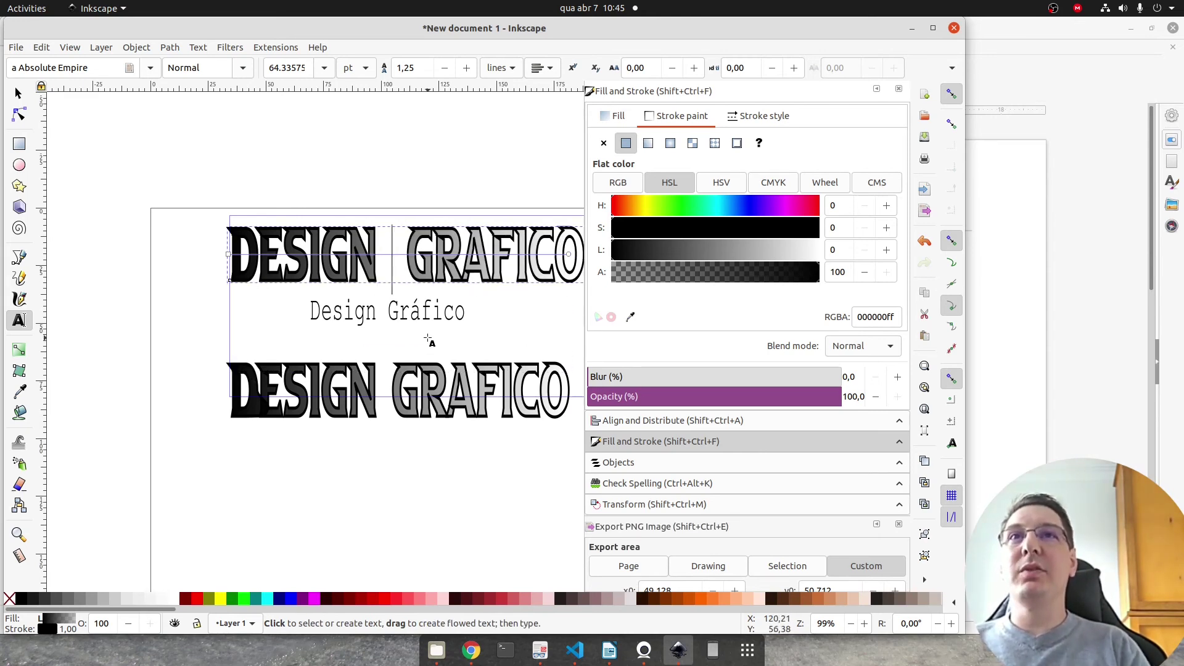
Step: Try inserting an "A" and a line break before "GRAFICO" in the editable title, and remove them again
{"action": "type", "text": "A"}
{"action": "key", "text": "Return"}
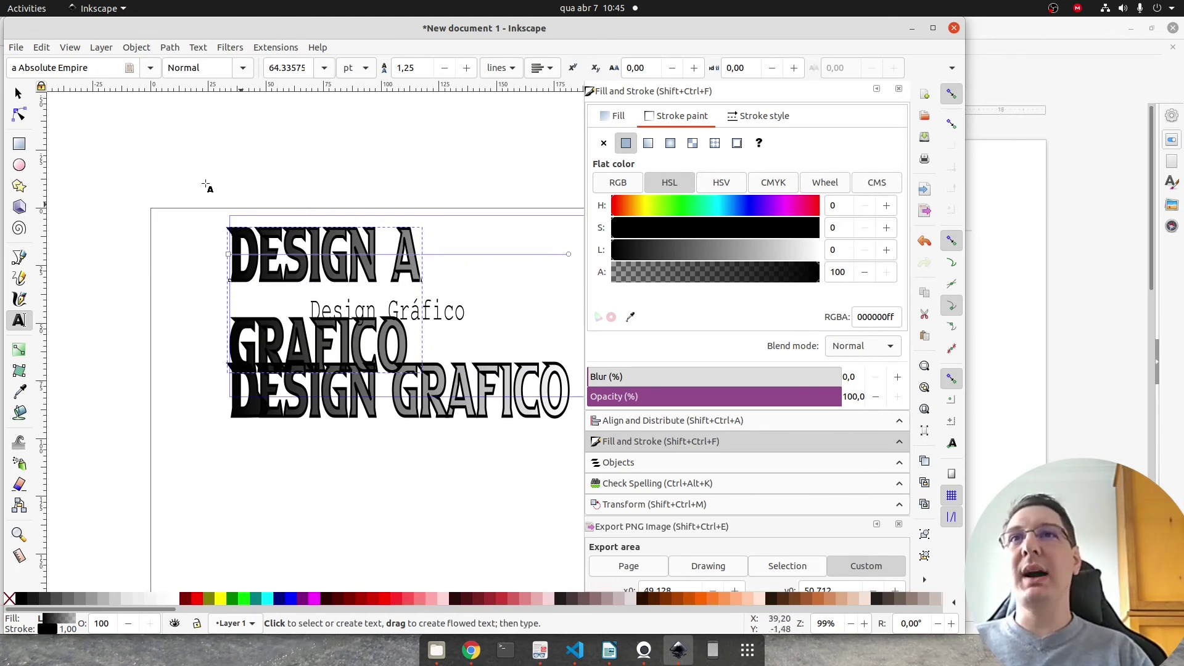
{"action": "key", "text": "BackSpace"}
{"action": "key", "text": "BackSpace"}
{"action": "key", "text": "BackSpace"}
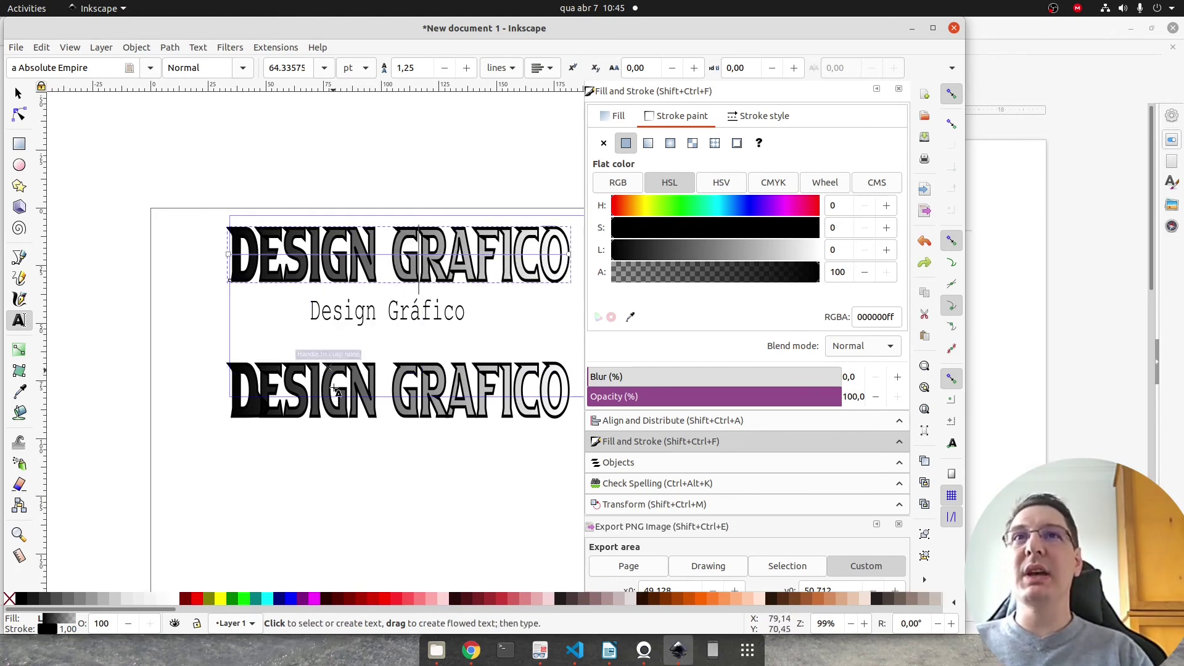
Step: Pull the converted G's upper outer curve node outward toward the N, and try lowering its upper terminal's inner node, undoing only that second move
{"action": "left_click", "coordinate": [17, 93]}
{"action": "left_click", "coordinate": [333, 405]}
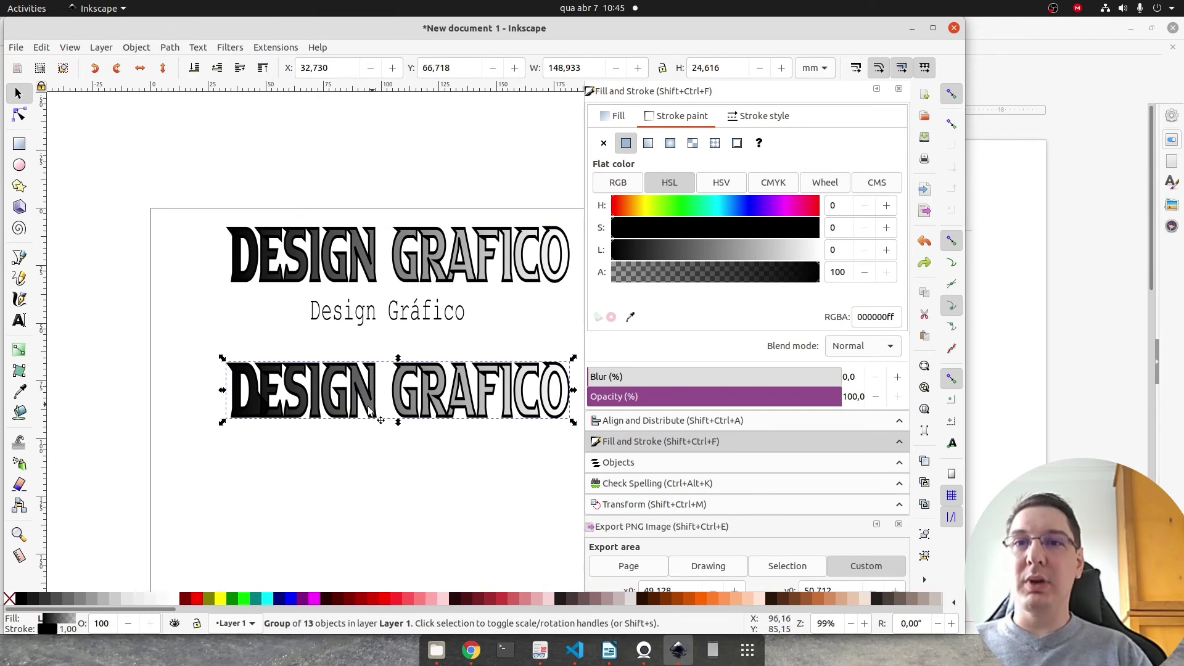
{"action": "scroll", "coordinate": [404, 391], "scroll_direction": "up", "scroll_amount": 4}
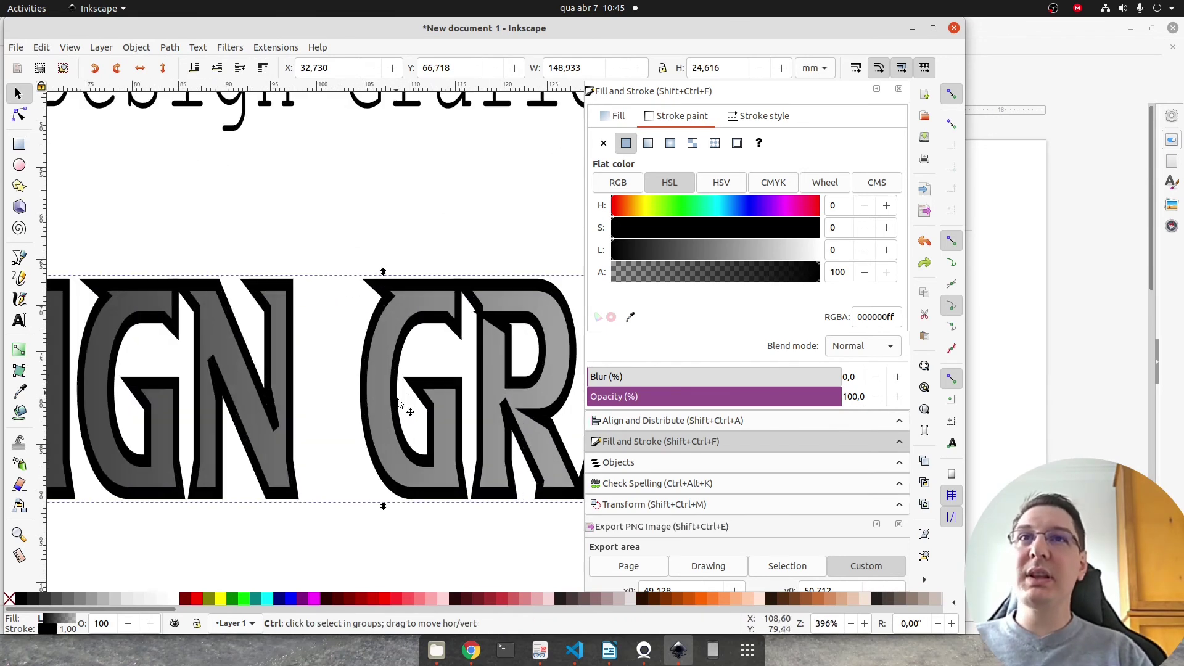
{"action": "scroll", "coordinate": [417, 346], "scroll_direction": "right", "scroll_amount": 2}
{"action": "left_click", "coordinate": [19, 320]}
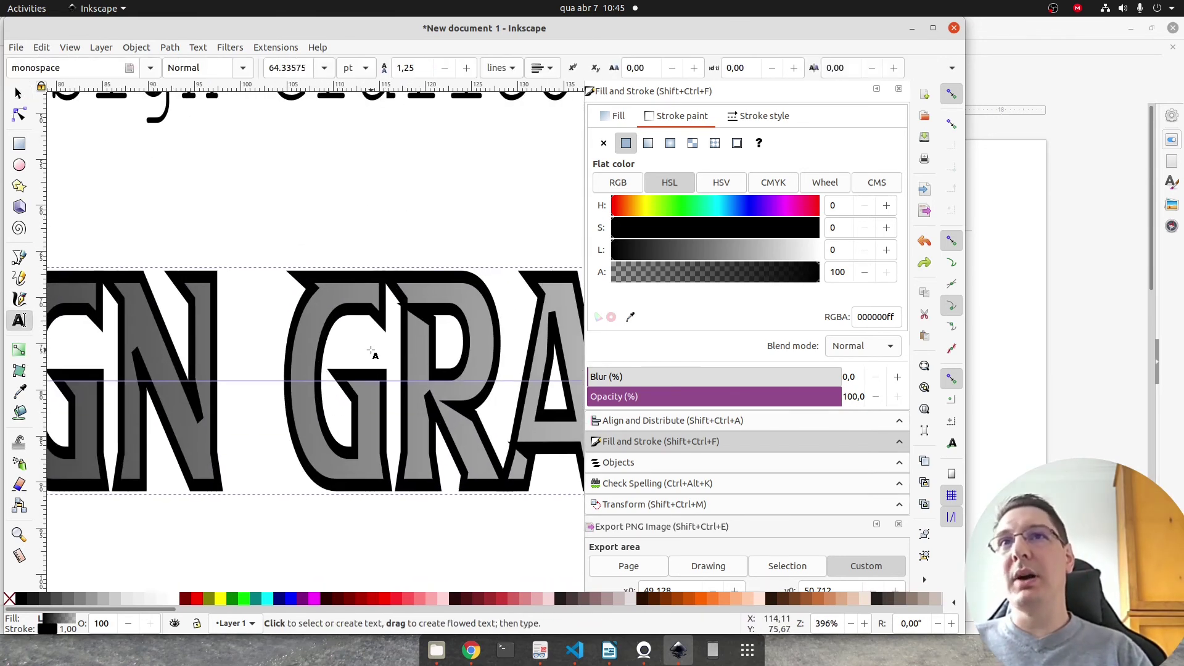
{"action": "left_click", "coordinate": [24, 119]}
{"action": "left_click", "coordinate": [300, 310]}
{"action": "left_click_drag", "start_coordinate": [309, 310], "coordinate": [254, 308]}
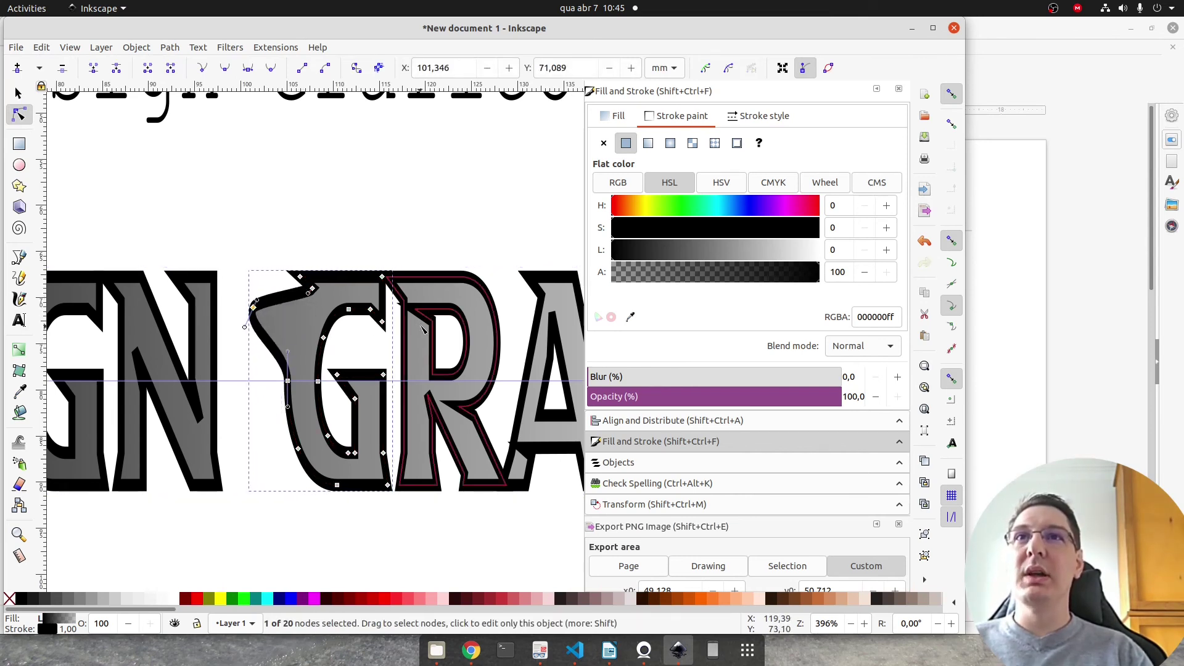
{"action": "left_click_drag", "start_coordinate": [383, 322], "coordinate": [375, 346]}
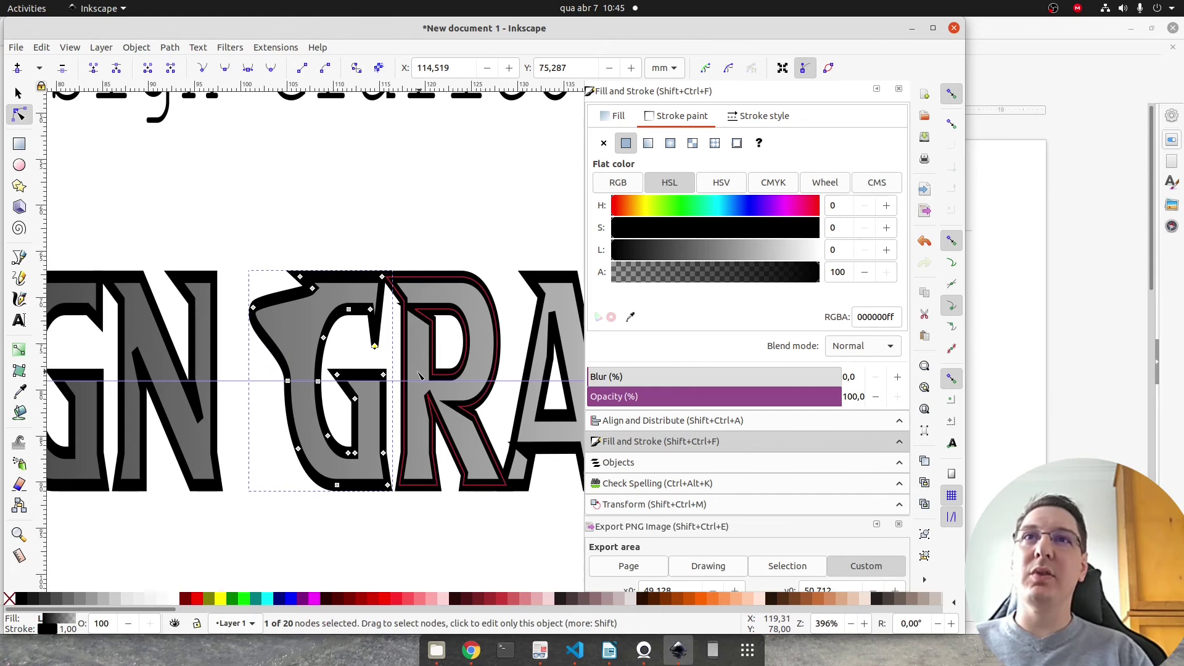
{"action": "key", "text": "ctrl+z"}
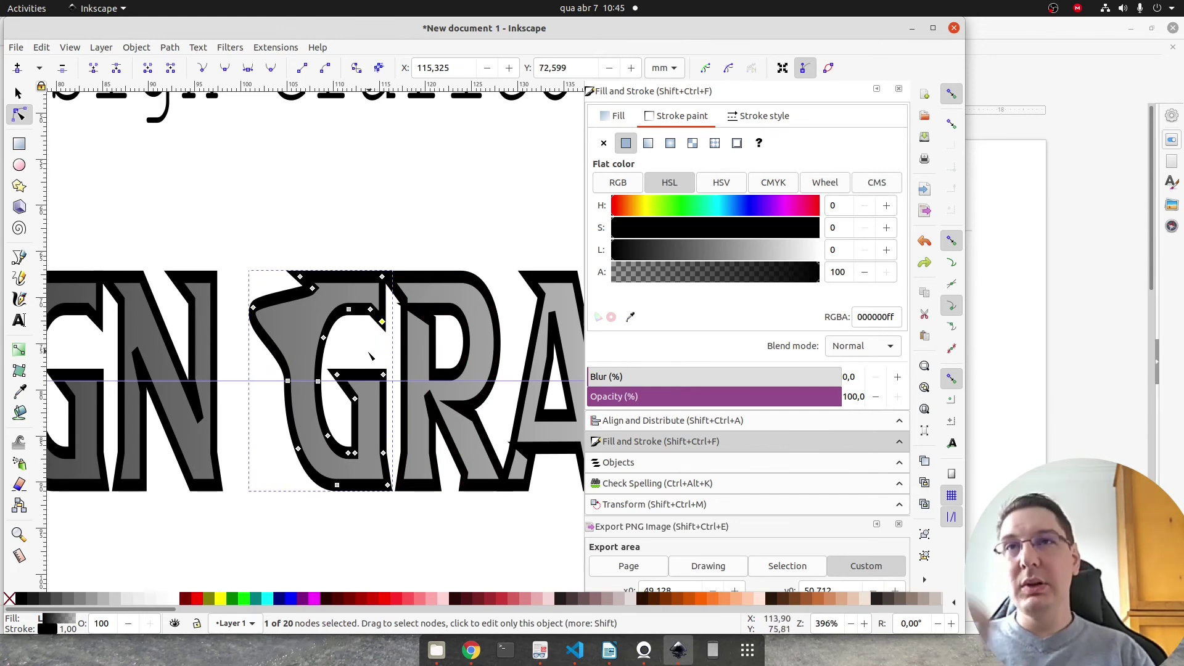
Step: Check whether the converted copy can be edited as text, and look through the fonts available for the original title
{"action": "scroll", "coordinate": [370, 356], "scroll_direction": "down", "scroll_amount": 3}
{"action": "scroll", "coordinate": [320, 422], "scroll_direction": "down", "scroll_amount": 2}
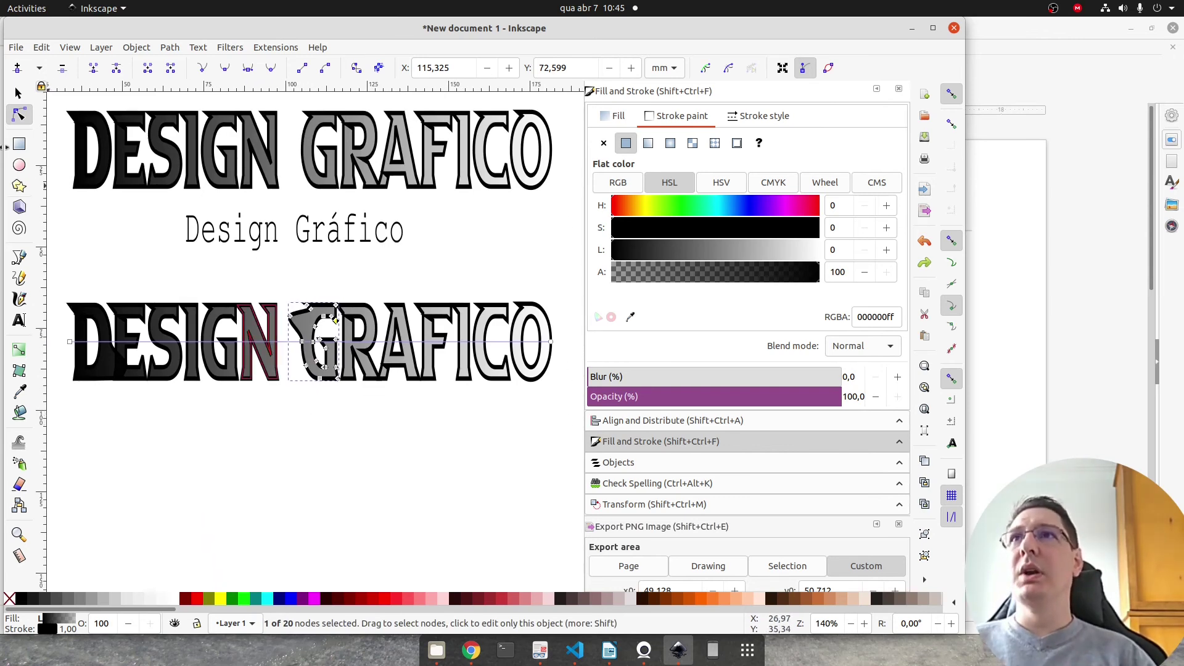
{"action": "left_click", "coordinate": [16, 92]}
{"action": "left_click", "coordinate": [140, 308]}
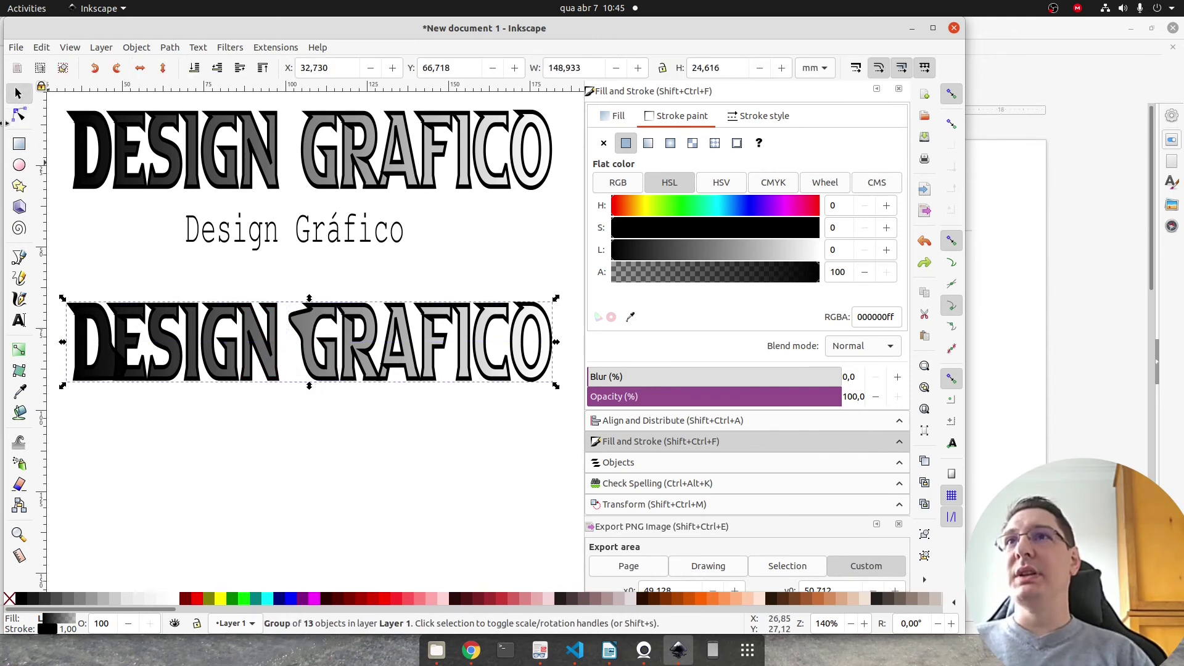
{"action": "left_click", "coordinate": [19, 319]}
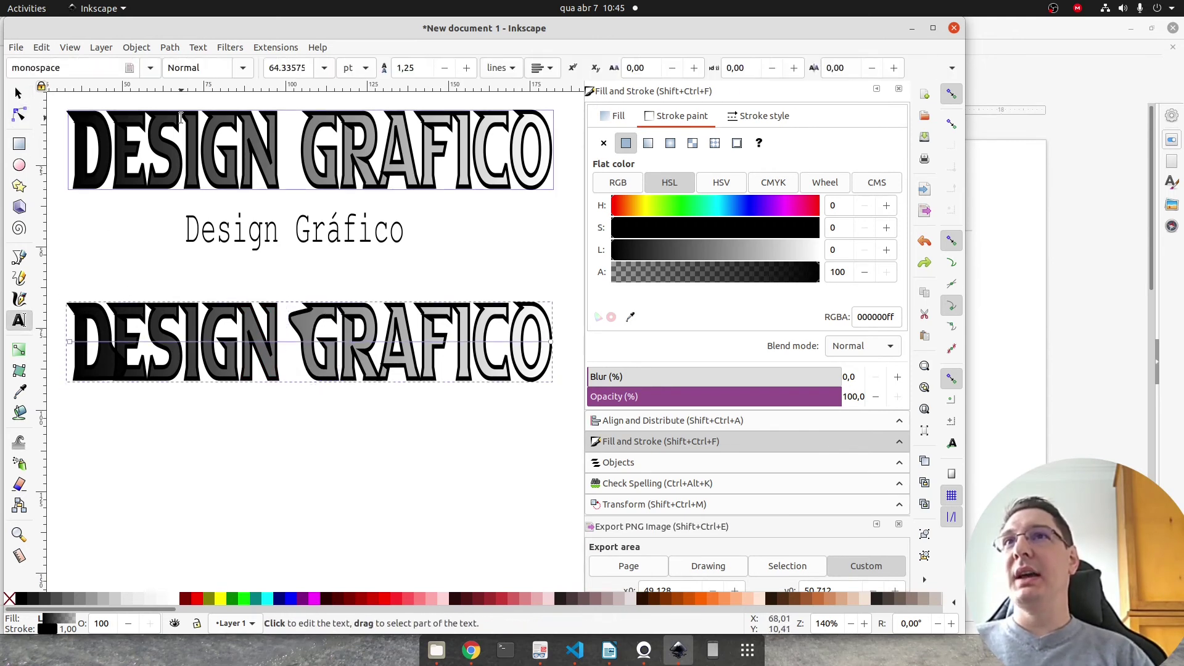
{"action": "left_click", "coordinate": [150, 68]}
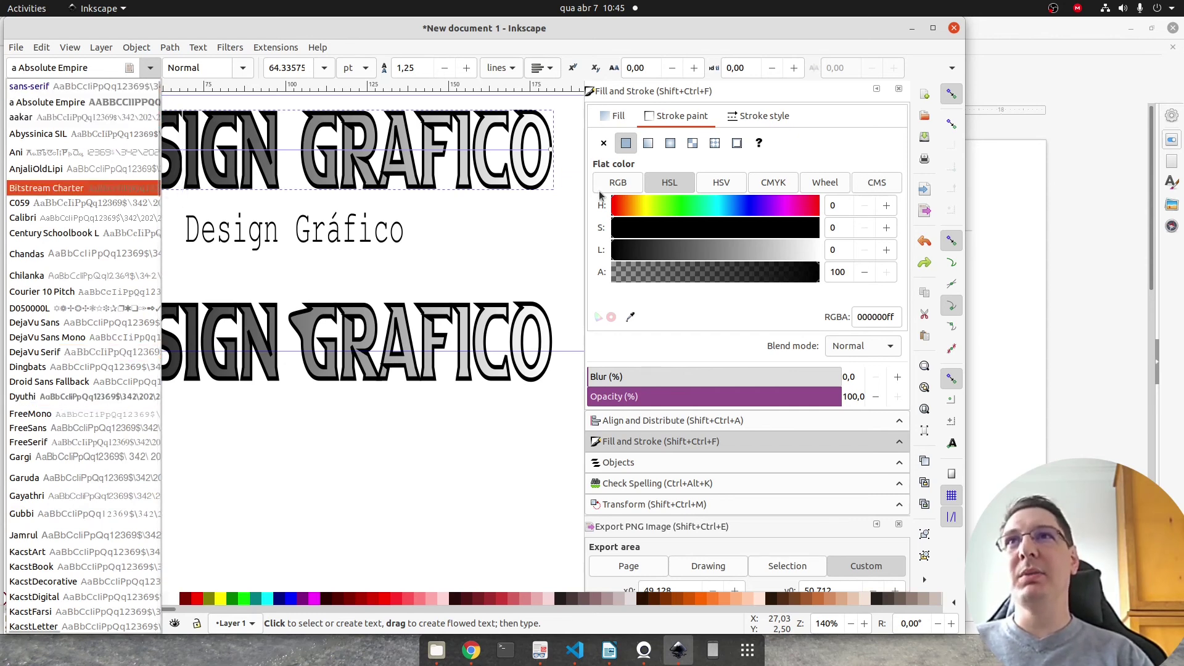
{"action": "left_click", "coordinate": [478, 247]}
{"action": "left_click", "coordinate": [476, 234]}
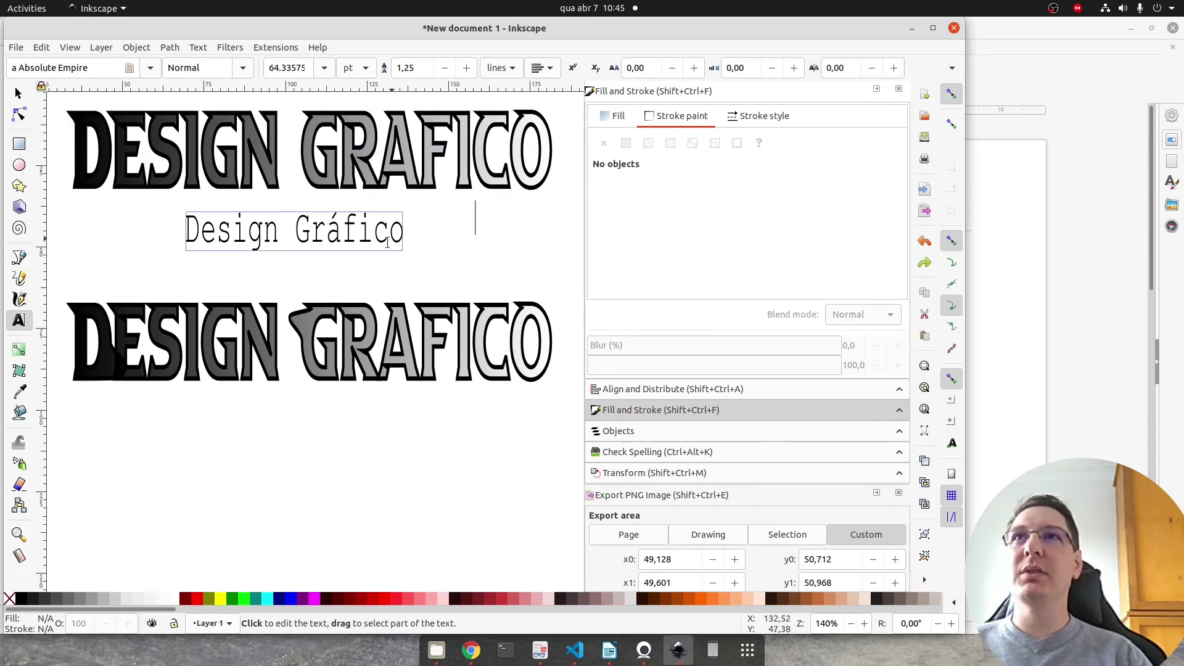
Step: Select the original title and the converted copy in turn to compare their object types
{"action": "key", "text": "F1"}
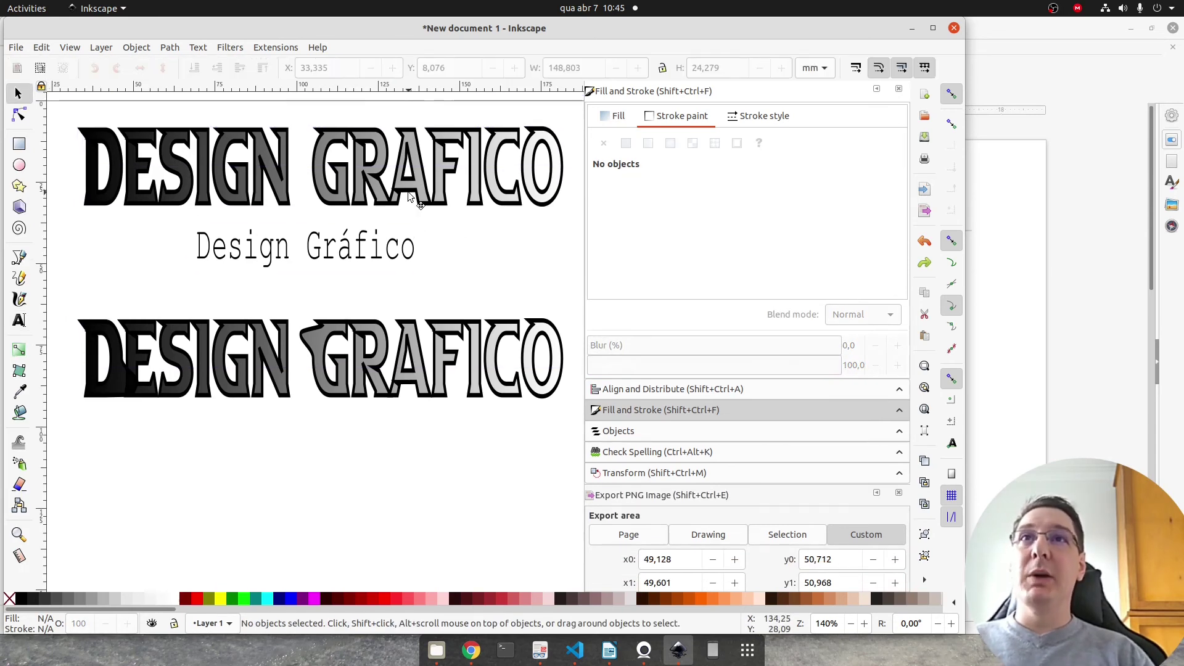
{"action": "left_click", "coordinate": [415, 209]}
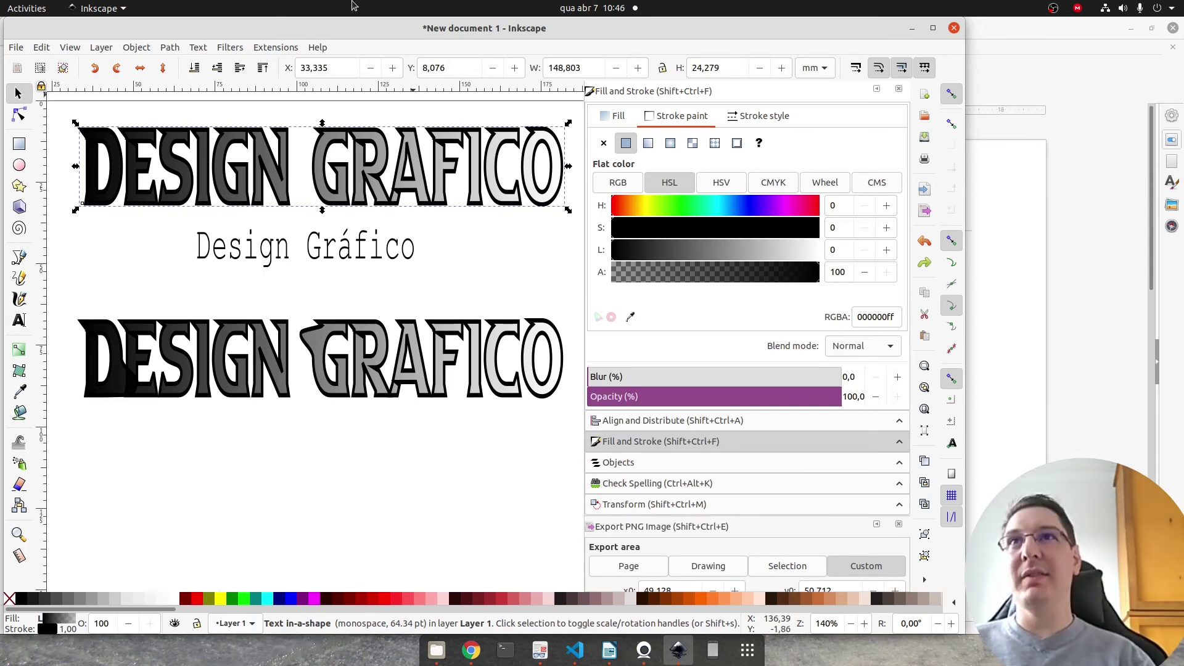
{"action": "left_click", "coordinate": [310, 349]}
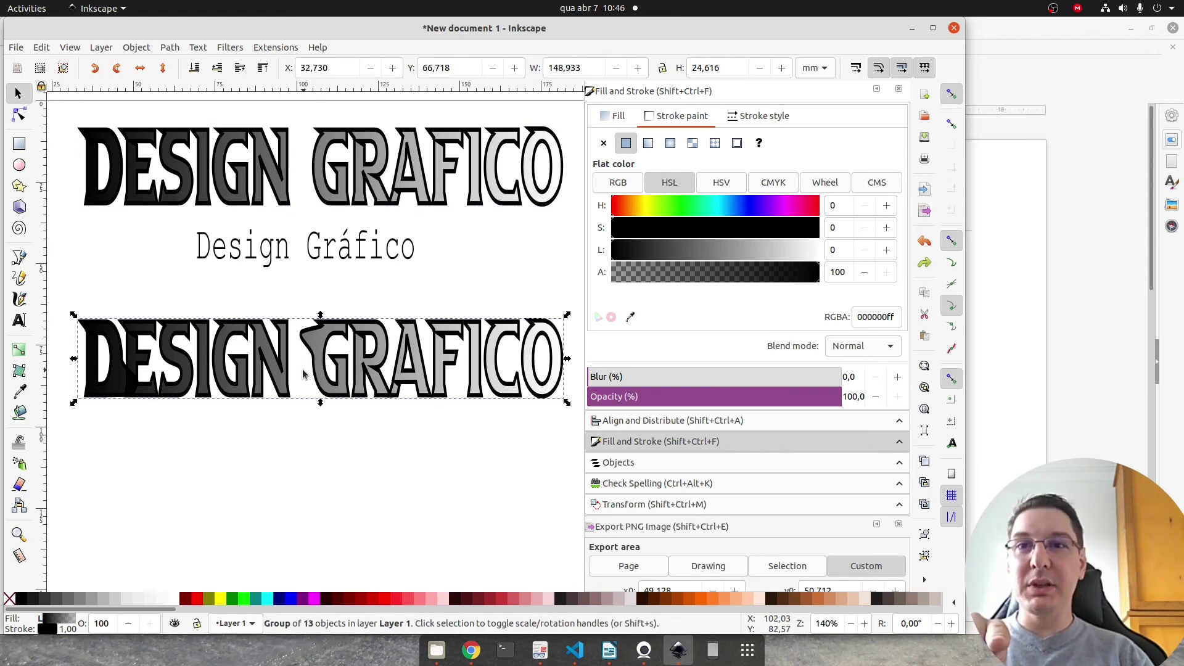
{"action": "left_click", "coordinate": [465, 199]}
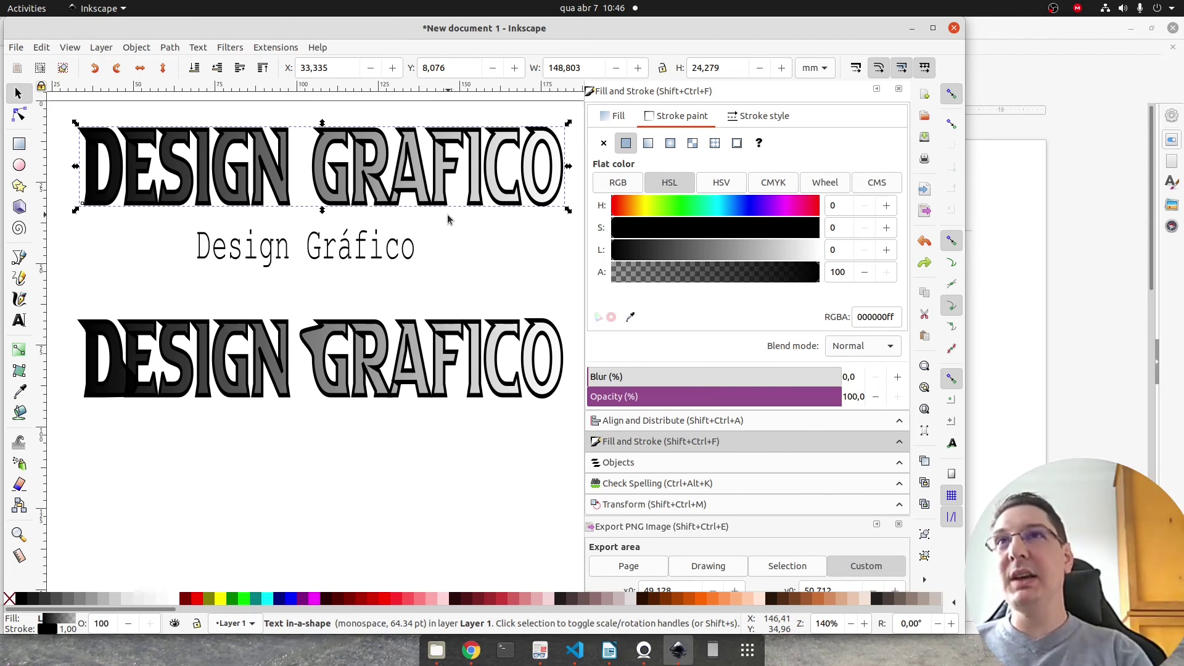
{"action": "left_click", "coordinate": [415, 386]}
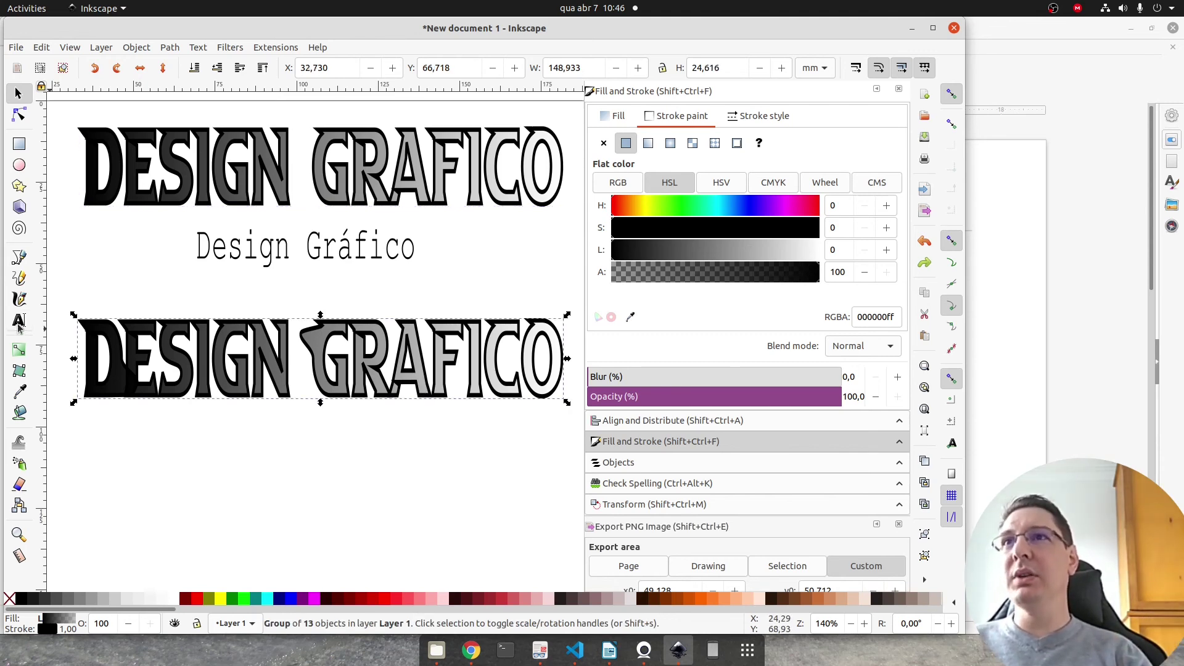
{"action": "left_click", "coordinate": [18, 325]}
{"action": "left_click", "coordinate": [18, 93]}
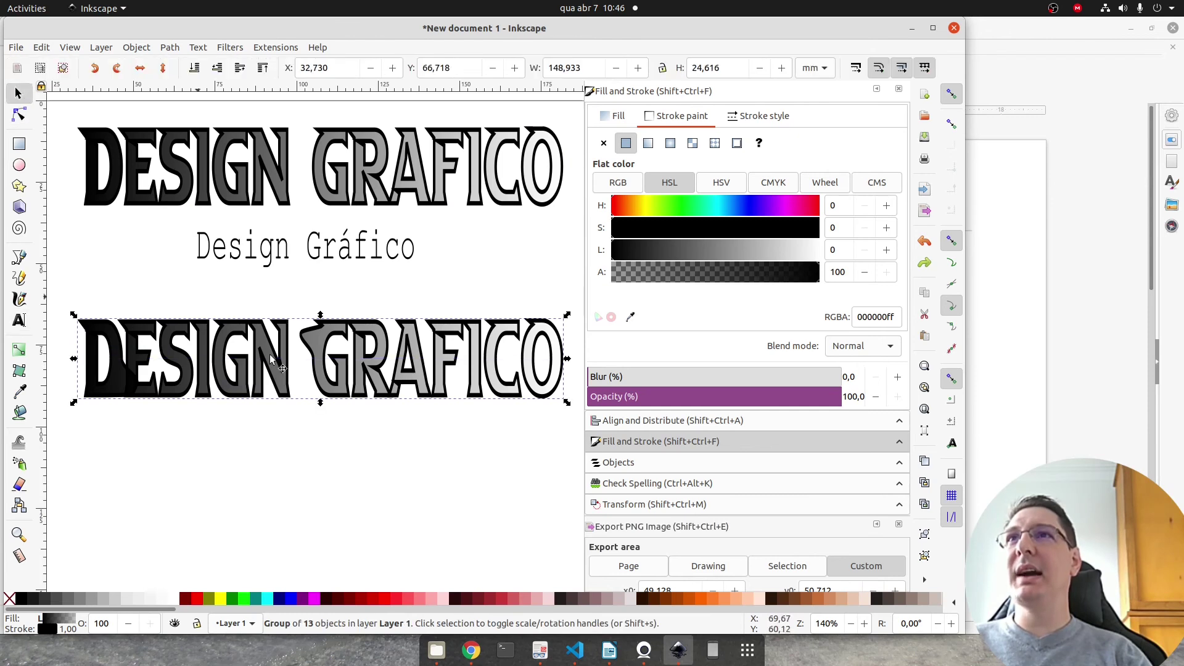
{"action": "left_click", "coordinate": [361, 440]}
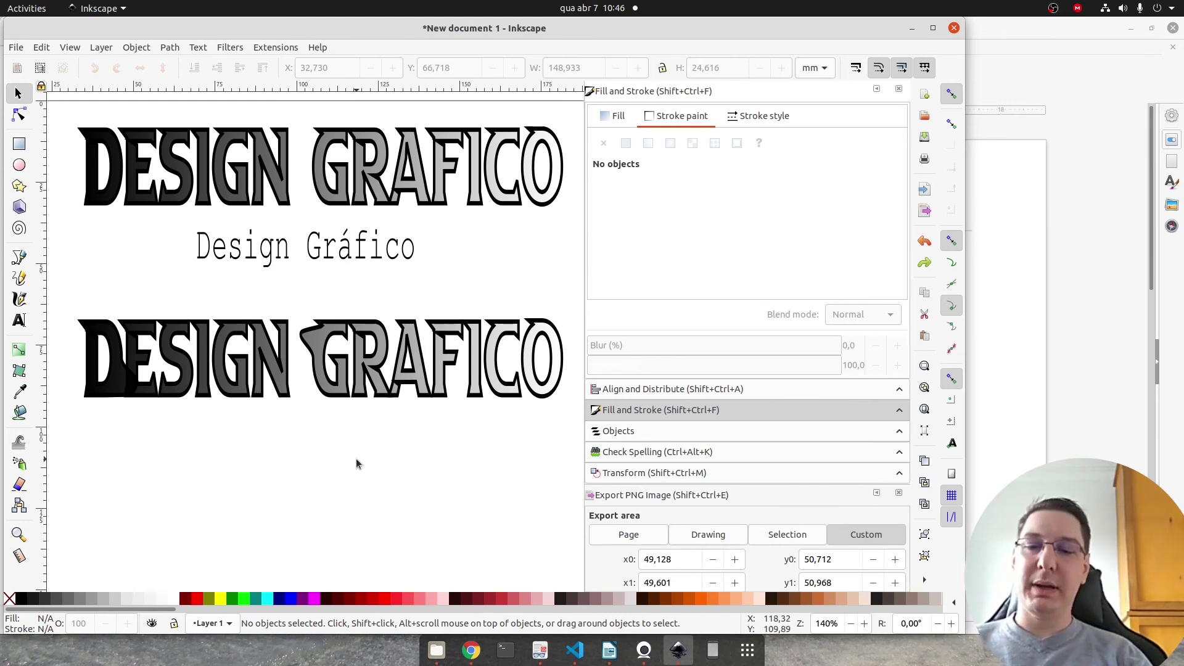
{"action": "key", "text": "t"}
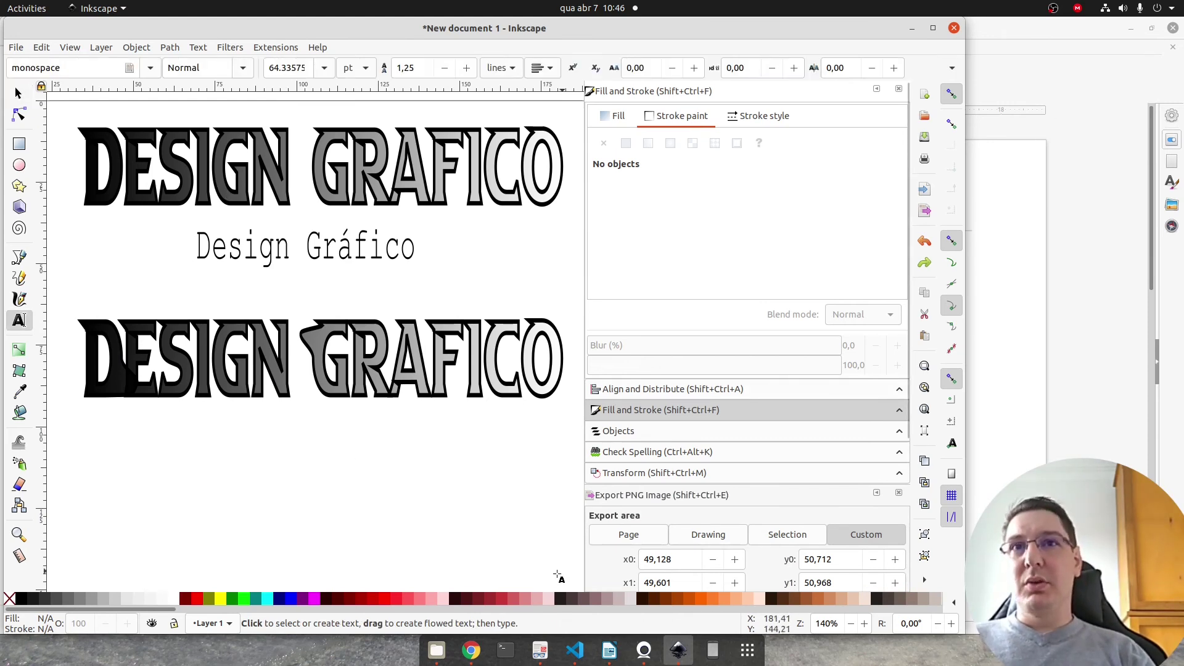
Step: Switch to Google Chrome and search Google for "font ttf" in a new tab
{"action": "left_click", "coordinate": [471, 657]}
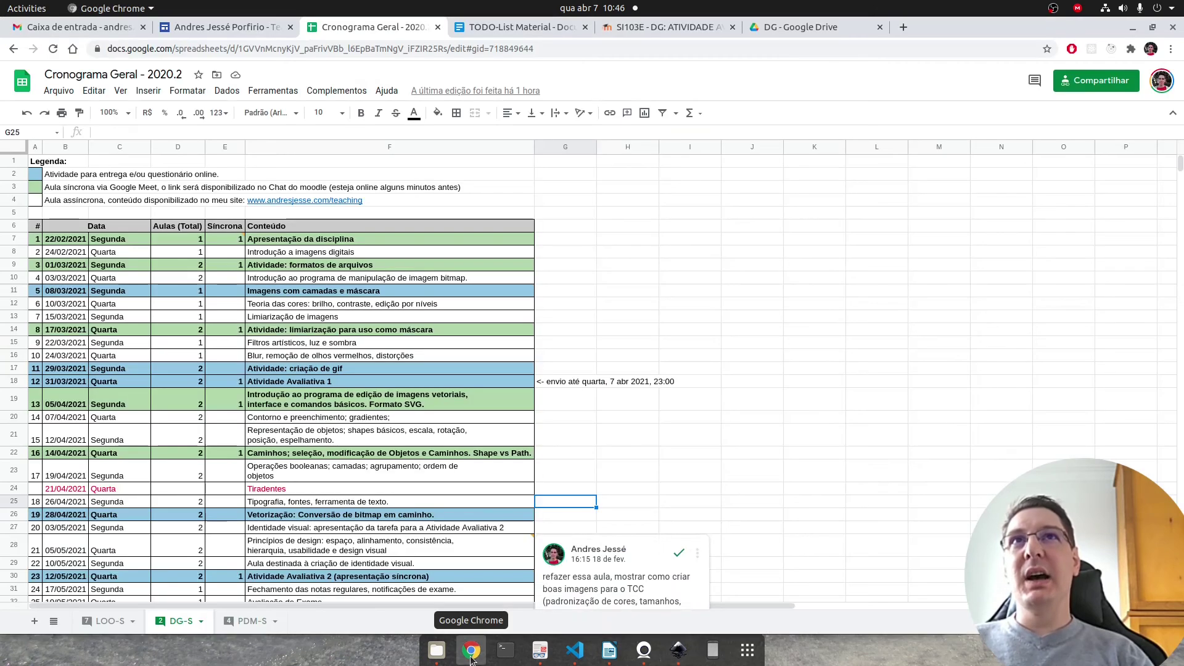
{"action": "key", "text": "ctrl+t"}
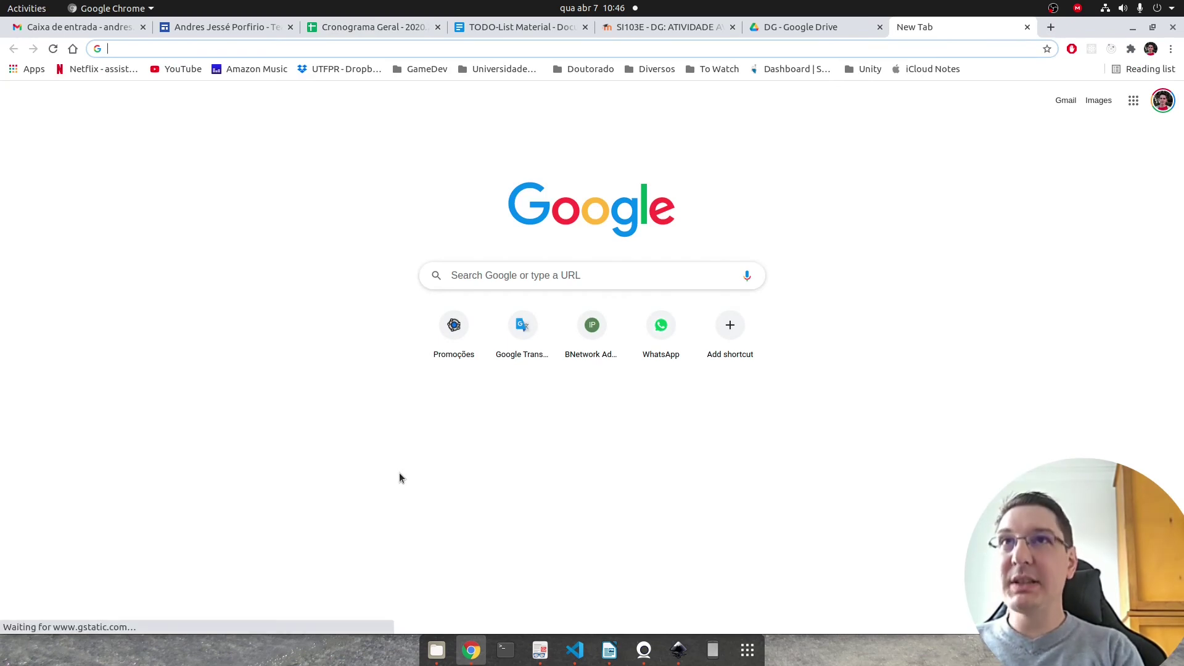
{"action": "type", "text": "font "}
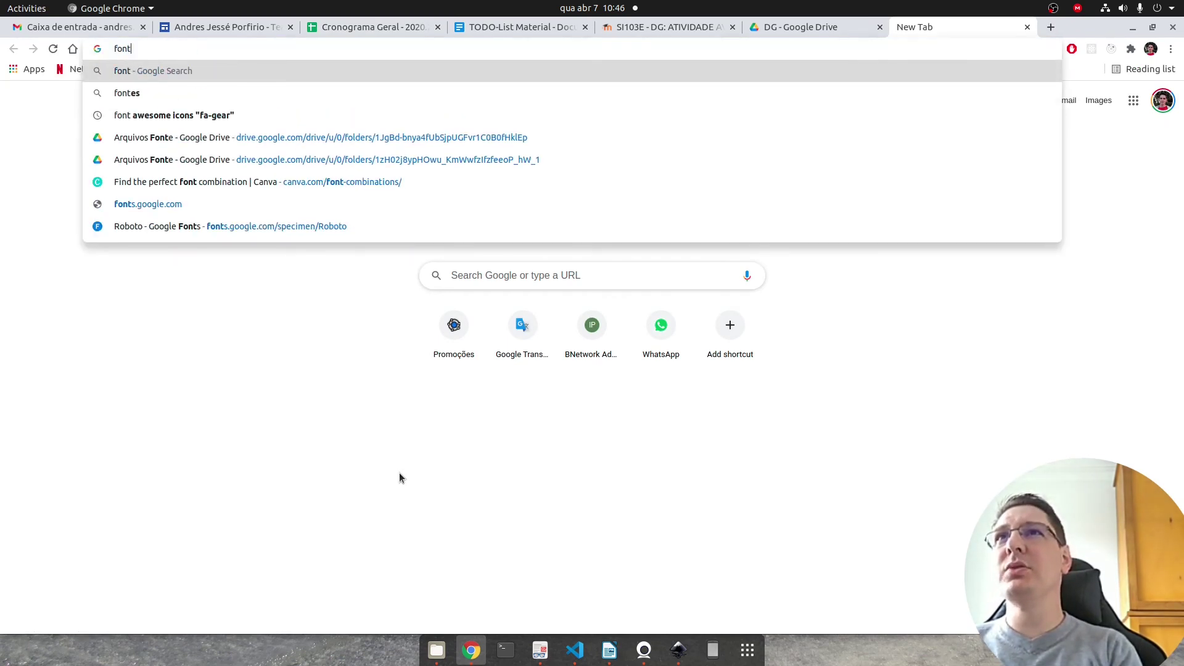
{"action": "type", "text": "t"}
{"action": "type", "text": "tf"}
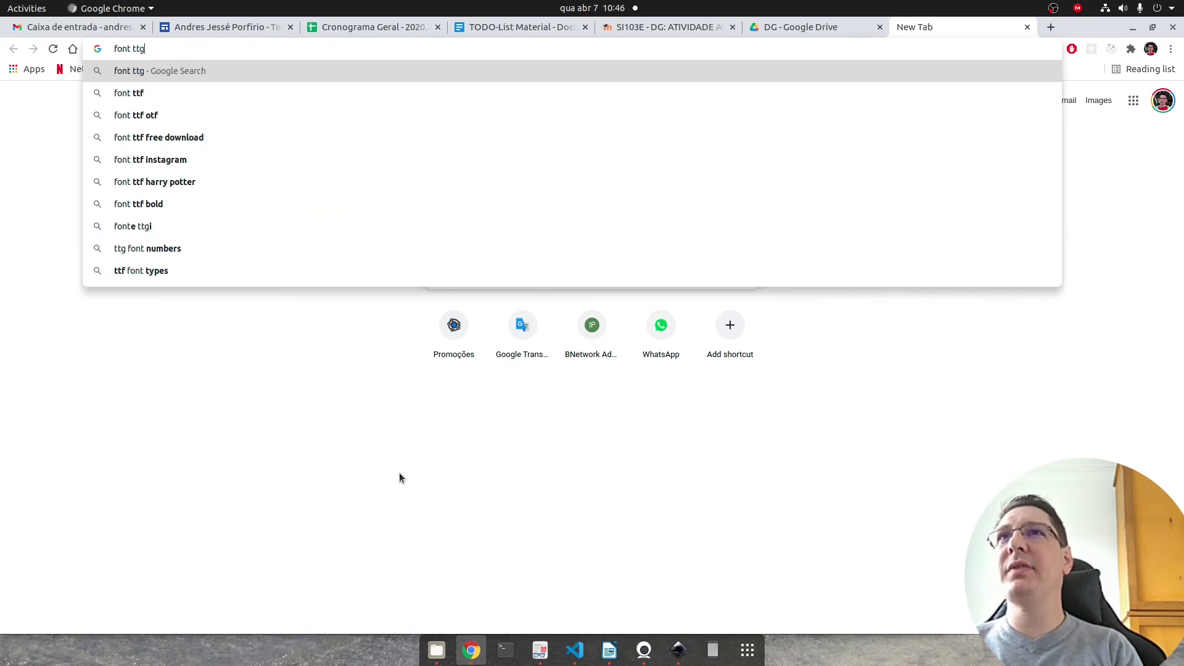
{"action": "key", "text": "Return"}
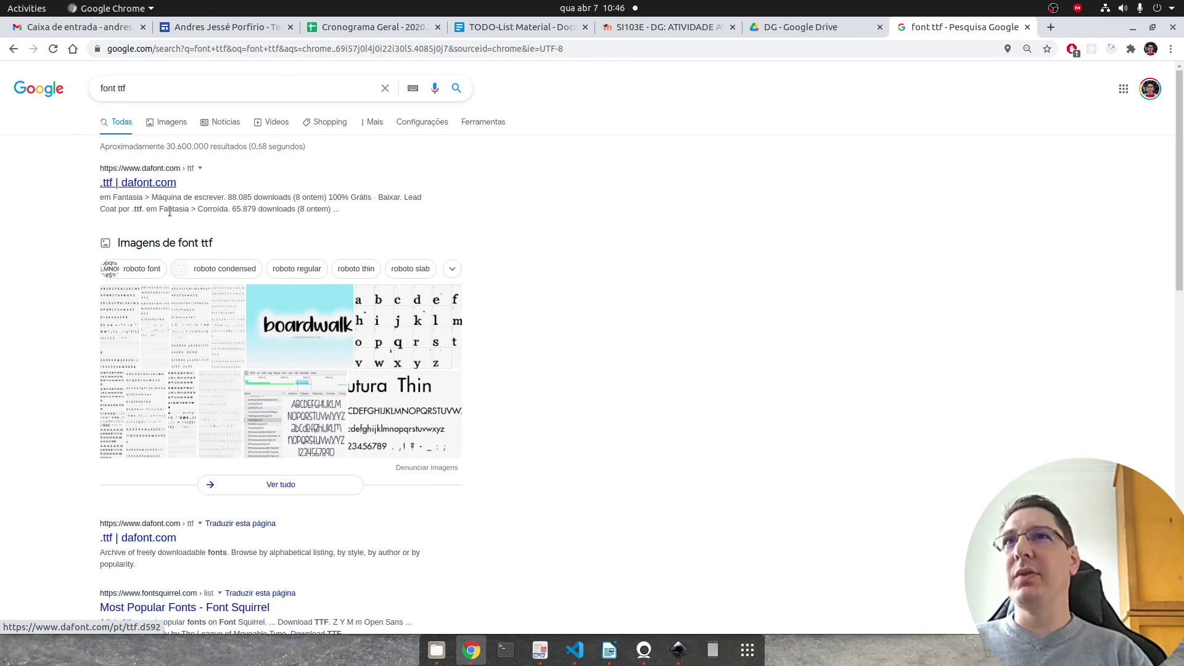
Step: Review the search results and open the ".ttf | dafont.com" page
{"action": "scroll", "coordinate": [169, 212], "scroll_direction": "down", "scroll_amount": 3}
{"action": "scroll", "coordinate": [487, 457], "scroll_direction": "down", "scroll_amount": 5}
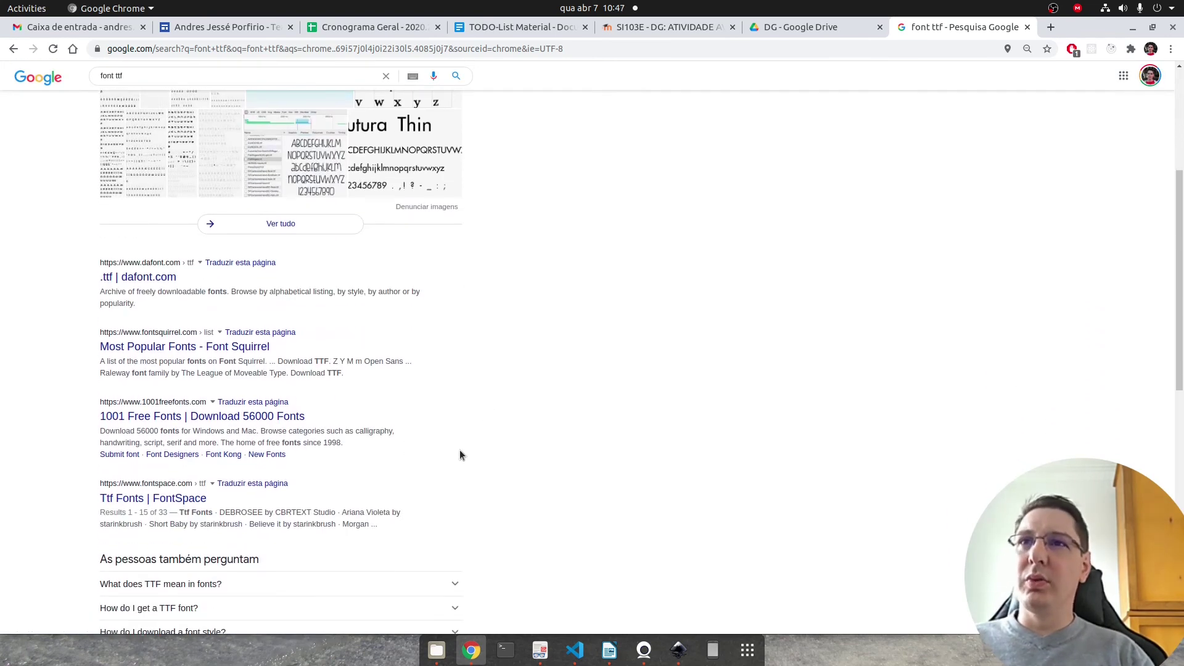
{"action": "scroll", "coordinate": [265, 378], "scroll_direction": "up", "scroll_amount": 3}
{"action": "scroll", "coordinate": [185, 346], "scroll_direction": "down", "scroll_amount": 3}
{"action": "scroll", "coordinate": [139, 186], "scroll_direction": "up", "scroll_amount": 4}
{"action": "left_click", "coordinate": [139, 183]}
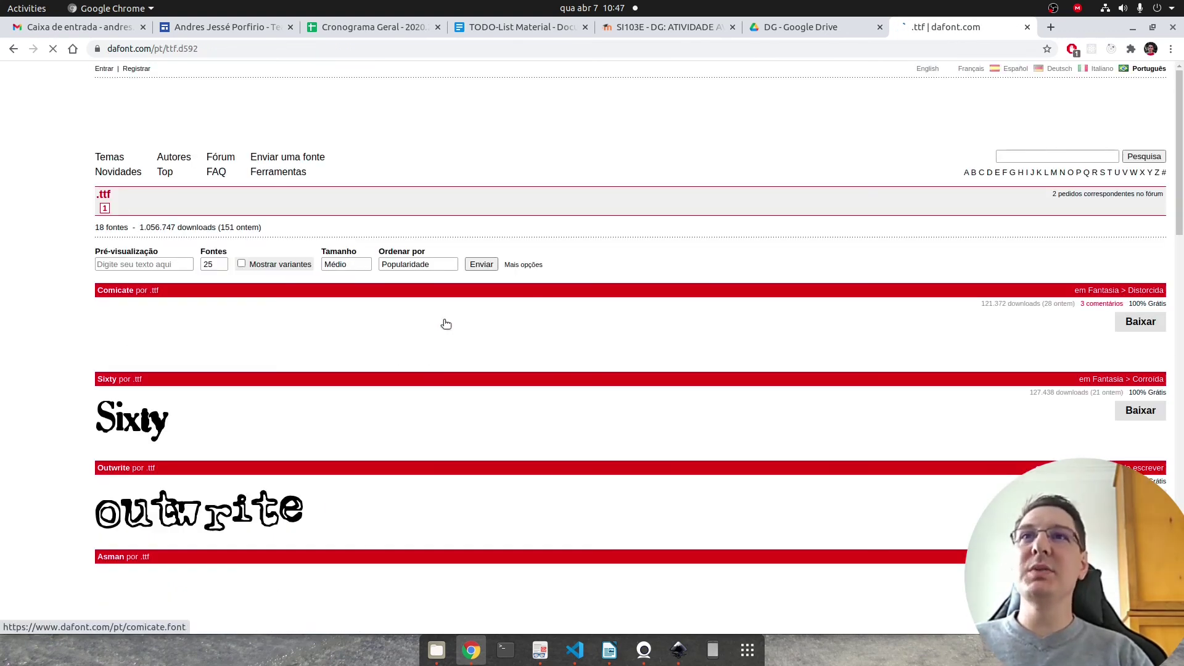
Step: Examine the downloadable fonts and their previews on the dafont.com .ttf page
{"action": "scroll", "coordinate": [370, 394], "scroll_direction": "down", "scroll_amount": 3}
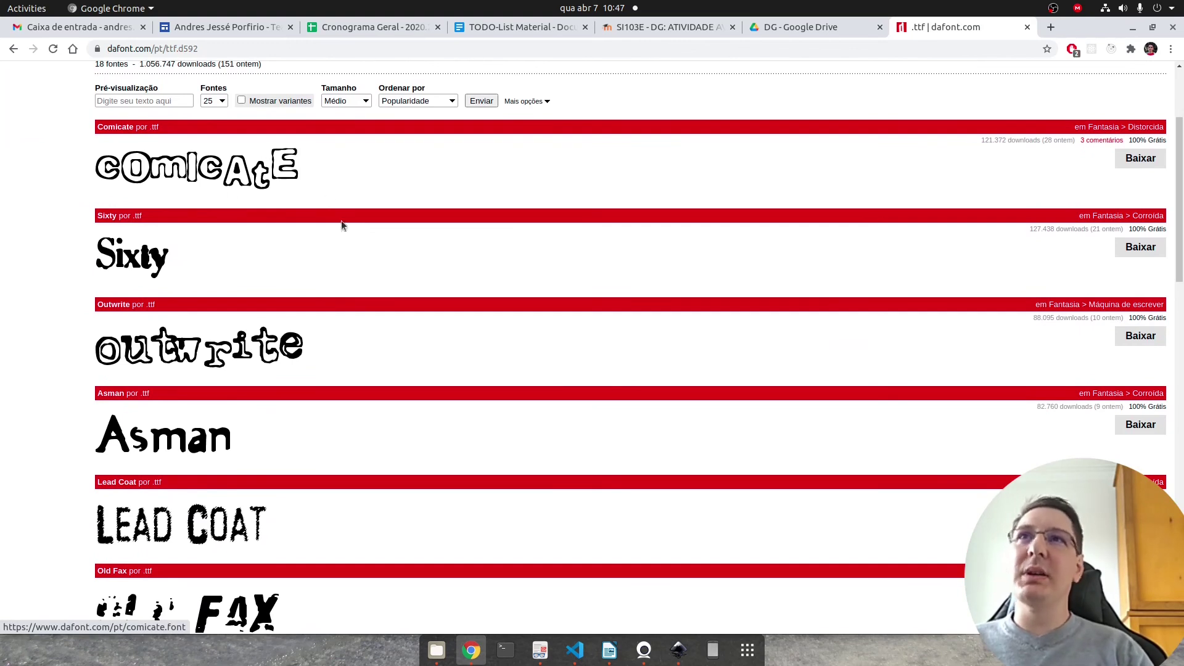
{"action": "scroll", "coordinate": [397, 336], "scroll_direction": "down", "scroll_amount": 4}
{"action": "scroll", "coordinate": [338, 341], "scroll_direction": "up", "scroll_amount": 6}
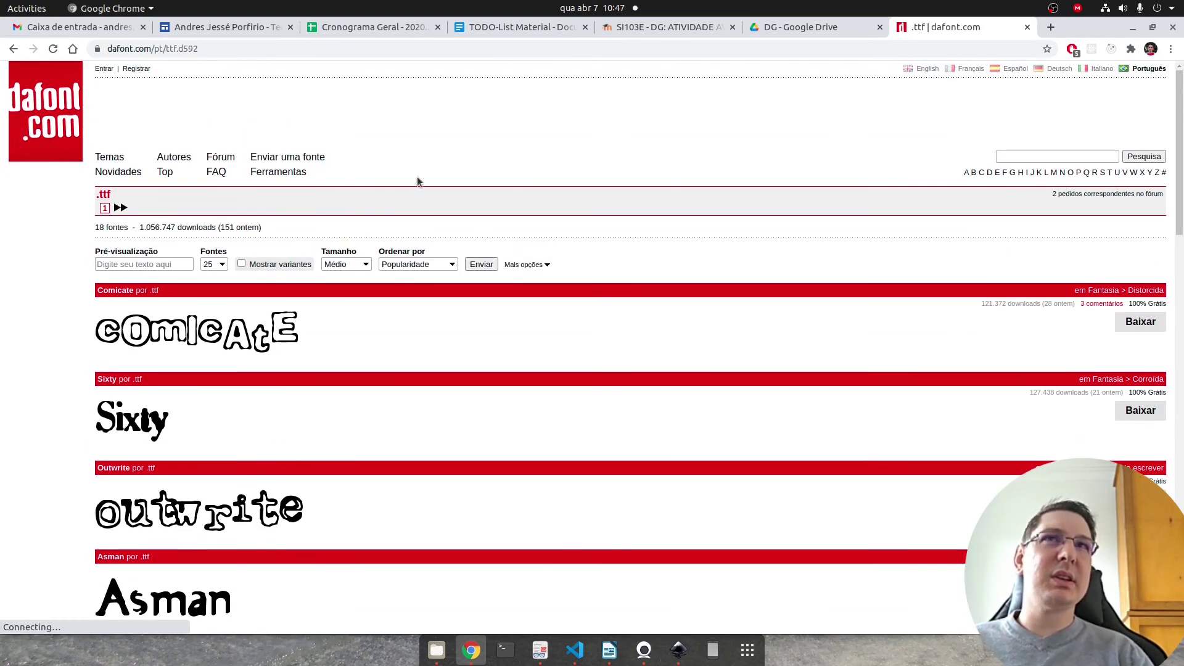
{"action": "scroll", "coordinate": [768, 288], "scroll_direction": "down", "scroll_amount": 10}
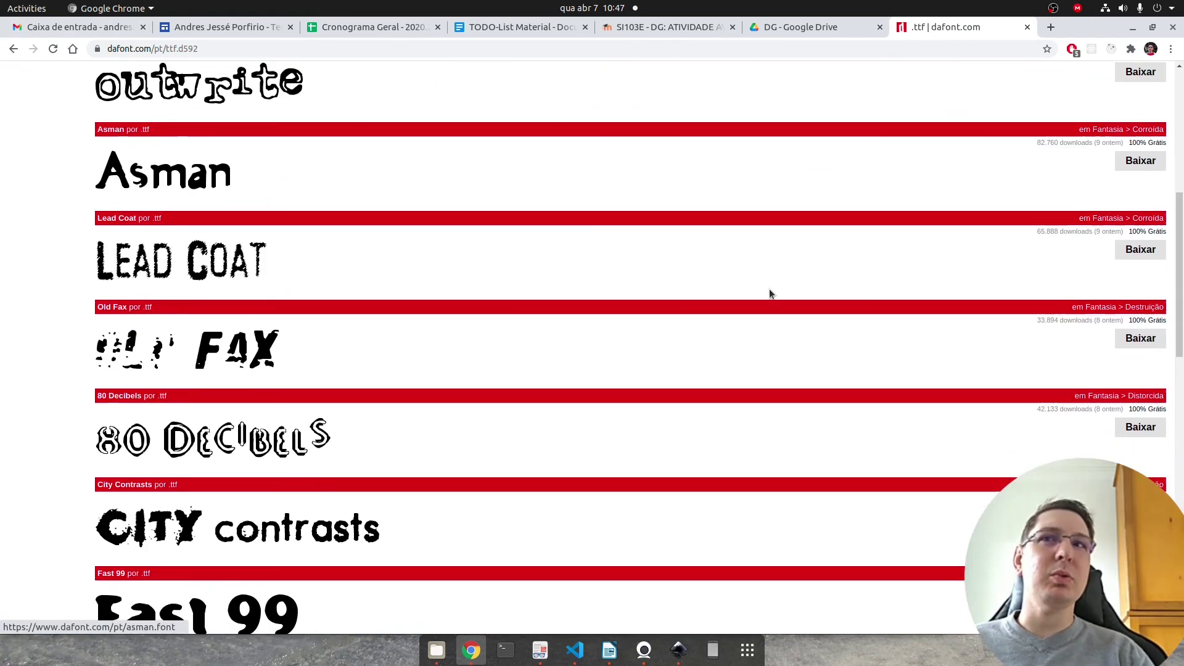
{"action": "scroll", "coordinate": [304, 383], "scroll_direction": "down", "scroll_amount": 6}
{"action": "scroll", "coordinate": [315, 387], "scroll_direction": "up", "scroll_amount": 4}
{"action": "scroll", "coordinate": [314, 387], "scroll_direction": "up", "scroll_amount": 12}
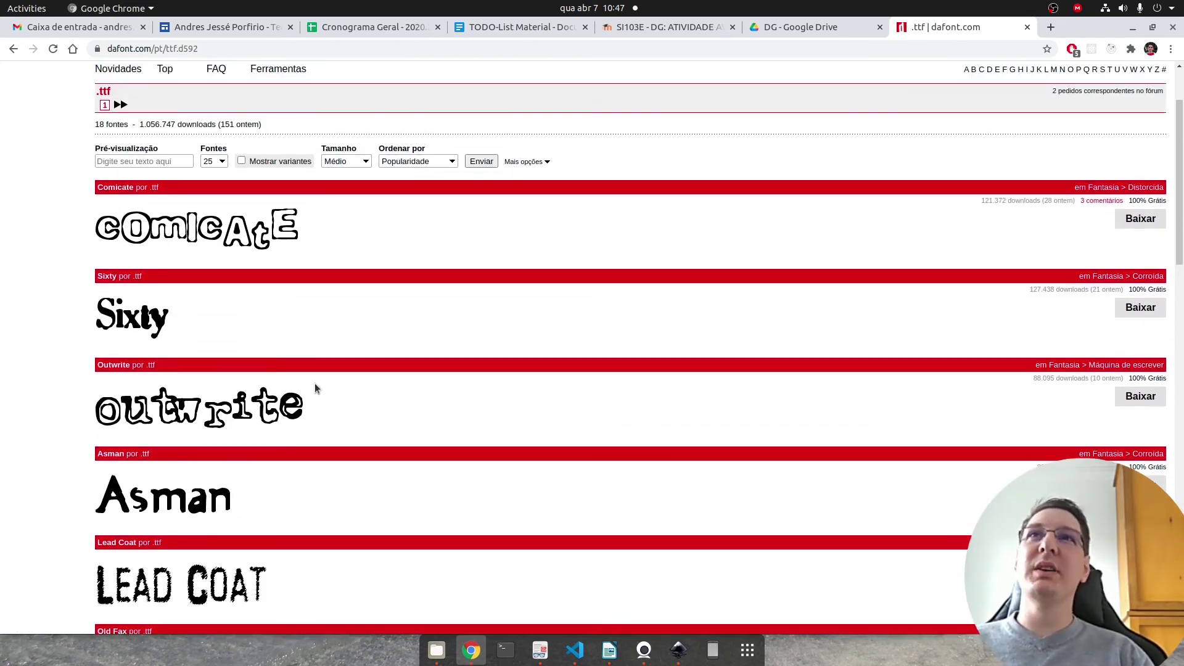
Step: Open the Arábica category under Estrangeiras on dafont.com and browse its fonts and licence terms
{"action": "left_click", "coordinate": [125, 158]}
{"action": "left_click", "coordinate": [247, 242]}
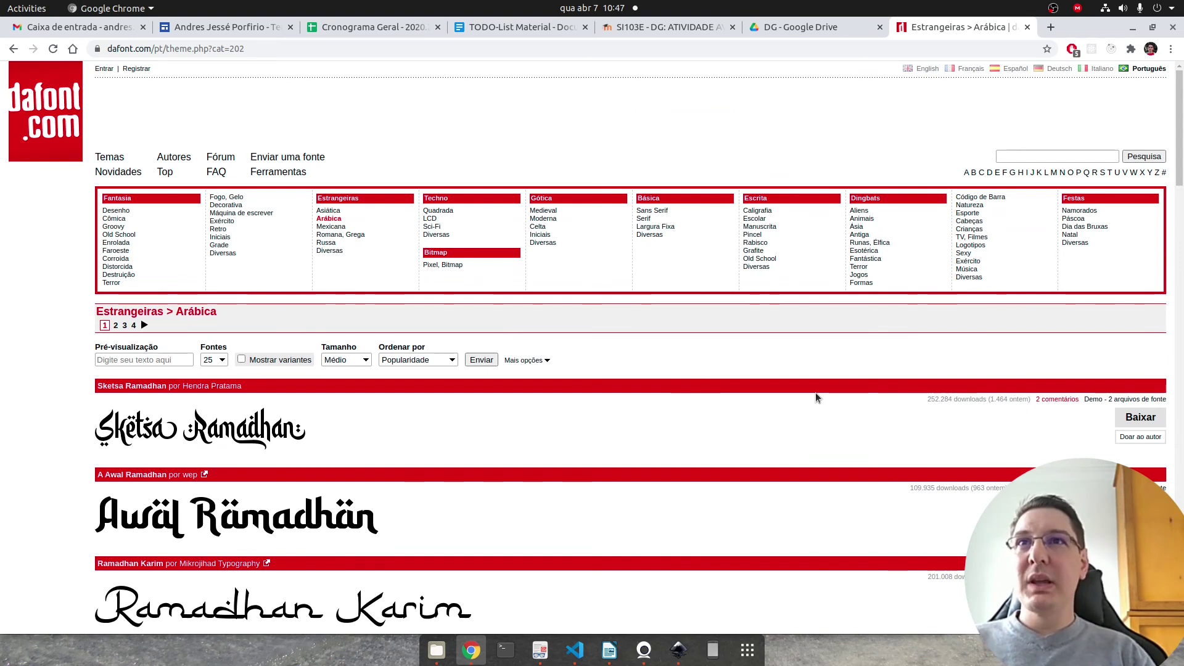
{"action": "scroll", "coordinate": [812, 402], "scroll_direction": "down", "scroll_amount": 5}
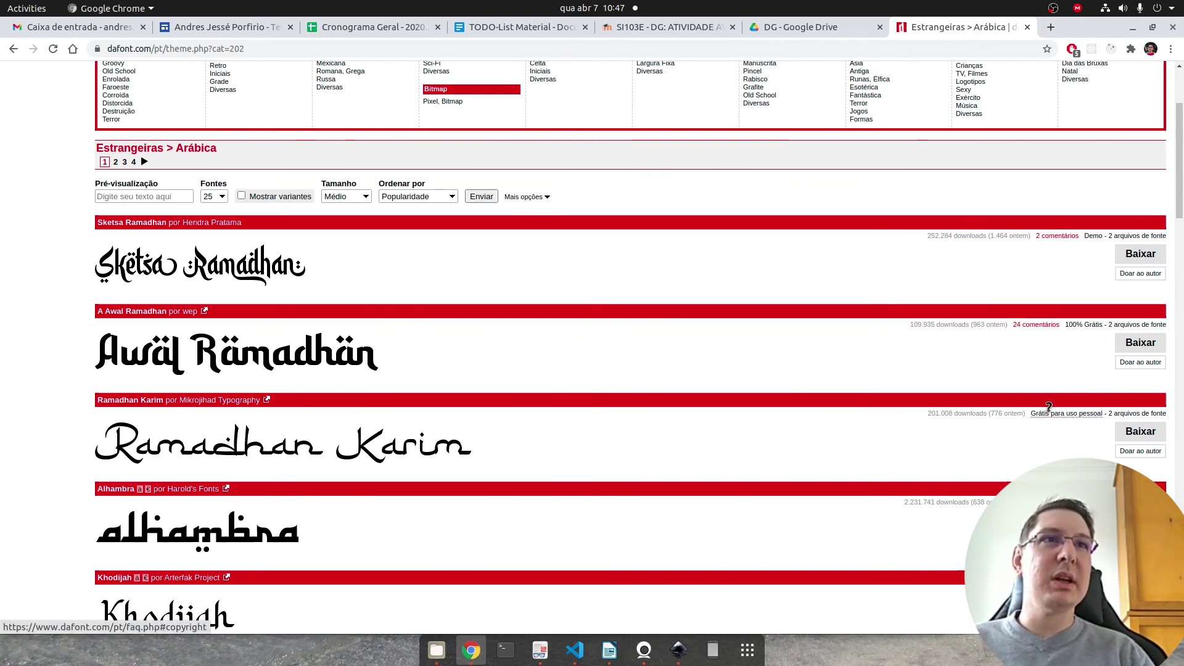
Step: Browse the Arábica fonts on dafont.com at 110% page zoom, comparing their previews and licence labels
{"action": "key", "text": "ctrl+plus"}
{"action": "key", "text": "ctrl+plus"}
{"action": "key", "text": "ctrl+plus"}
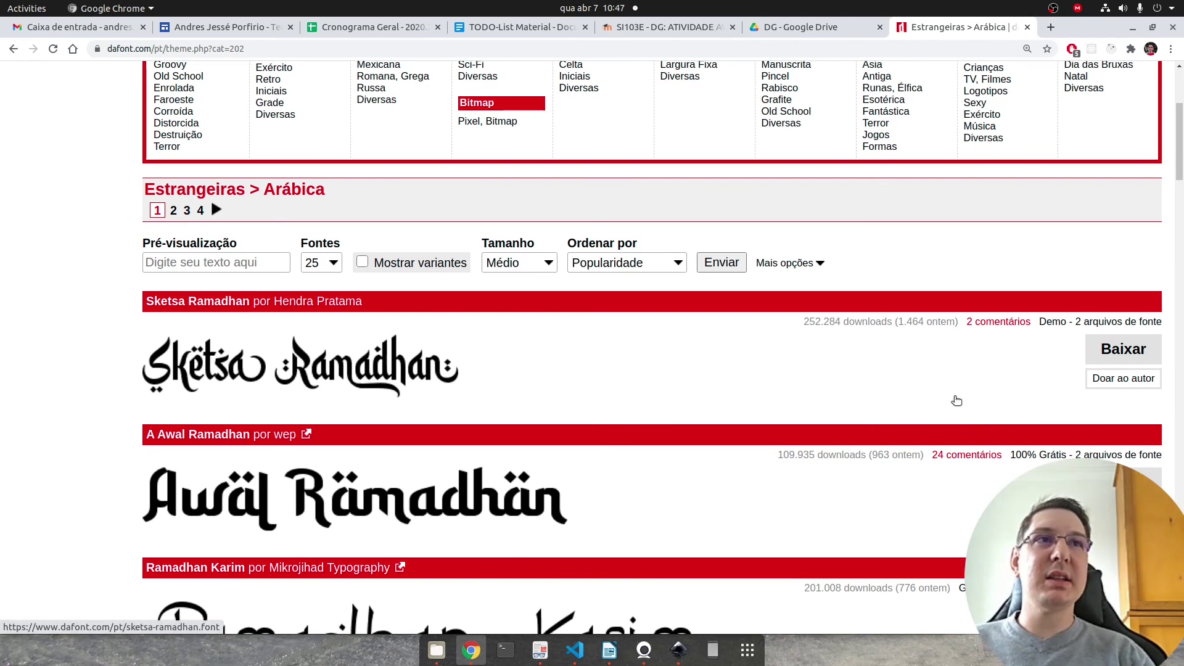
{"action": "key", "text": "ctrl+minus"}
{"action": "key", "text": "ctrl+minus"}
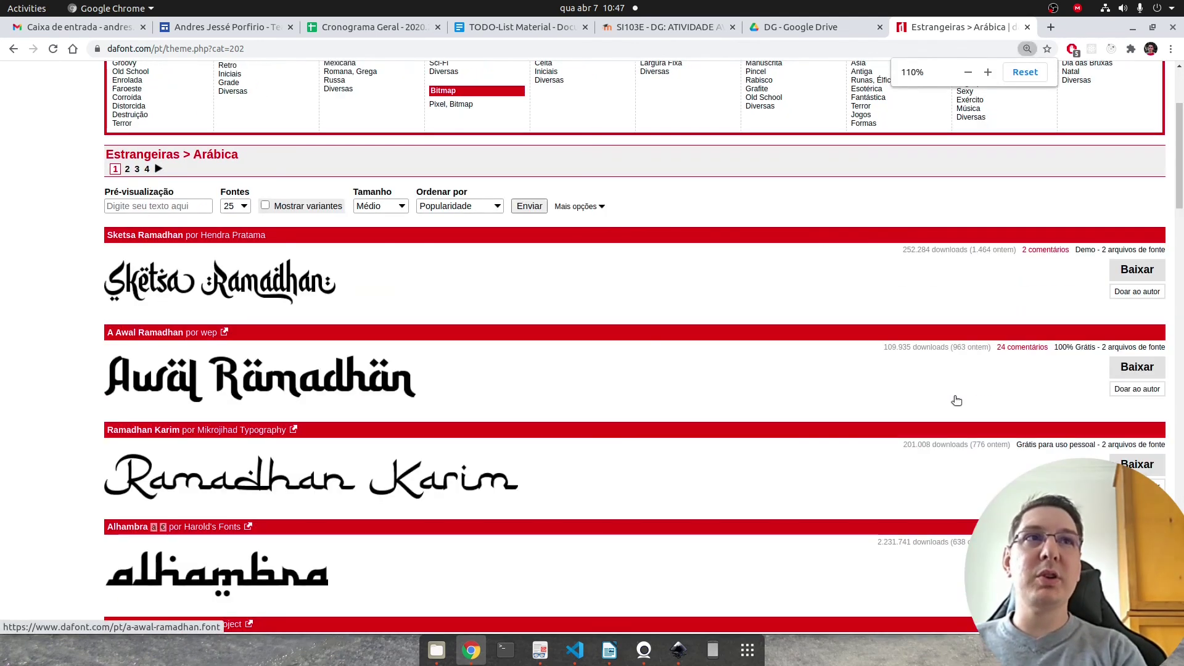
{"action": "scroll", "coordinate": [448, 297], "scroll_direction": "down", "scroll_amount": 3}
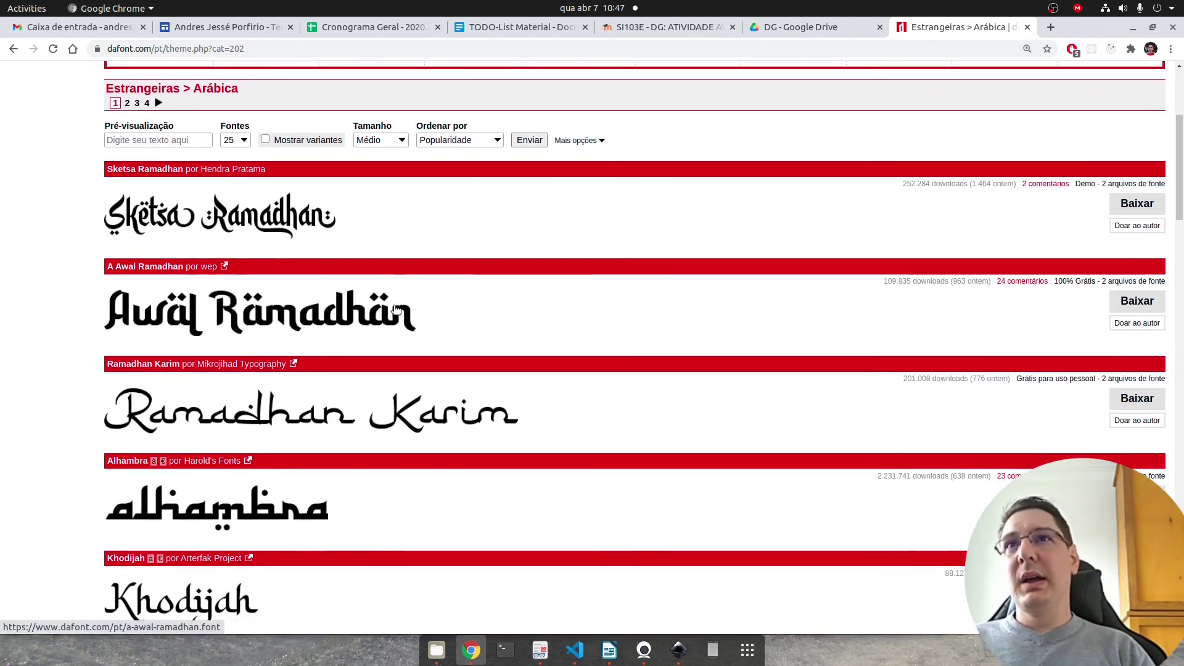
{"action": "scroll", "coordinate": [341, 341], "scroll_direction": "down", "scroll_amount": 2}
{"action": "scroll", "coordinate": [1144, 361], "scroll_direction": "down", "scroll_amount": 3}
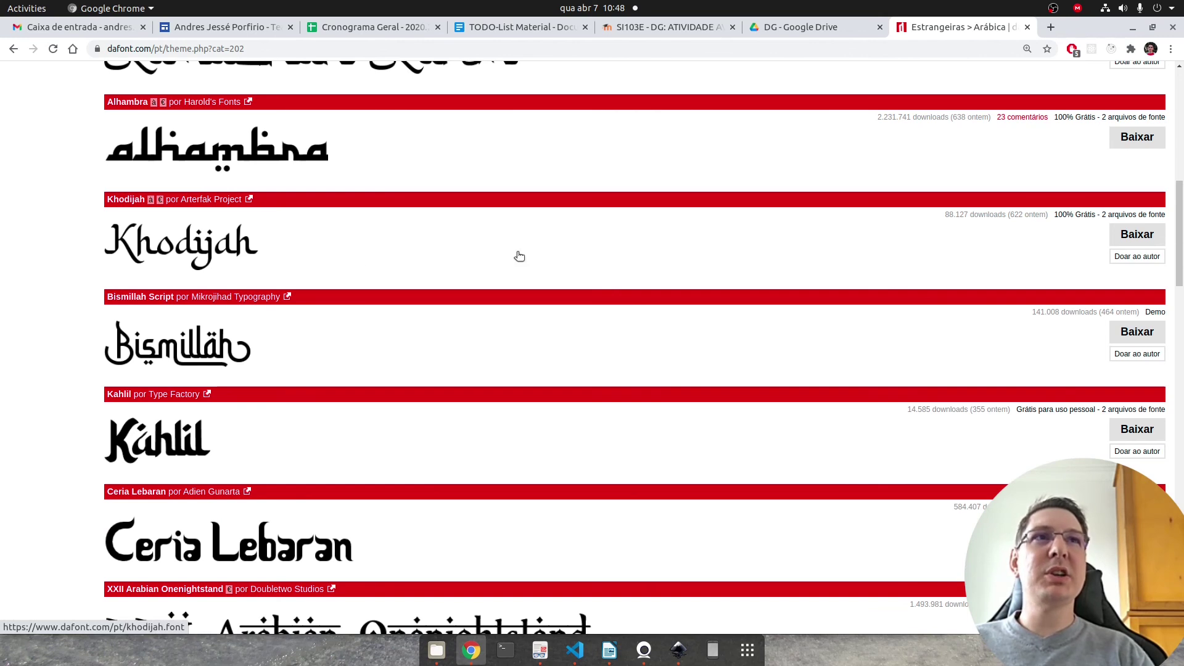
Step: Download the Khodijah font as khodijah.zip into the TCC1-Bancas folder and open the downloaded archive
{"action": "left_click", "coordinate": [1137, 235]}
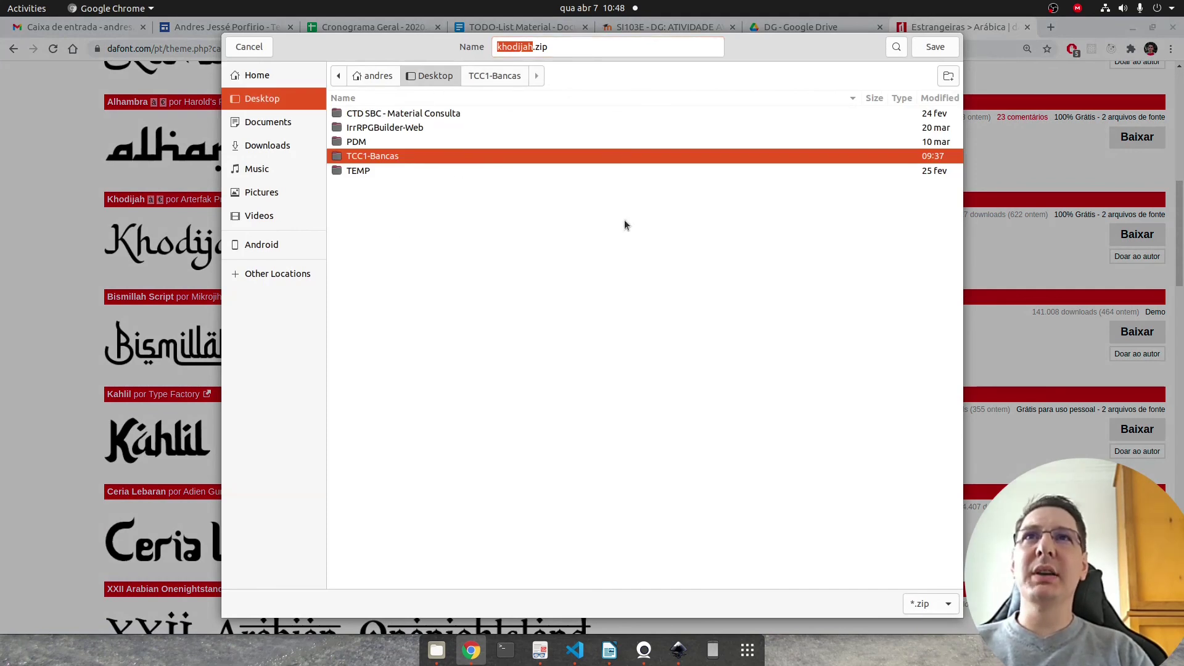
{"action": "double_click", "coordinate": [713, 157]}
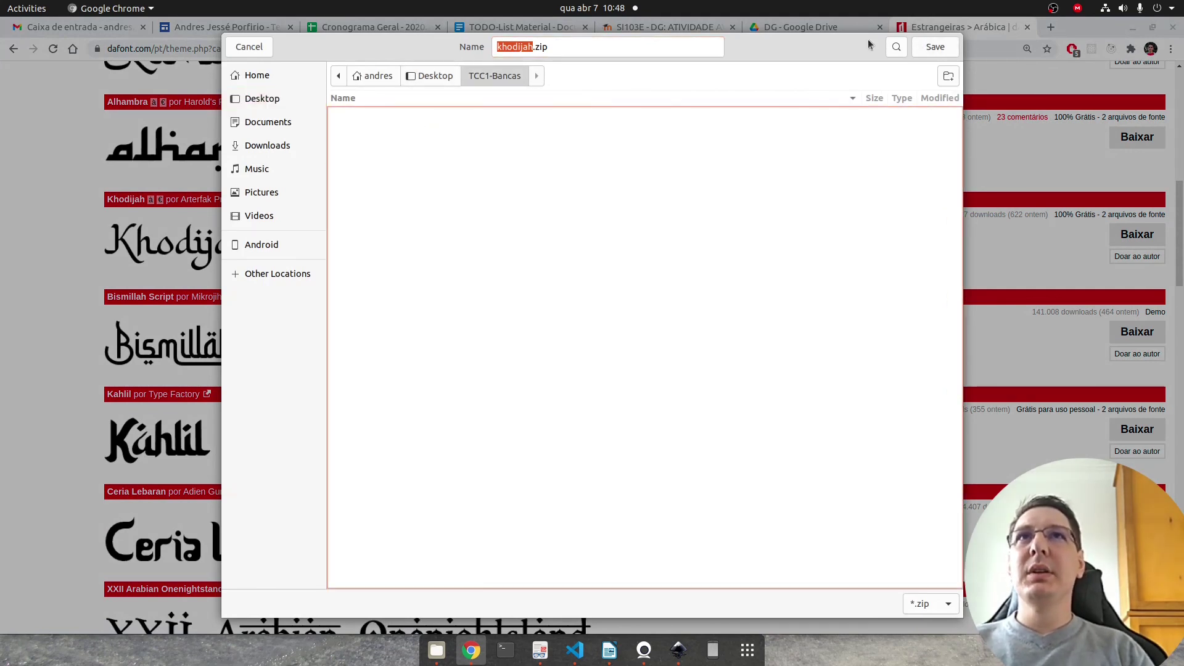
{"action": "key", "text": "Return"}
{"action": "left_click", "coordinate": [54, 619]}
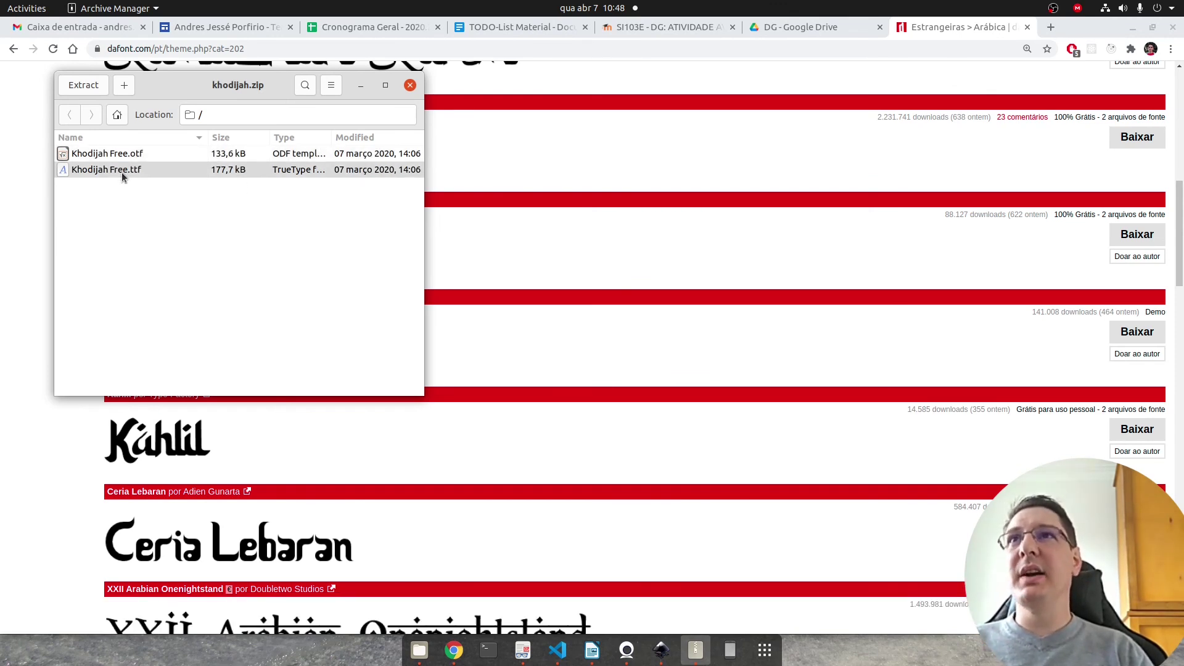
Step: Install the Khodijah Free.ttf font from the archive and close the font preview
{"action": "double_click", "coordinate": [121, 172]}
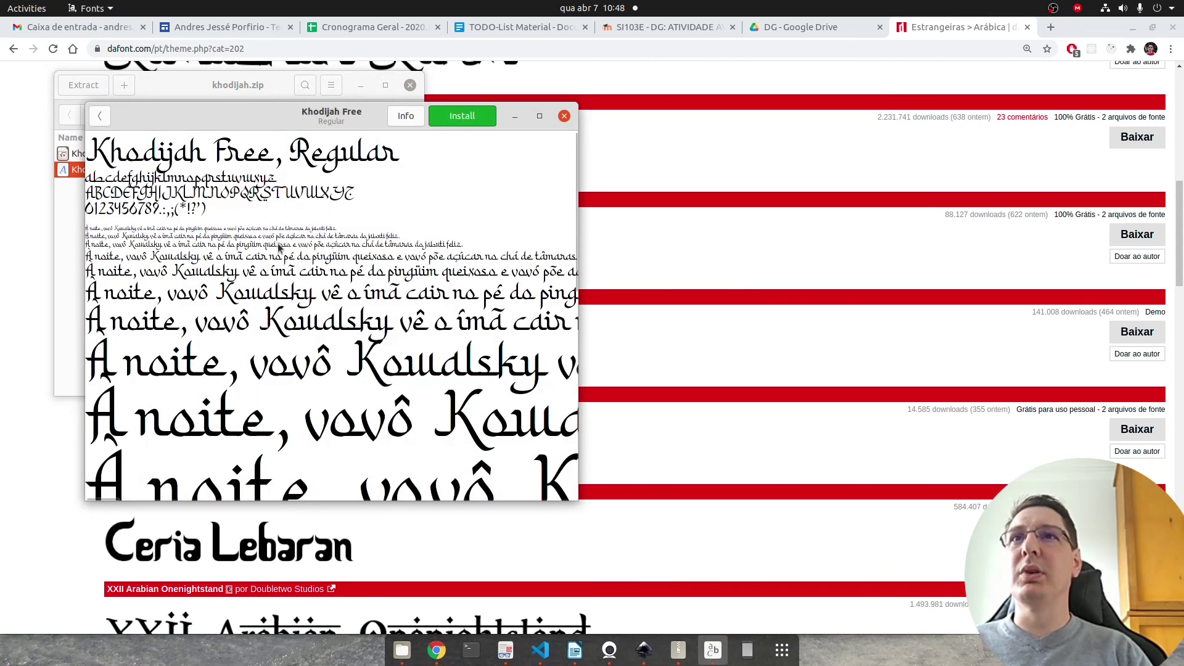
{"action": "left_click", "coordinate": [459, 118]}
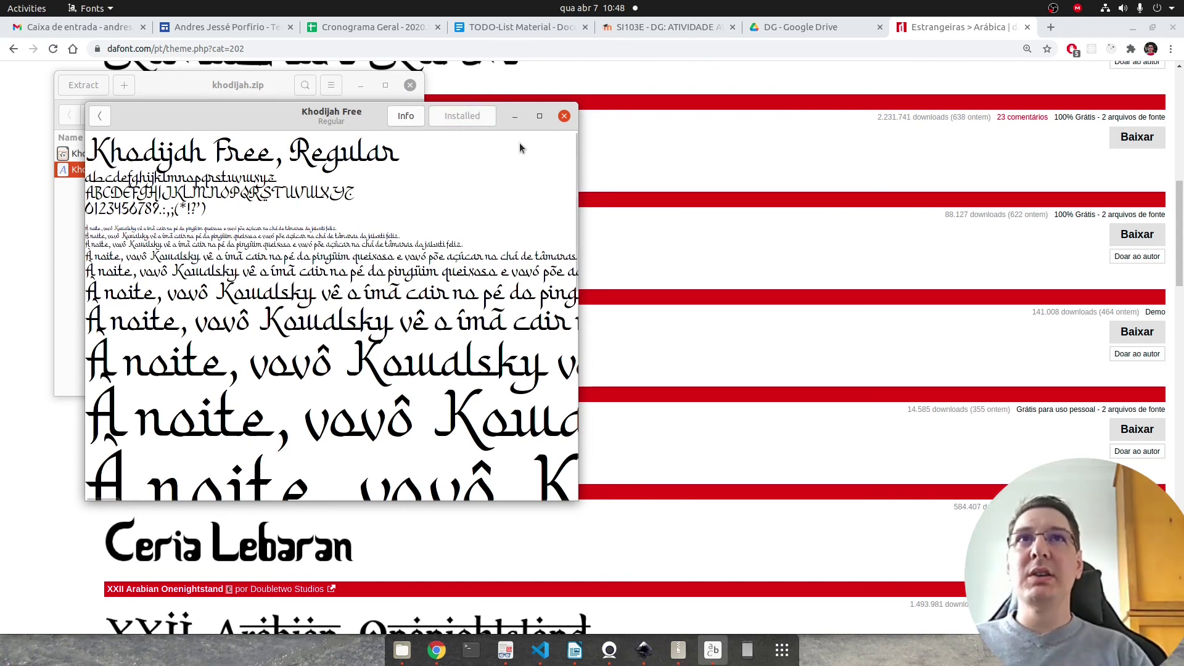
{"action": "left_click", "coordinate": [565, 117]}
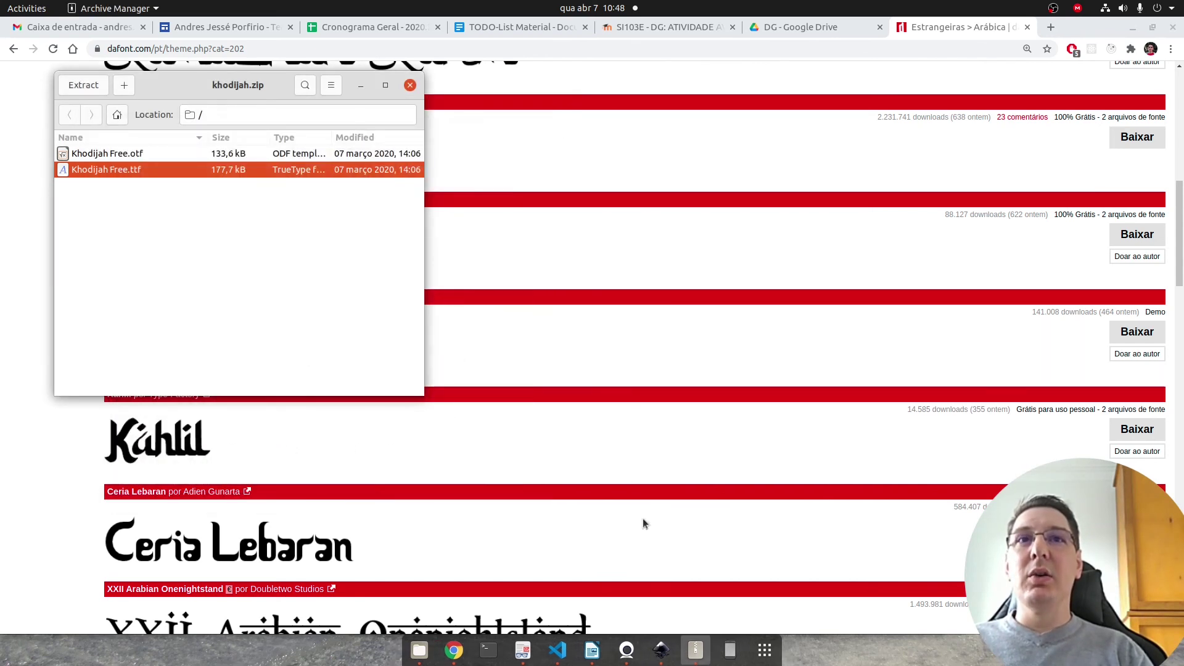
Step: Close the open Inkscape document without saving and relaunch Inkscape with a new document
{"action": "left_click", "coordinate": [663, 650]}
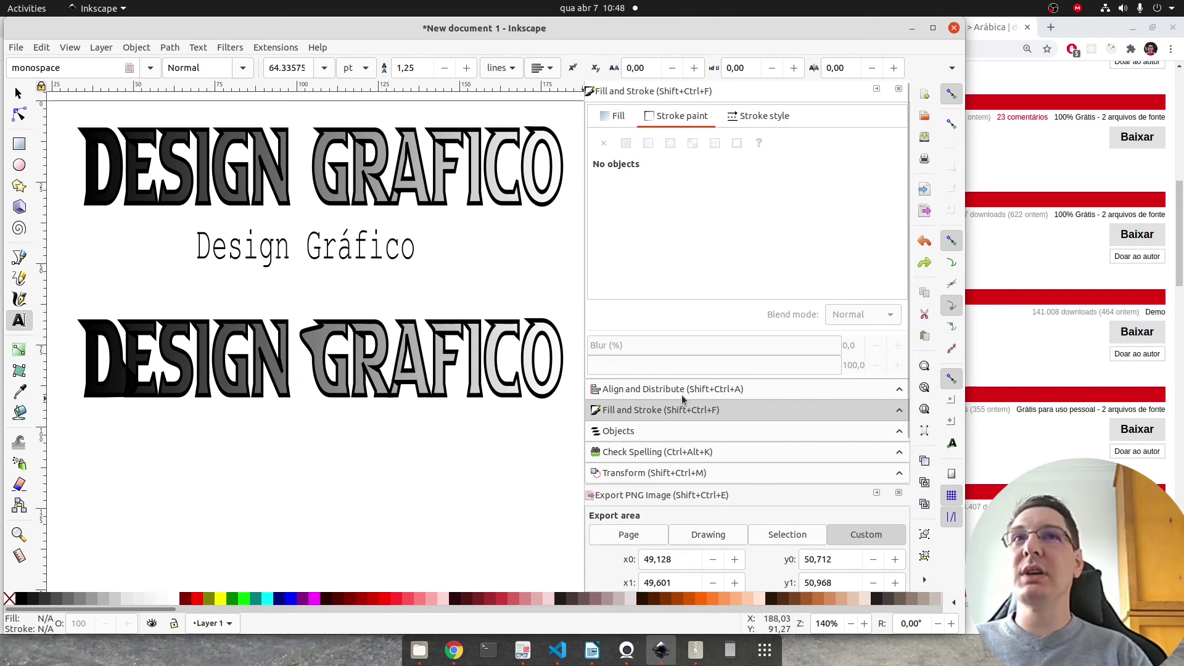
{"action": "left_click", "coordinate": [954, 28]}
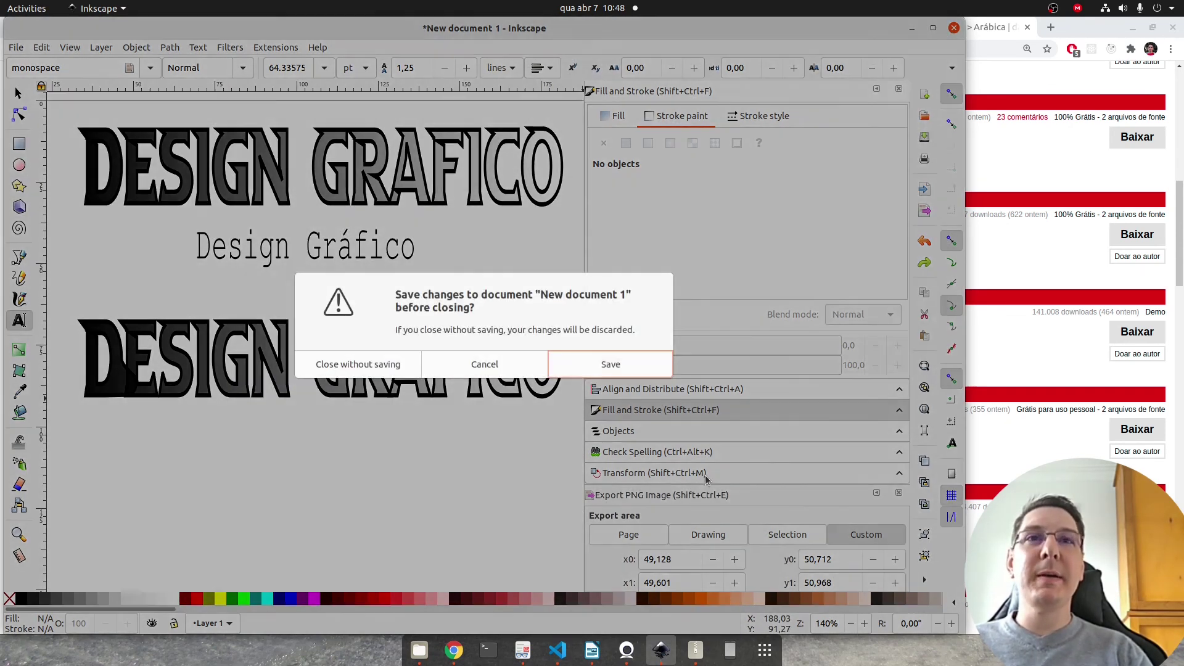
{"action": "left_click", "coordinate": [371, 355]}
{"action": "left_click", "coordinate": [747, 650]}
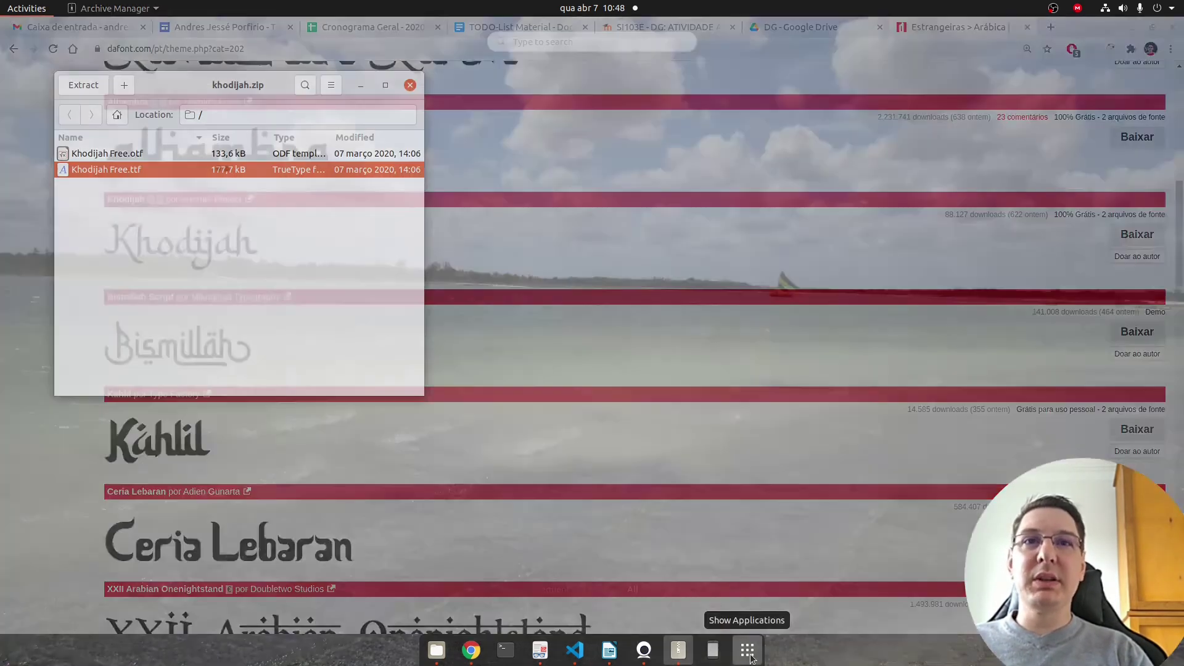
{"action": "type", "text": "ink"}
{"action": "key", "text": "Return"}
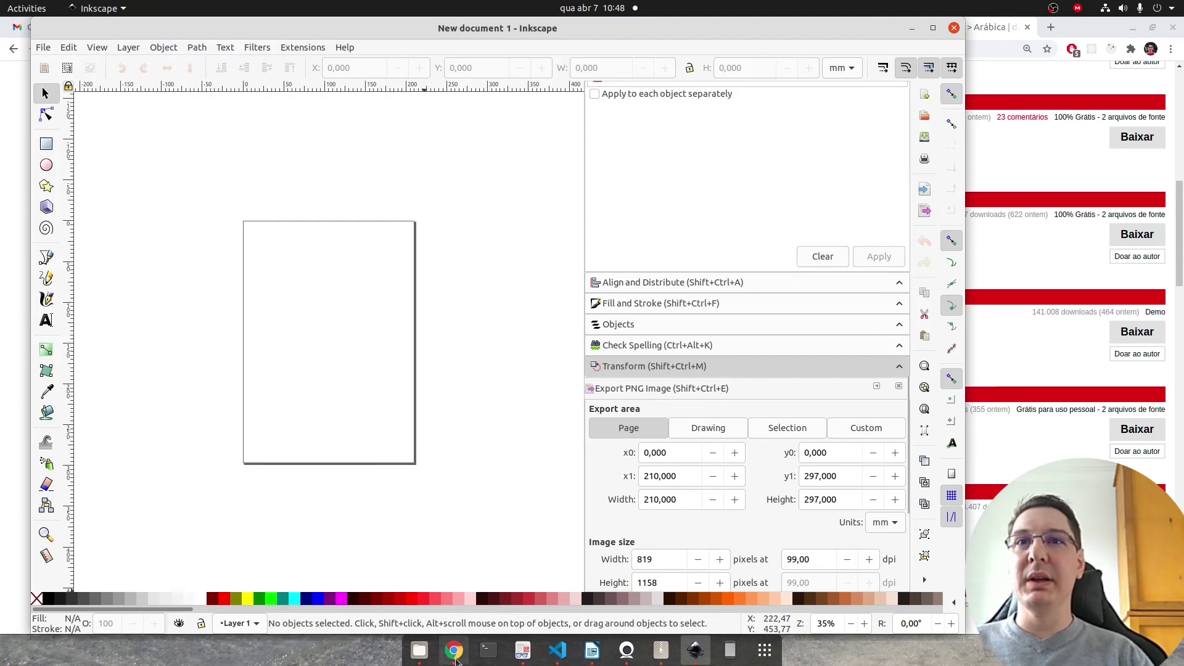
Step: Check the Khodijah font's name on dafont.com in Chrome, return to Inkscape and add the text "Kodijah" on the page's upper part
{"action": "left_click", "coordinate": [455, 657]}
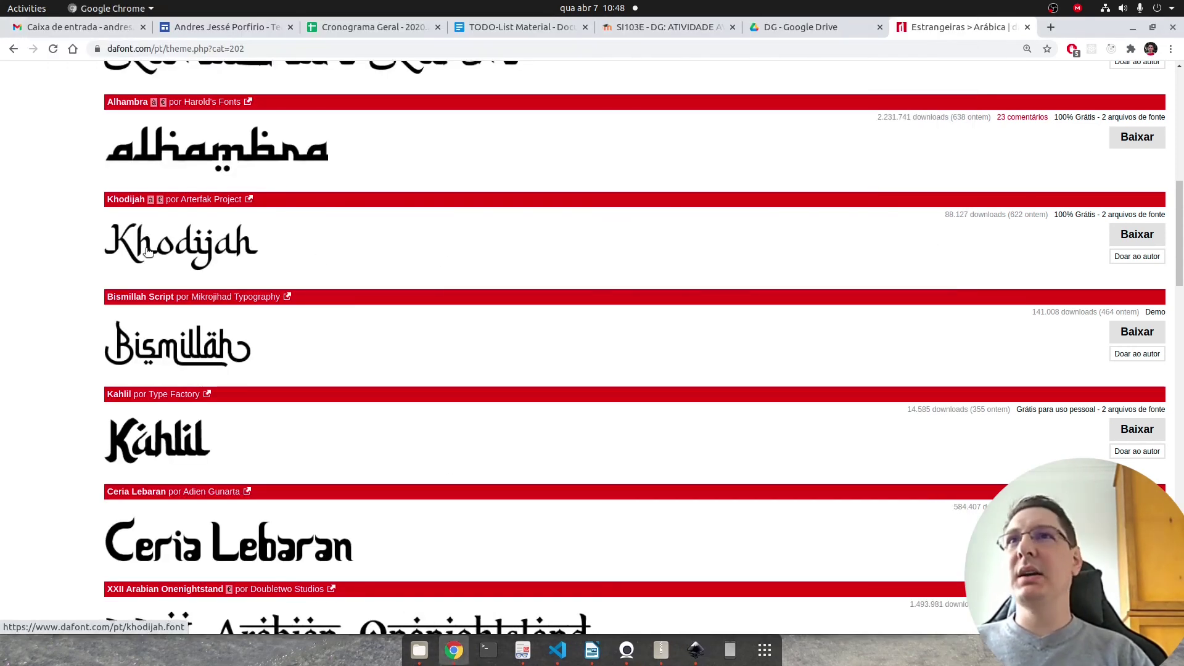
{"action": "left_click", "coordinate": [695, 650]}
{"action": "left_click", "coordinate": [46, 320]}
{"action": "left_click", "coordinate": [293, 259]}
{"action": "type", "text": "Kodijah"}
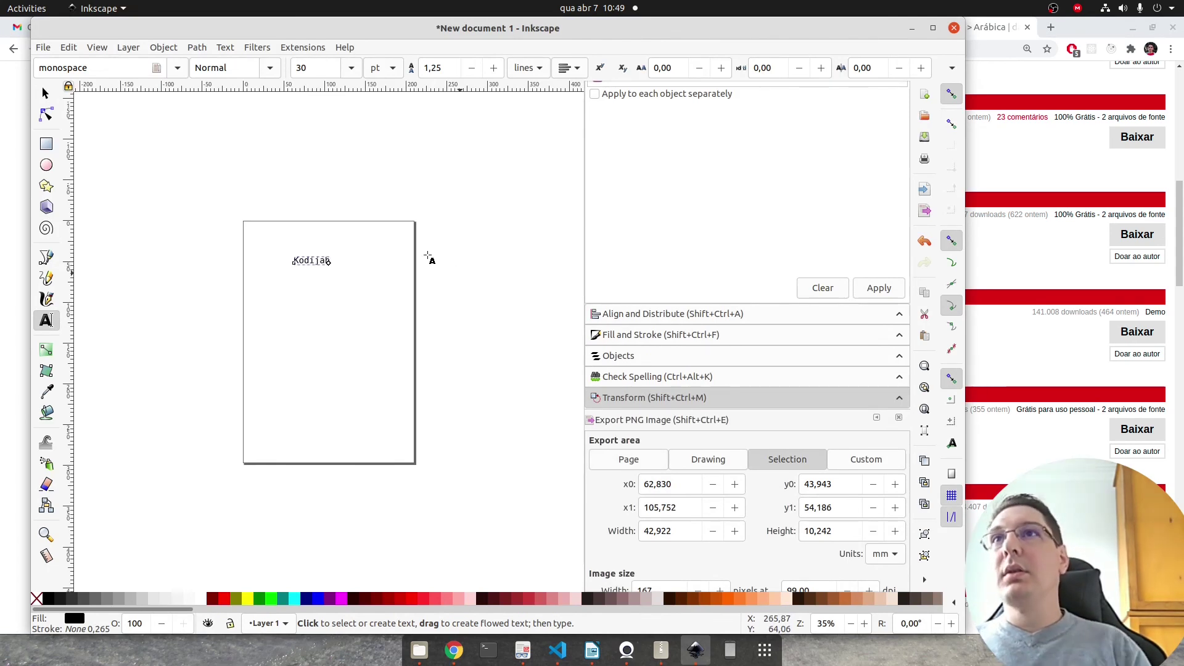
Step: Change the font of the whole "Kodijah" text to Khodijah Free
{"action": "key", "text": "ctrl+a"}
{"action": "left_click", "coordinate": [176, 69]}
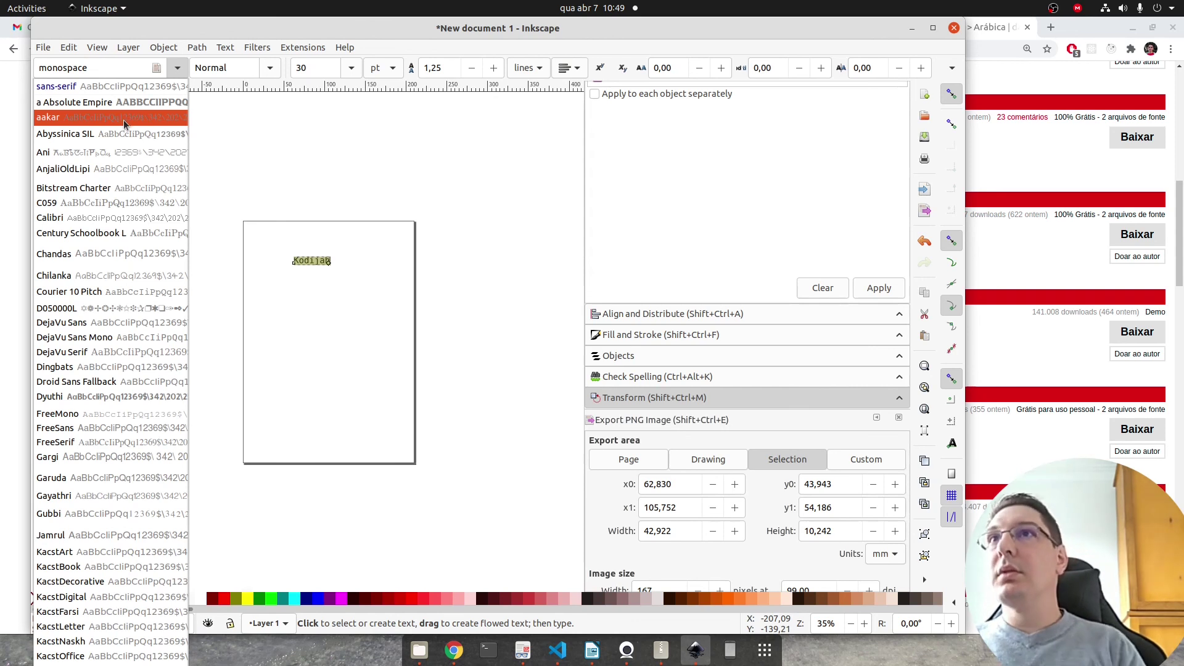
{"action": "left_click", "coordinate": [118, 67]}
{"action": "double_click", "coordinate": [118, 66]}
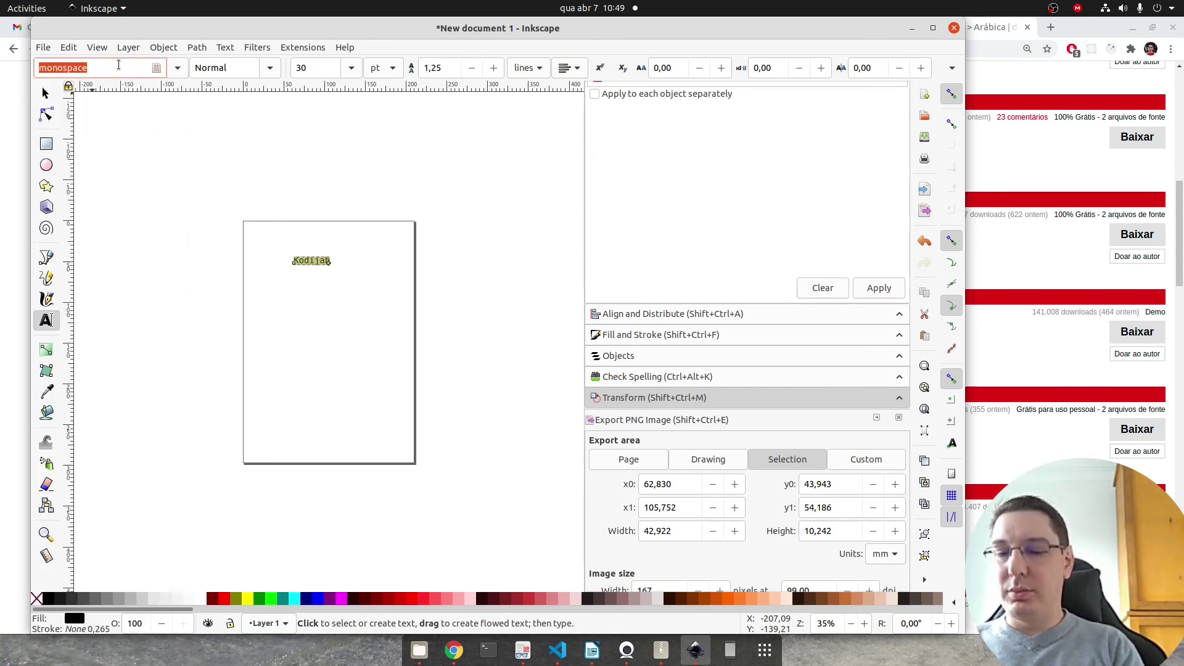
{"action": "type", "text": "k"}
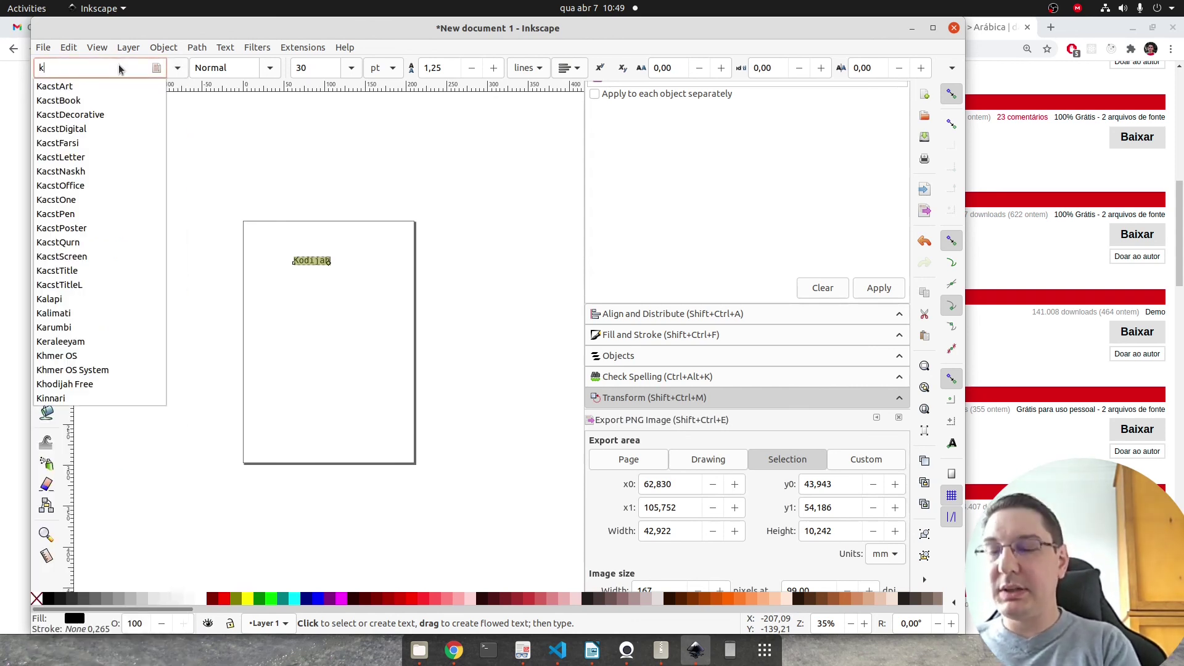
{"action": "type", "text": "h"}
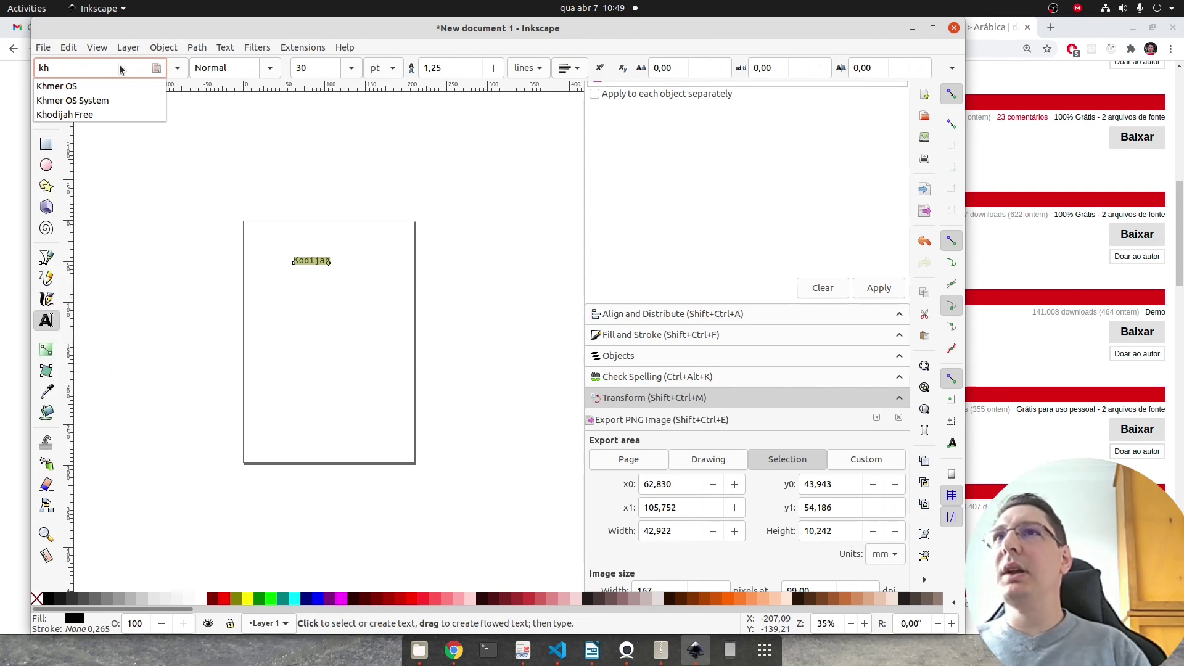
{"action": "left_click", "coordinate": [92, 114]}
{"action": "scroll", "coordinate": [311, 265], "scroll_direction": "up", "scroll_amount": 2}
{"action": "scroll", "coordinate": [312, 265], "scroll_direction": "up", "scroll_amount": 2}
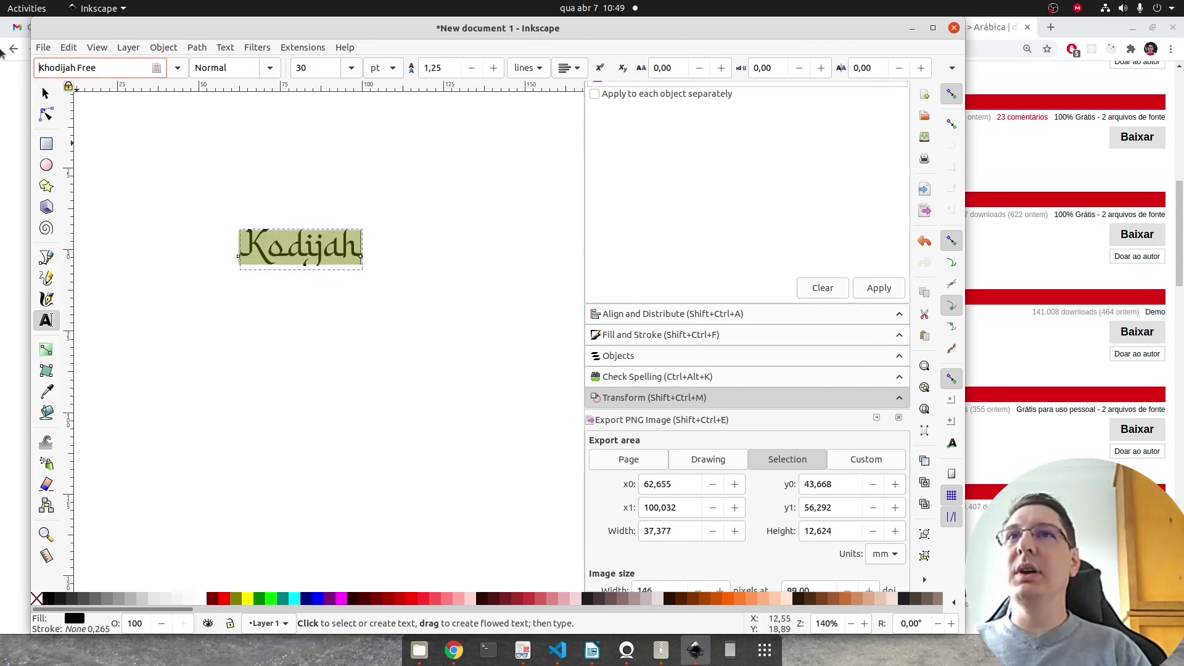
Step: Enlarge the "Kodijah" text to about 85 mm wide by 29 mm high and deselect it
{"action": "left_click", "coordinate": [45, 93]}
{"action": "mouse_move", "coordinate": [363, 278]}
{"action": "left_mouse_down"}
{"action": "mouse_move", "coordinate": [510, 420]}
{"action": "mouse_move", "coordinate": [529, 406]}
{"action": "left_mouse_up"}
{"action": "left_click", "coordinate": [405, 436]}
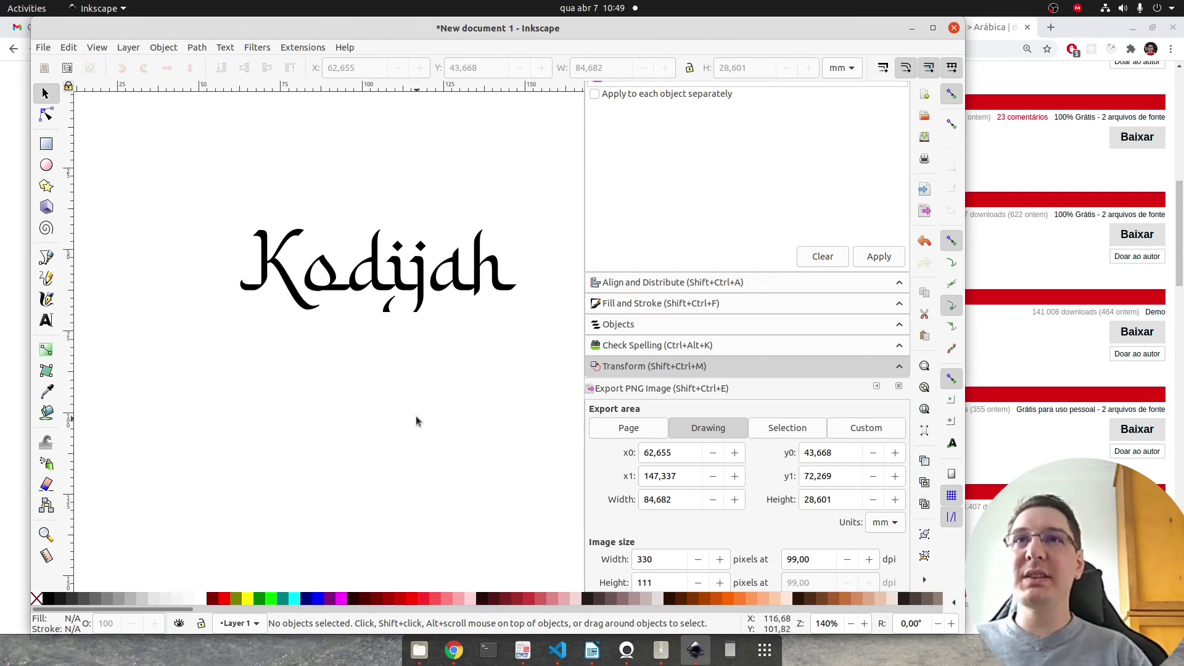
Step: Inspect the letterforms of the enlarged "Kodijah" text up close, especially the lower strokes of the j
{"action": "left_click", "coordinate": [431, 310]}
{"action": "left_click", "coordinate": [451, 439]}
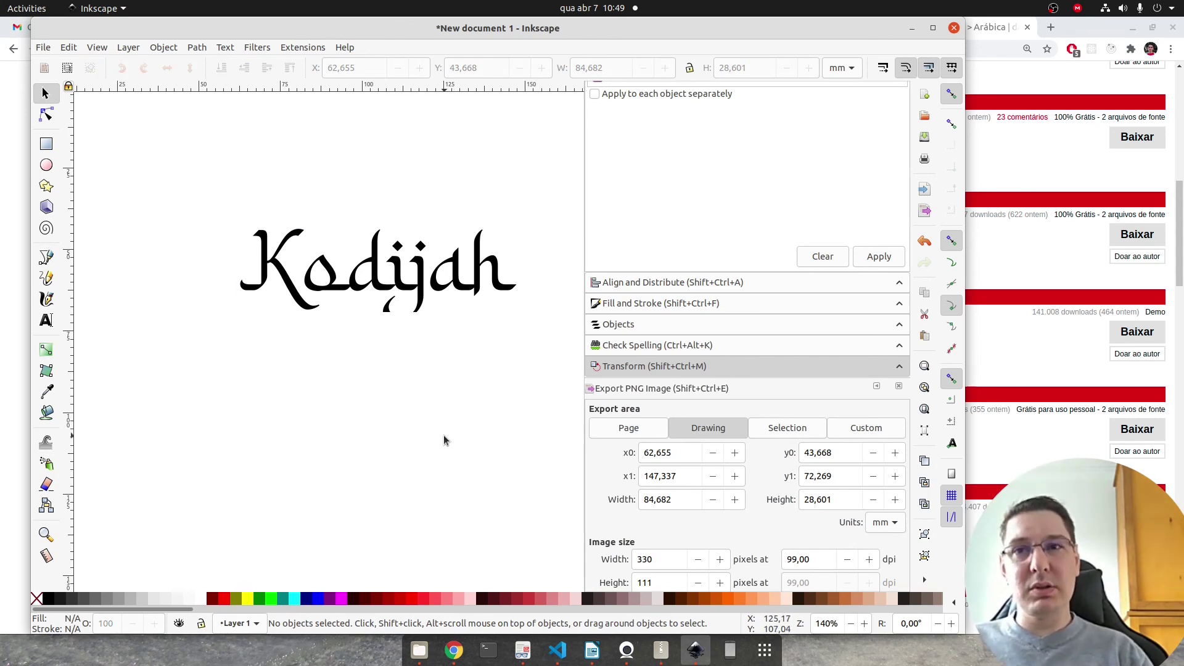
{"action": "scroll", "coordinate": [386, 338], "scroll_direction": "down", "scroll_amount": 2, "text": "ctrl"}
{"action": "scroll", "coordinate": [402, 342], "scroll_direction": "up", "scroll_amount": 3, "text": "ctrl"}
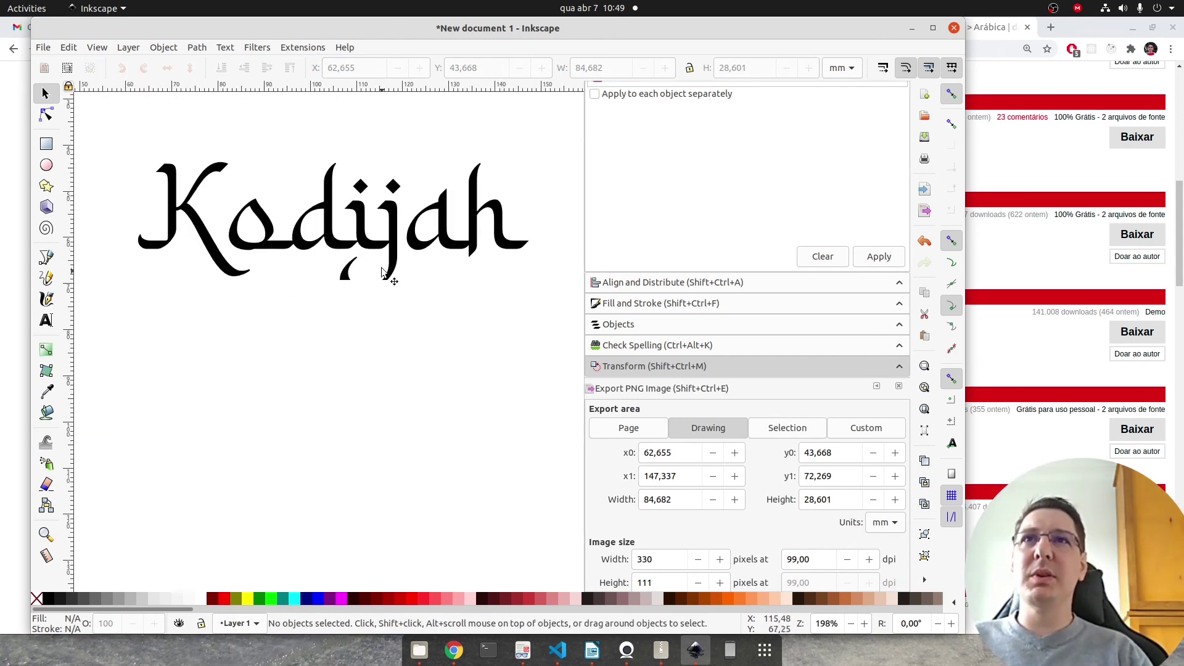
{"action": "left_click", "coordinate": [395, 268]}
{"action": "left_click", "coordinate": [382, 441]}
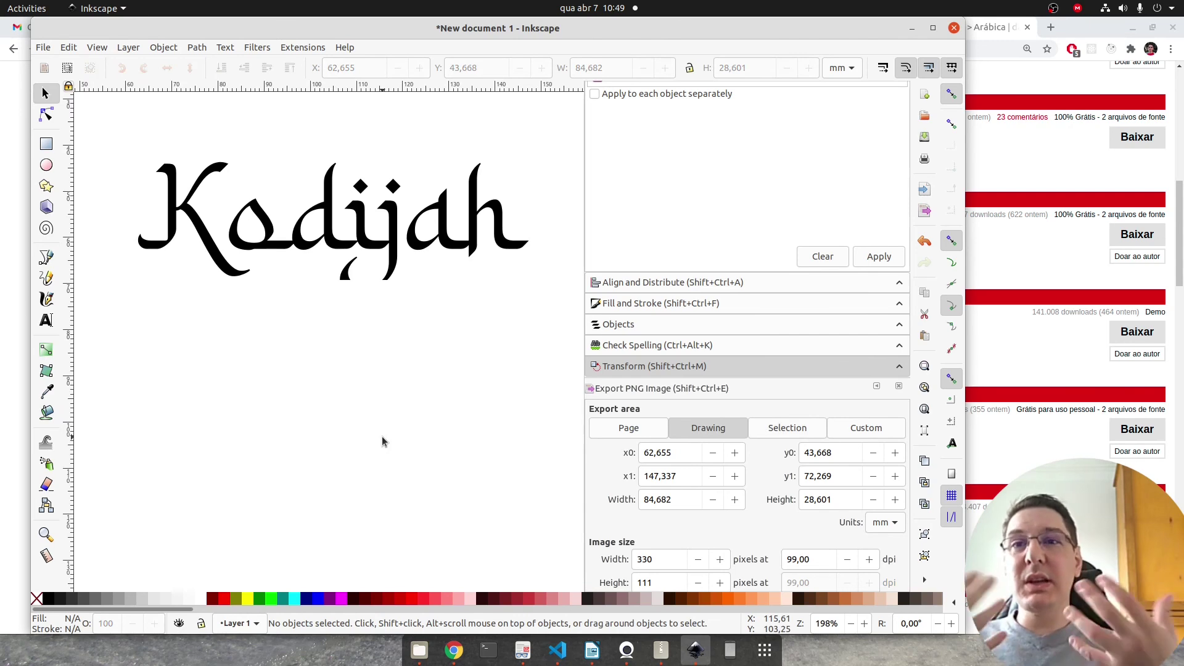